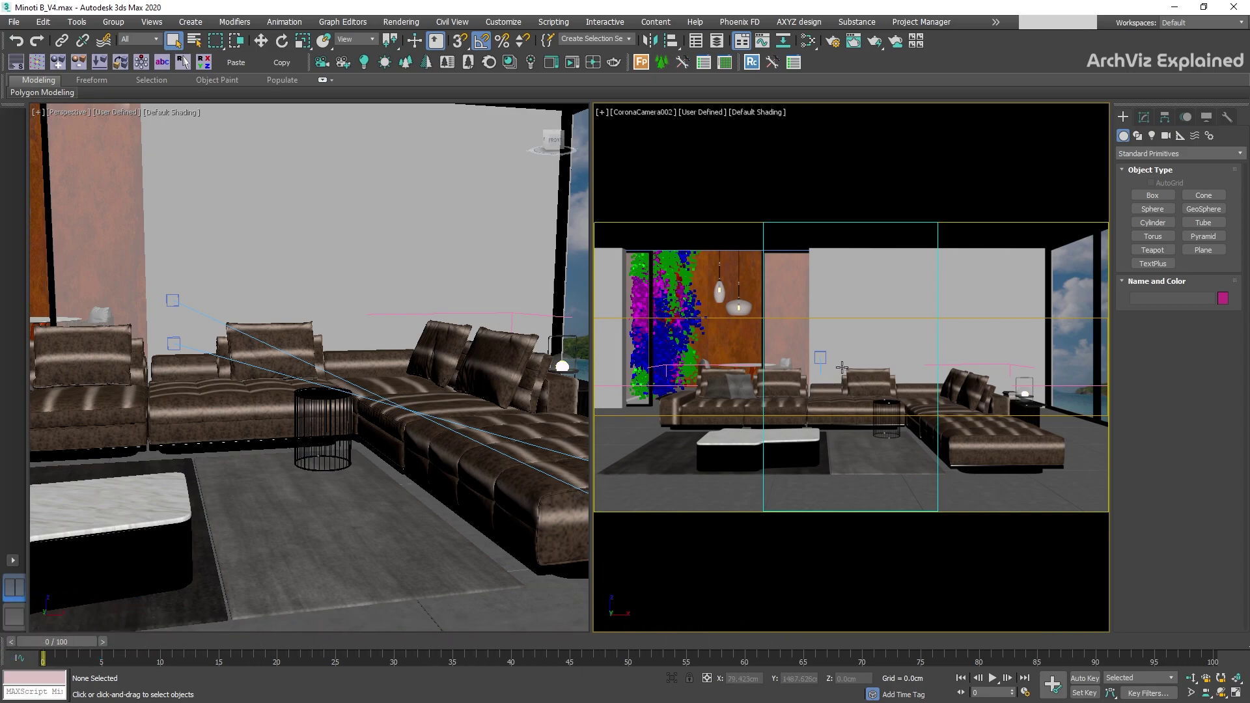
Step: Open the Slate Material Editor from the main toolbar's Material Editor button
left_click(808, 48)
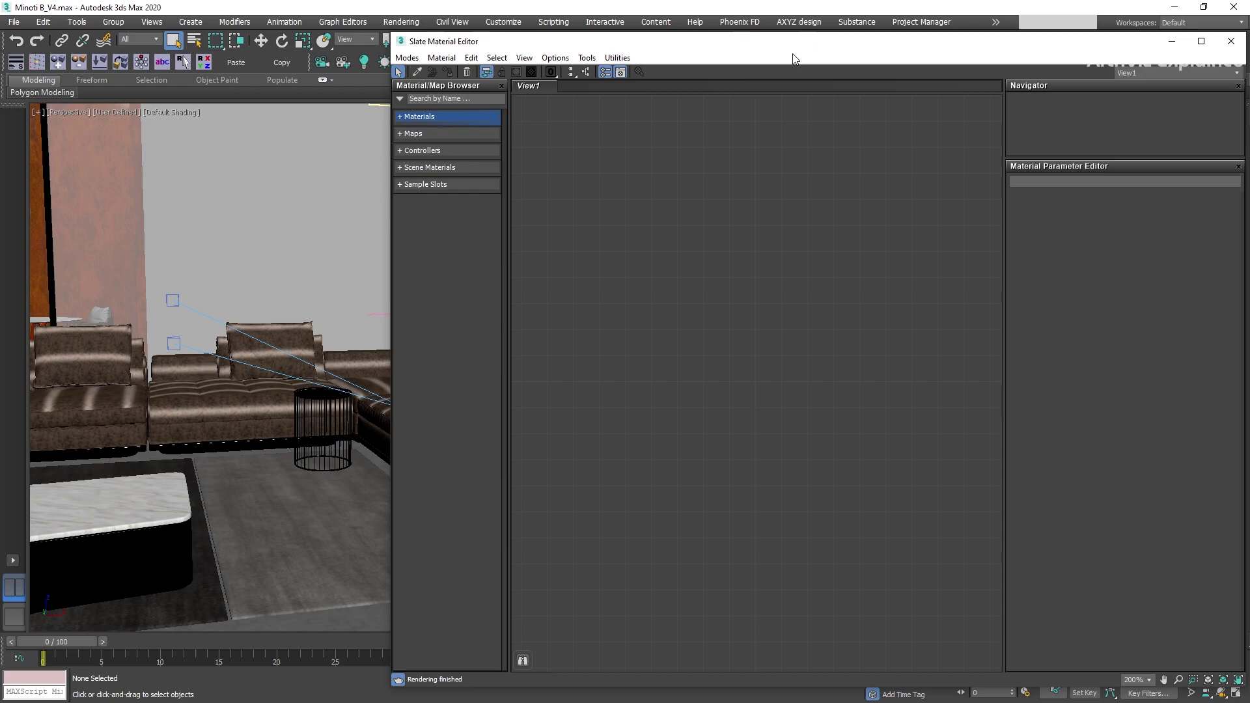
left_click(410, 58)
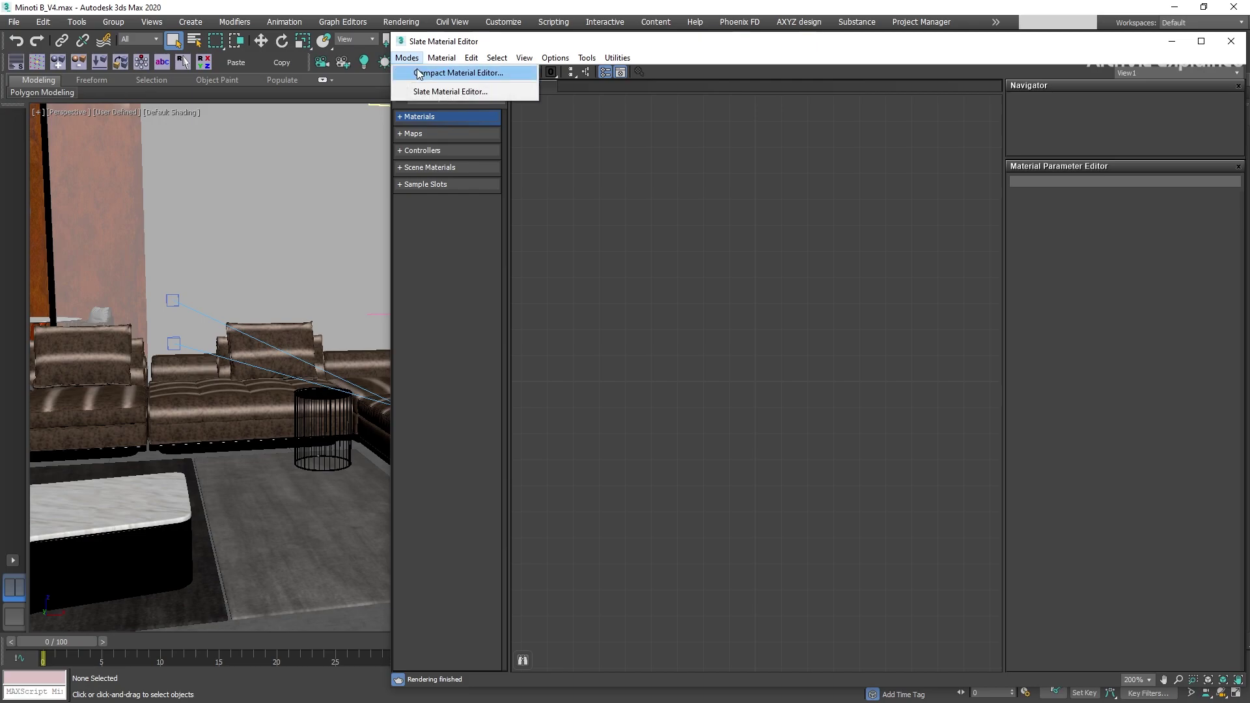
left_click(419, 73)
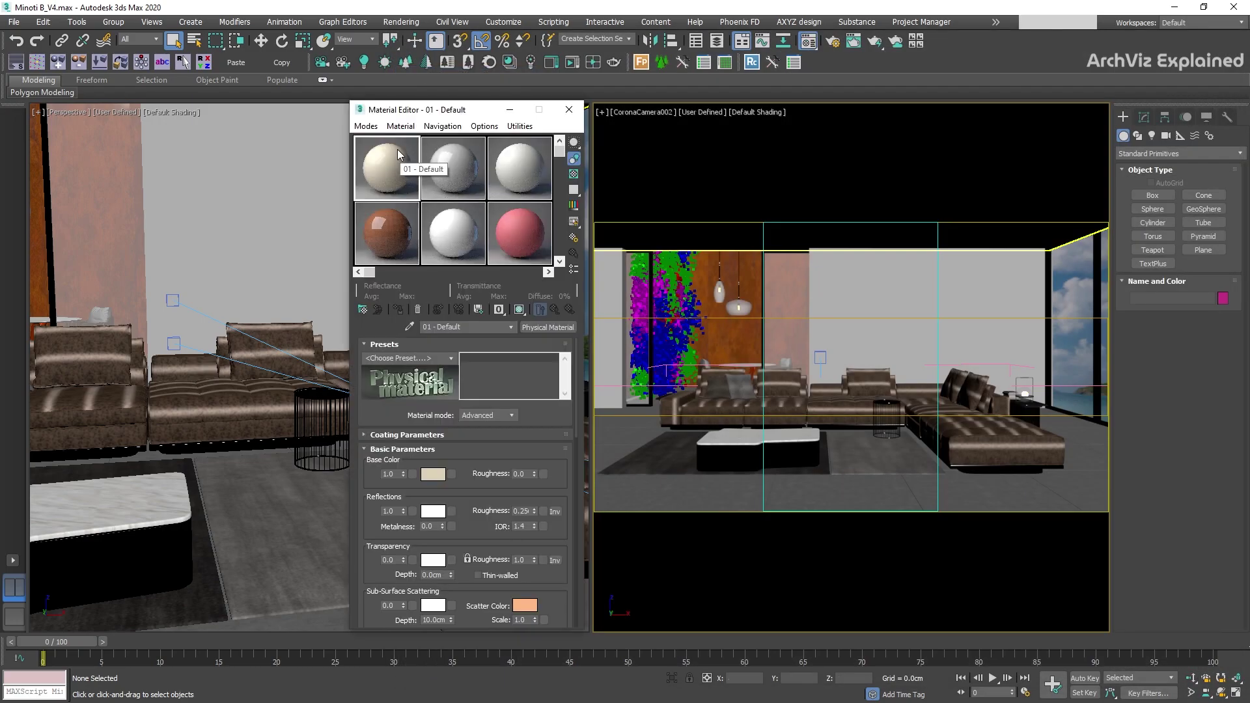
left_click(366, 126)
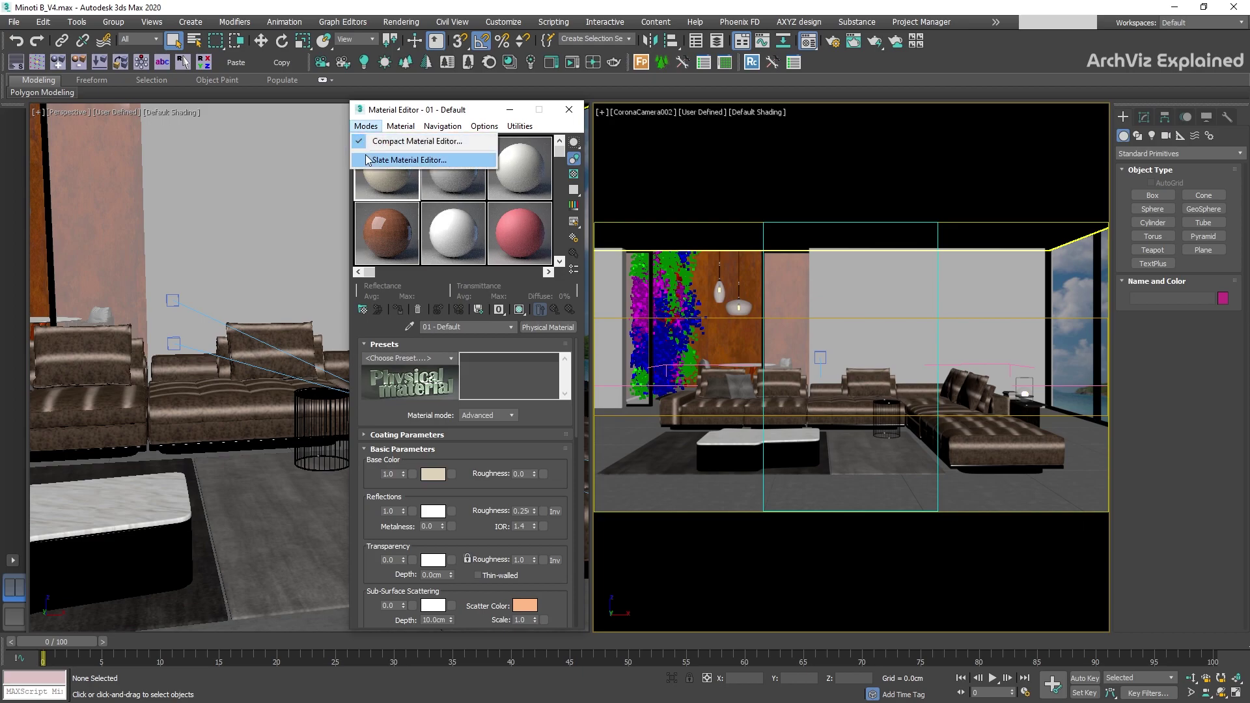
left_click(367, 156)
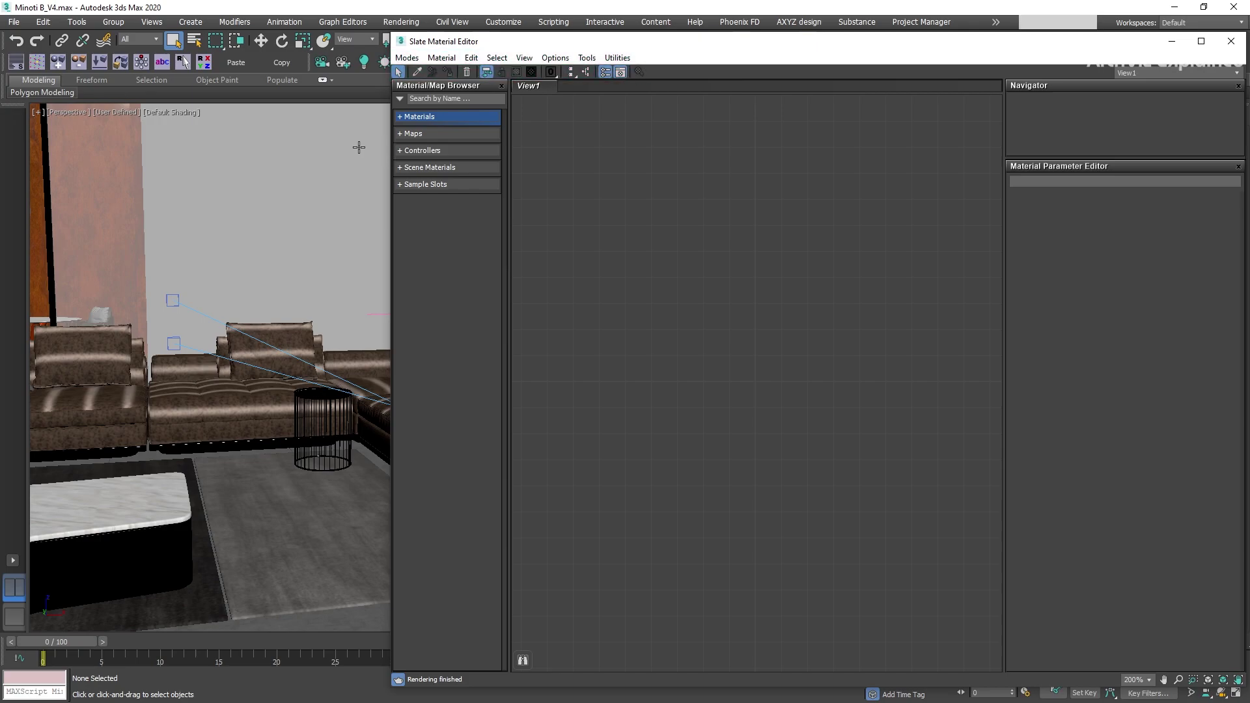
right_click(535, 85)
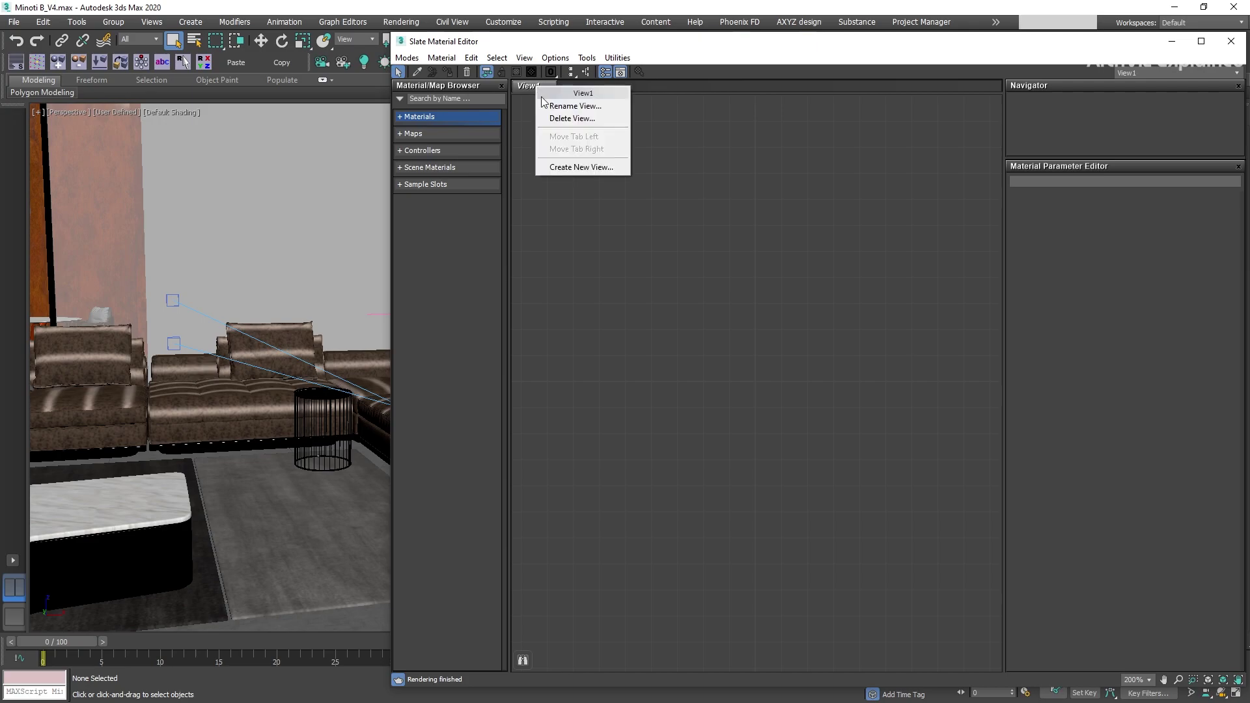
left_click(581, 166)
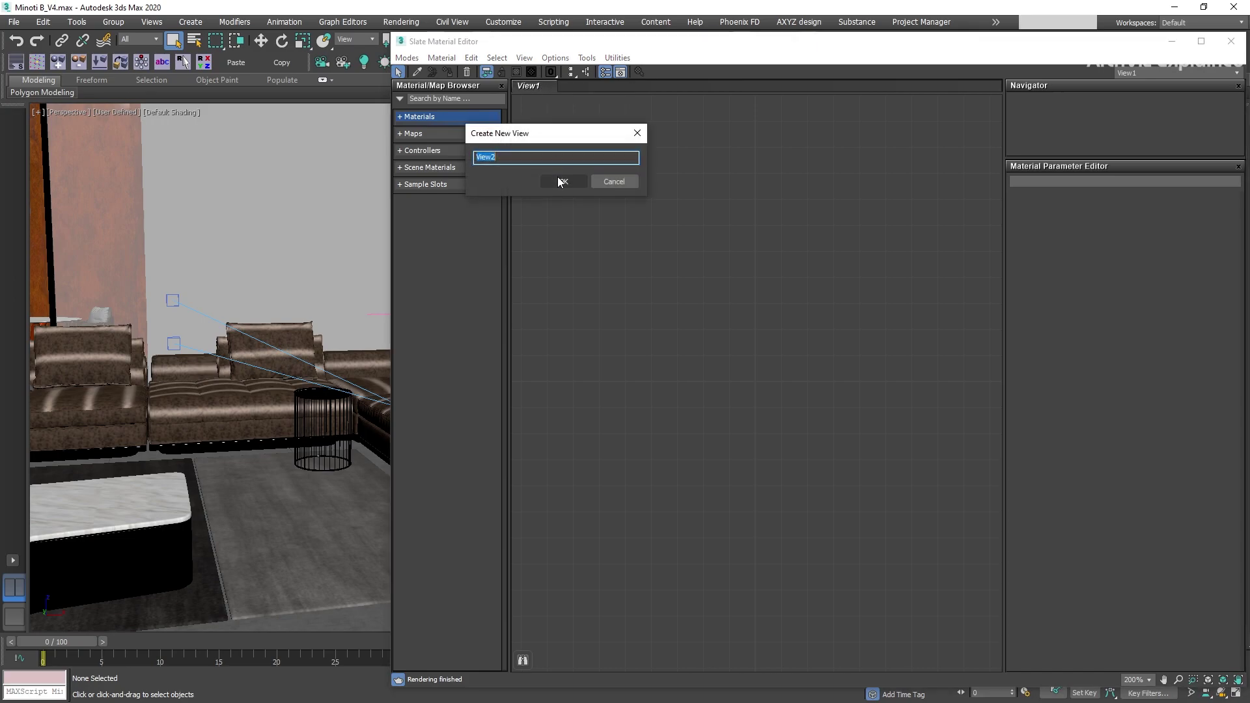
left_click(560, 180)
left_click(533, 91)
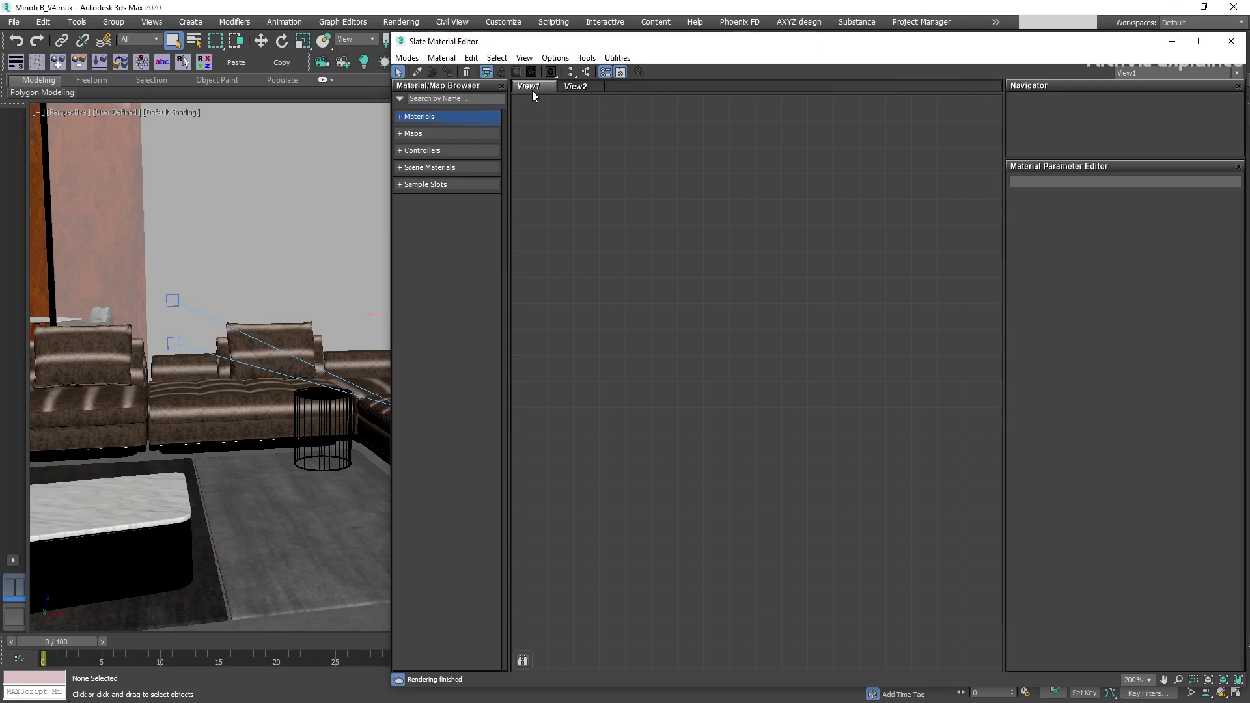
right_click(576, 90)
left_click(596, 106)
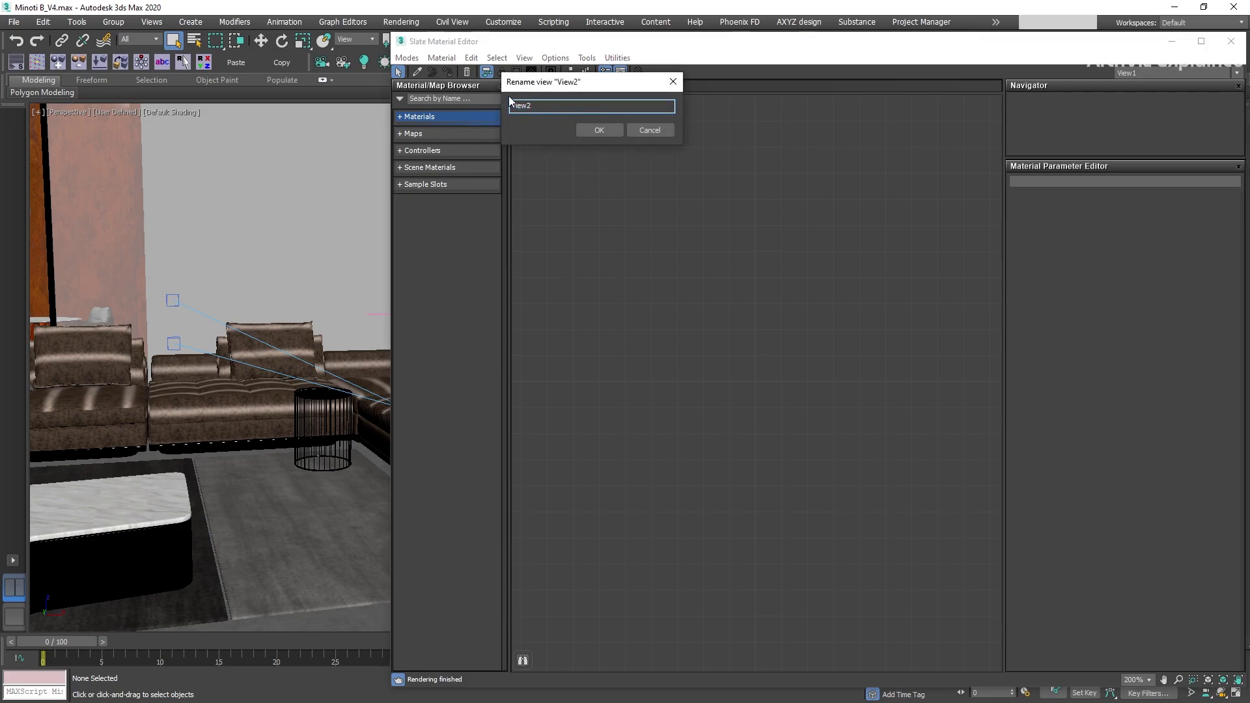
key("BackSpace")
type("3")
left_click(600, 129)
right_click(579, 88)
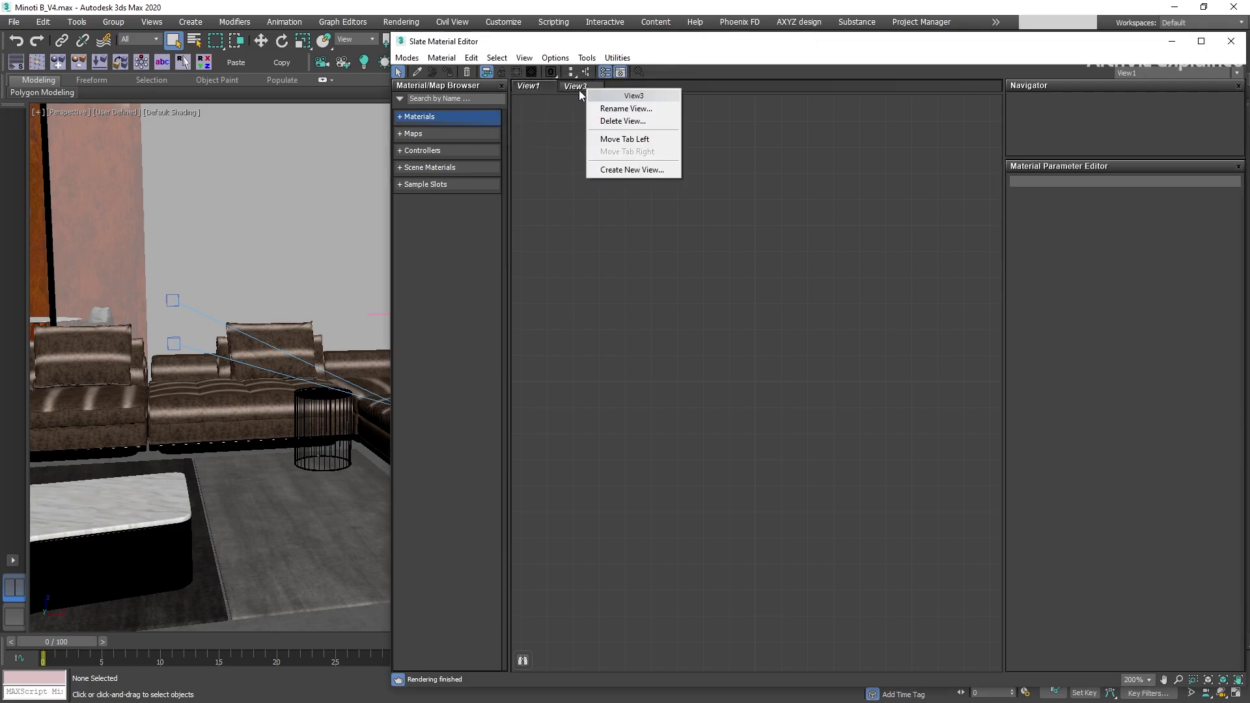
left_click(628, 124)
left_click(638, 375)
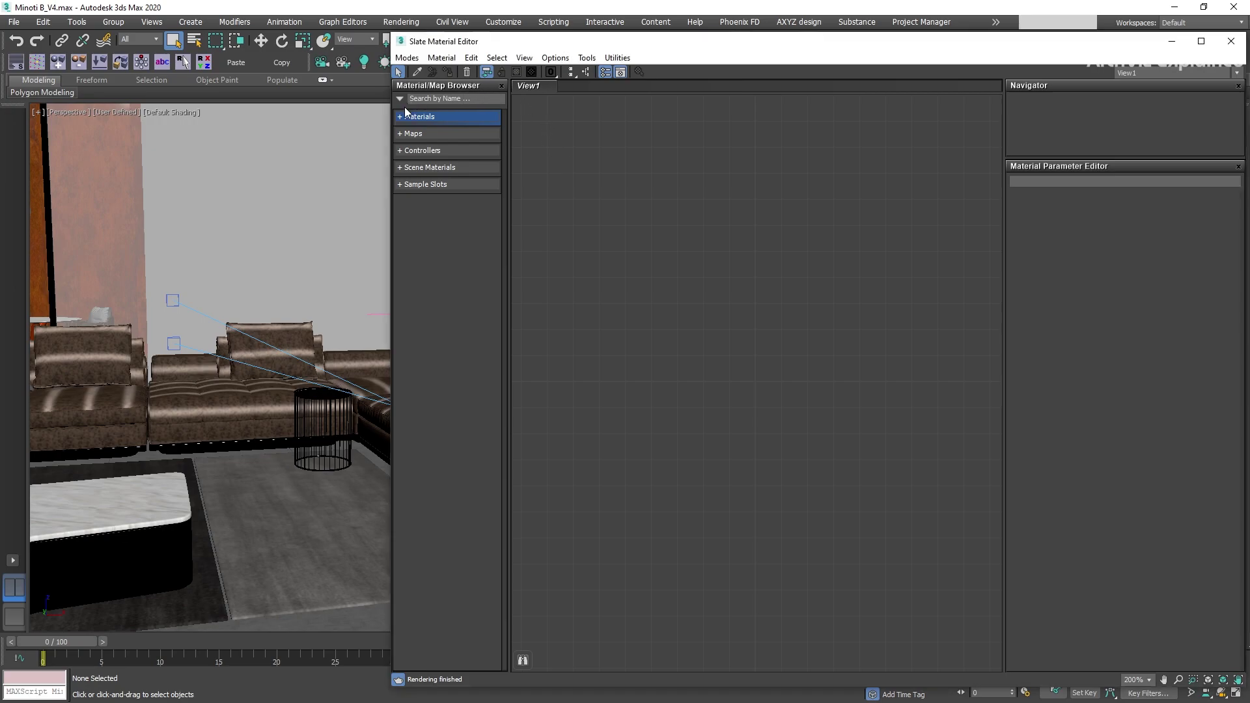
Step: Float the Material/Map Browser, dock it back, and expand its Materials and Maps groups
left_click_drag(402, 99, 229, 116)
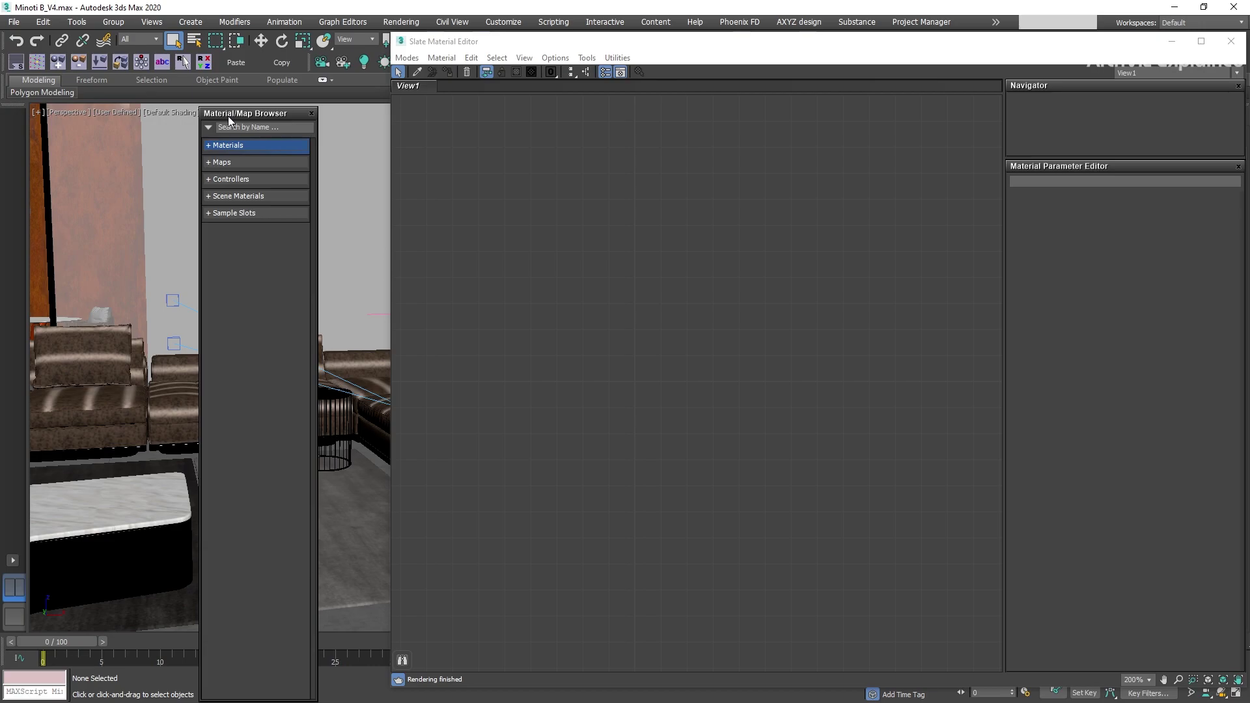
left_click_drag(228, 116, 448, 374)
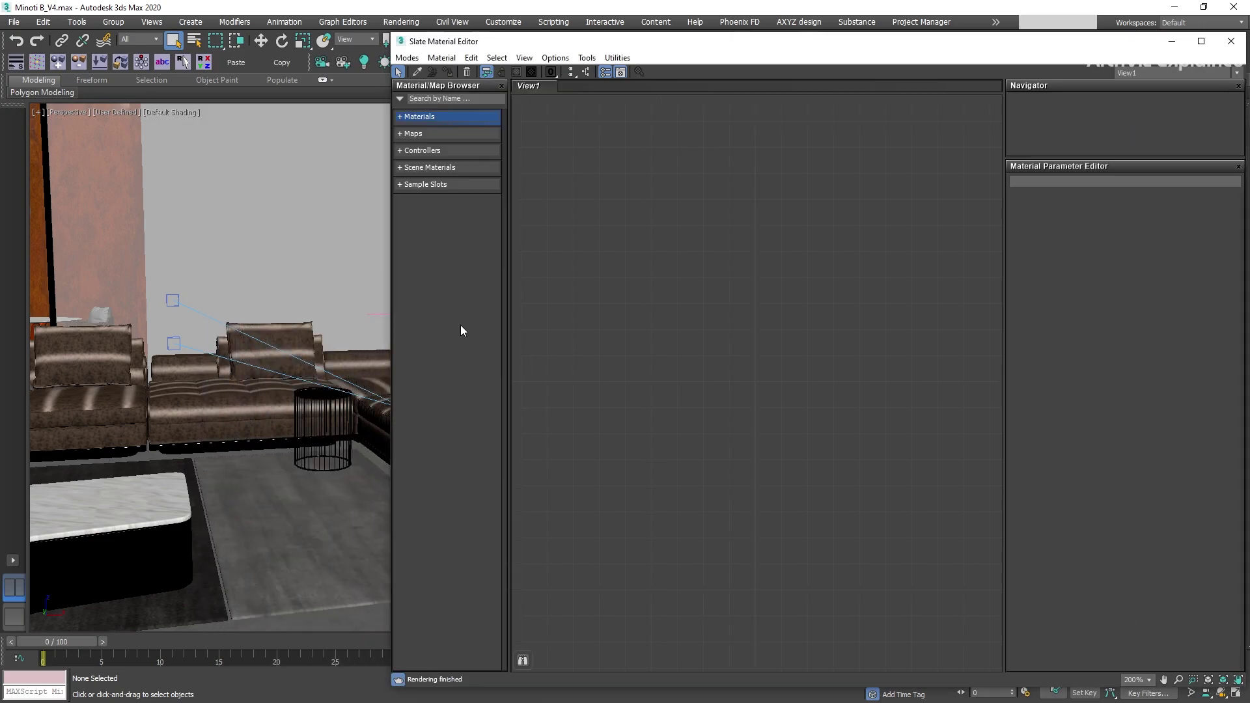
left_click(427, 117)
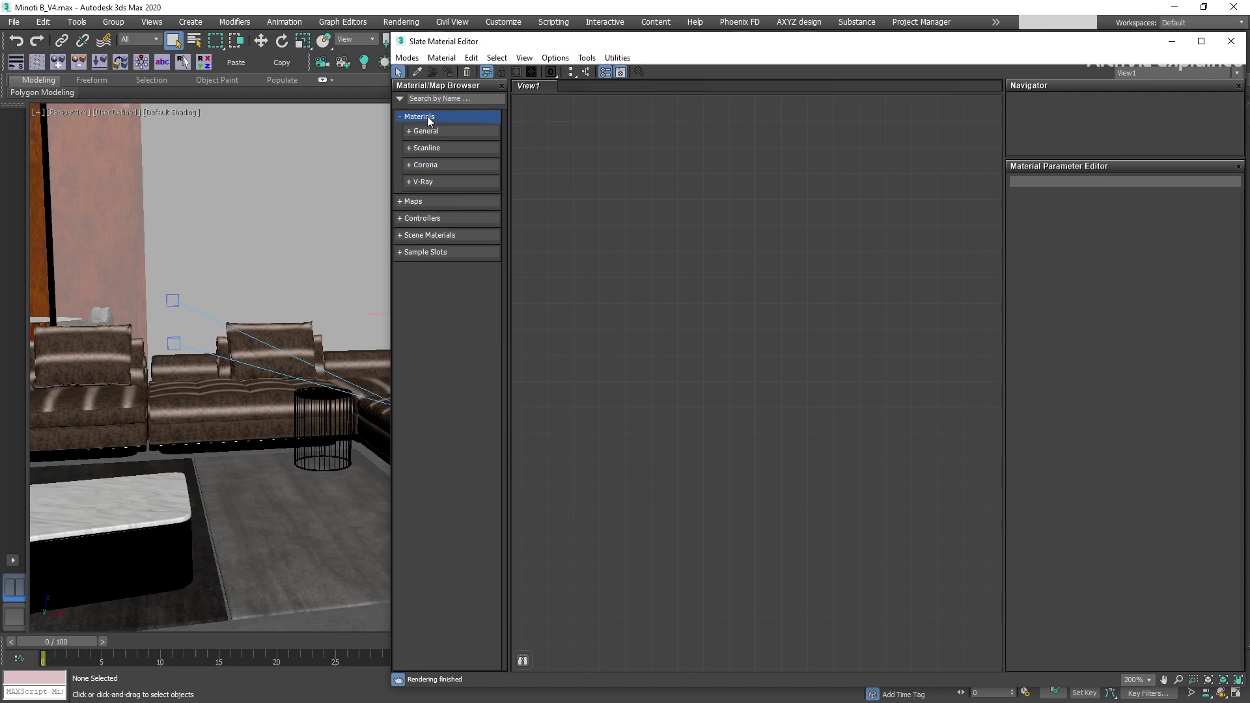
left_click(412, 202)
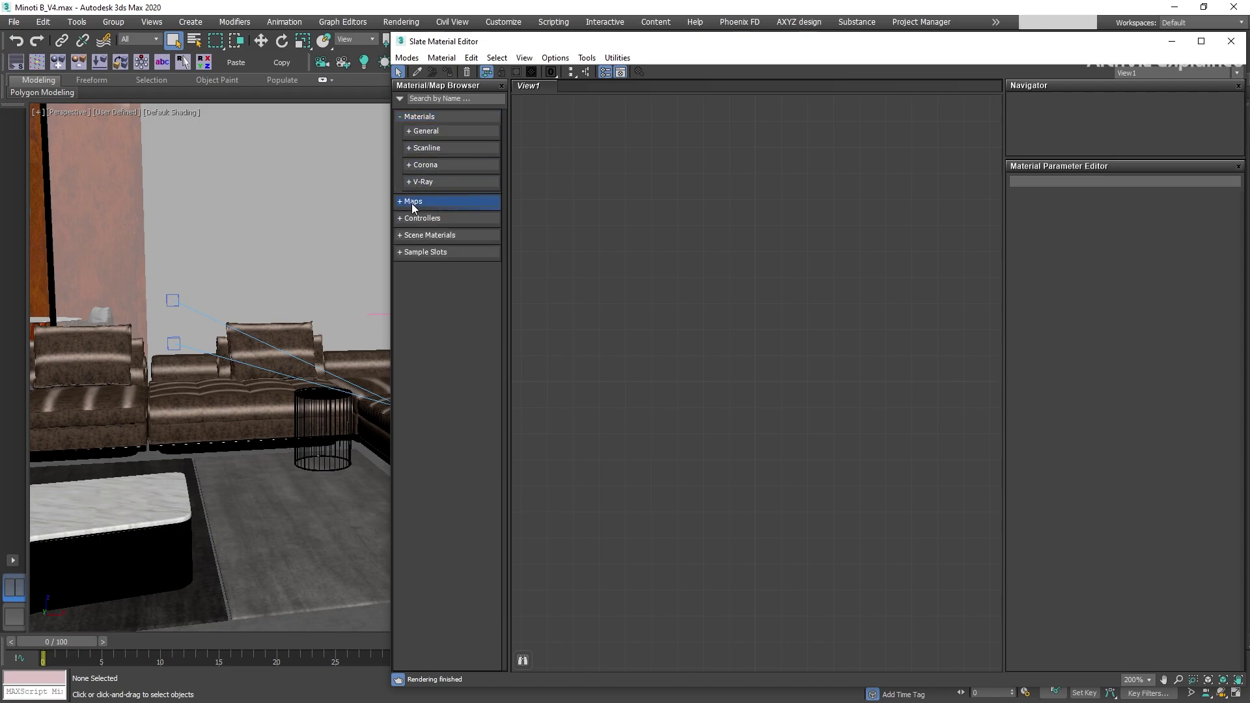
Step: Expand Corona materials, then switch the renderer to Scanline and back to CoronaRenderer
left_click(431, 167)
key("F10")
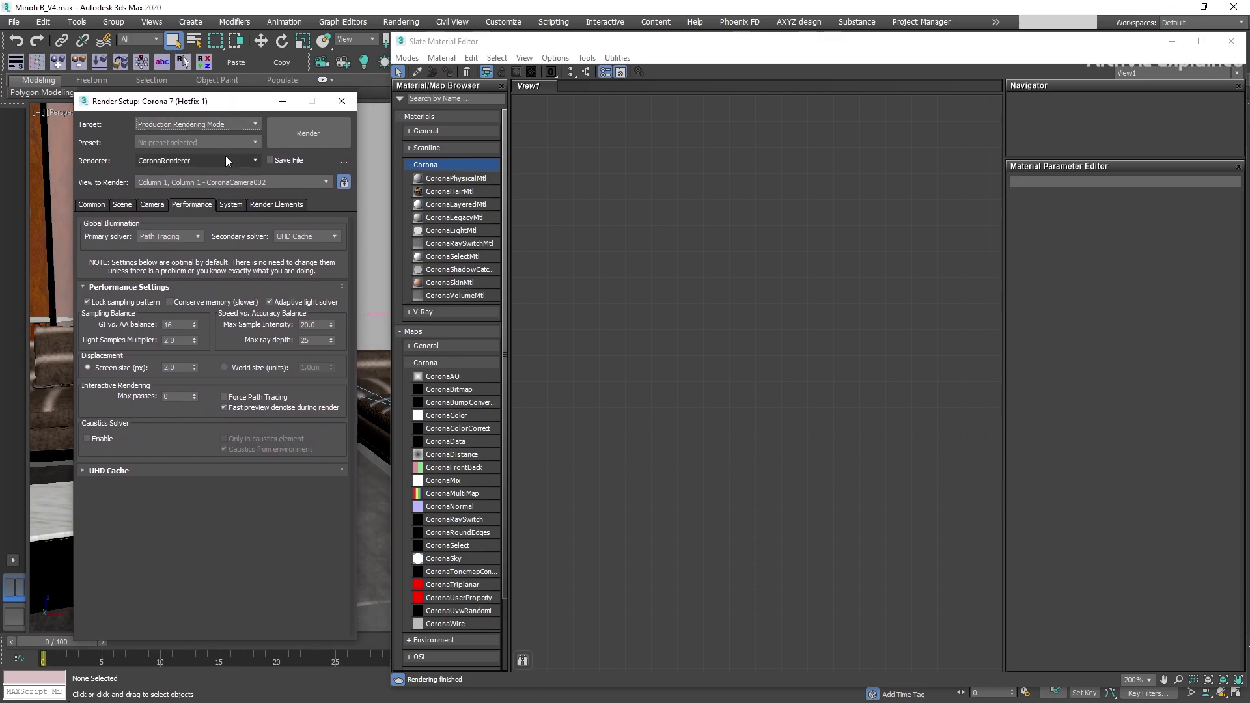
left_click(226, 160)
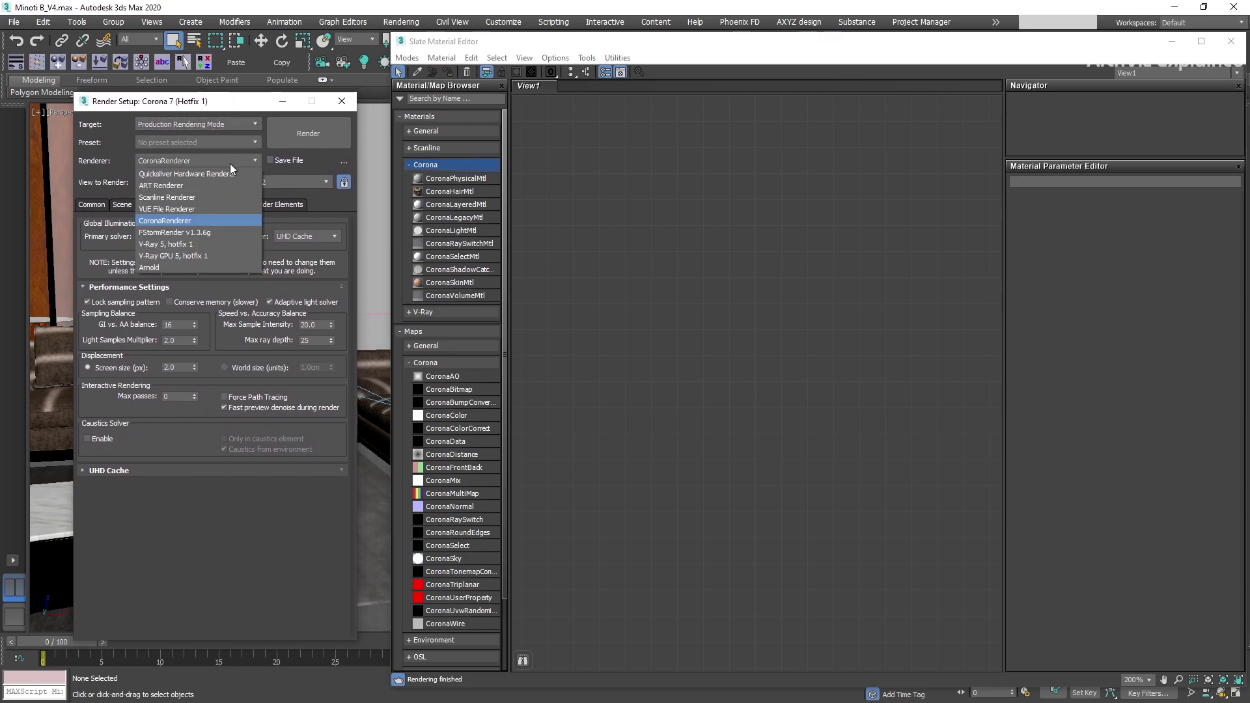
left_click(175, 198)
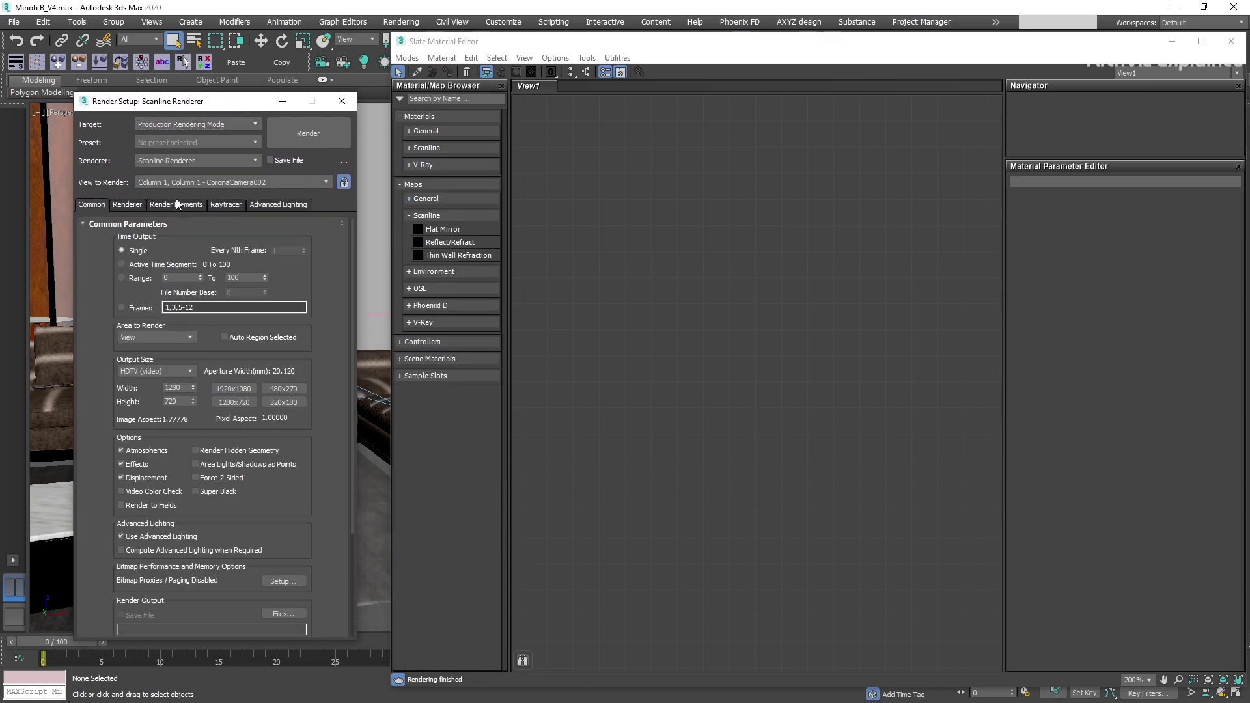
left_click(248, 160)
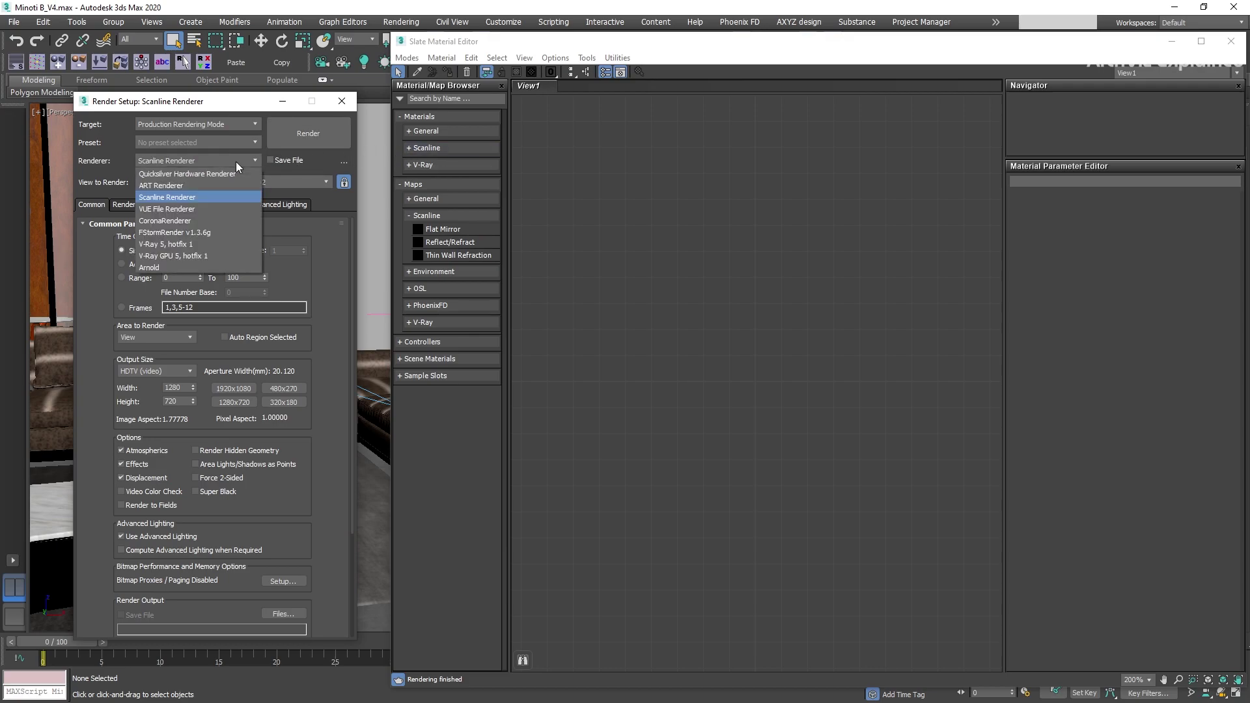
left_click(173, 220)
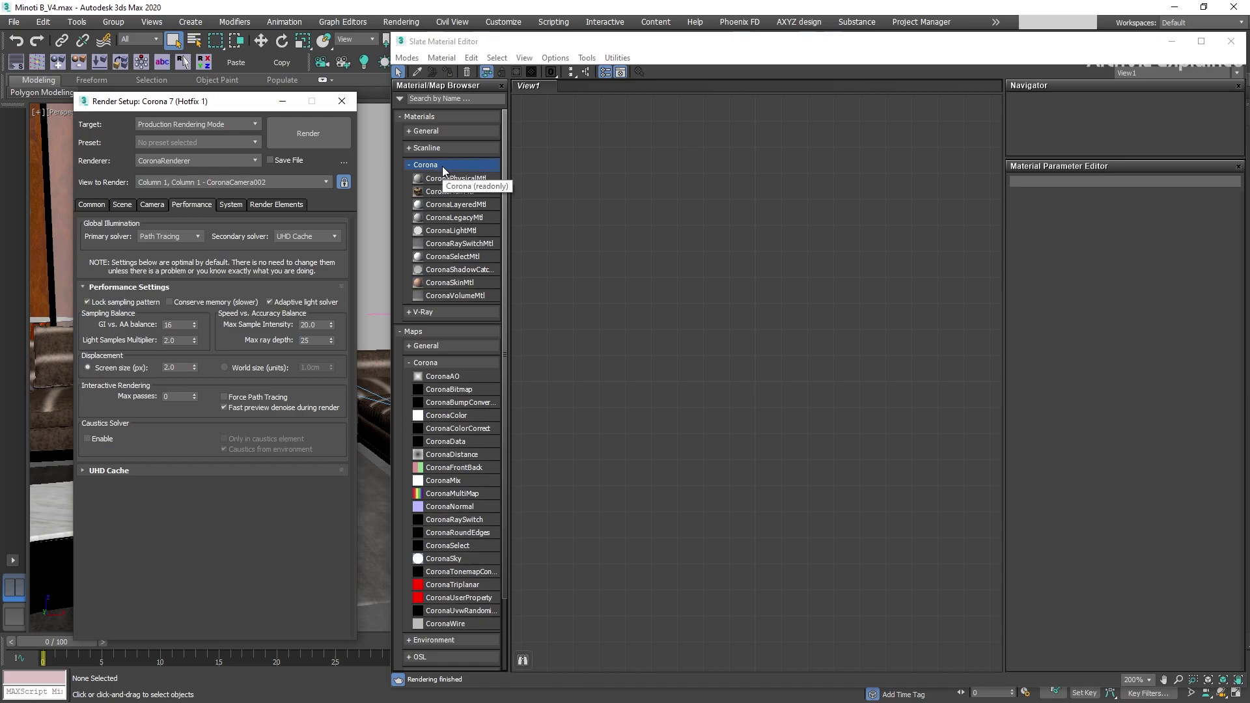
left_click(340, 101)
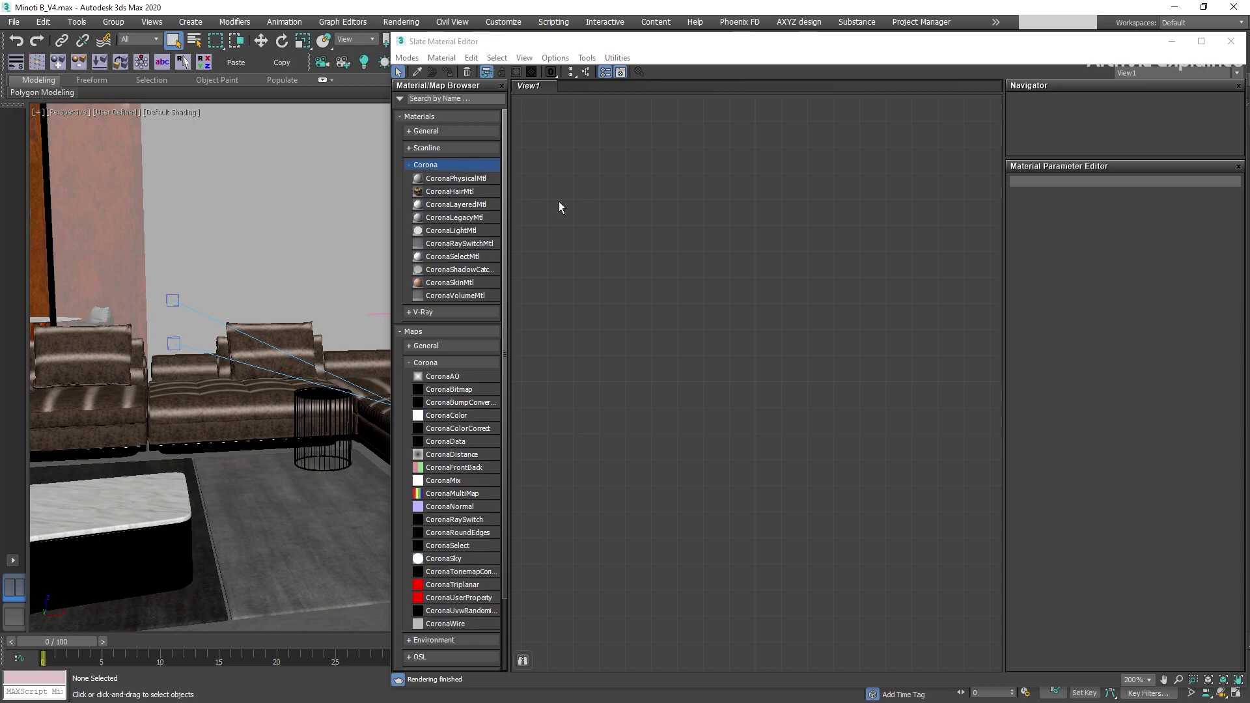
Step: Collapse Scene Materials and Corona maps, expand Sample Slots, and enlarge its area
left_click(526, 530)
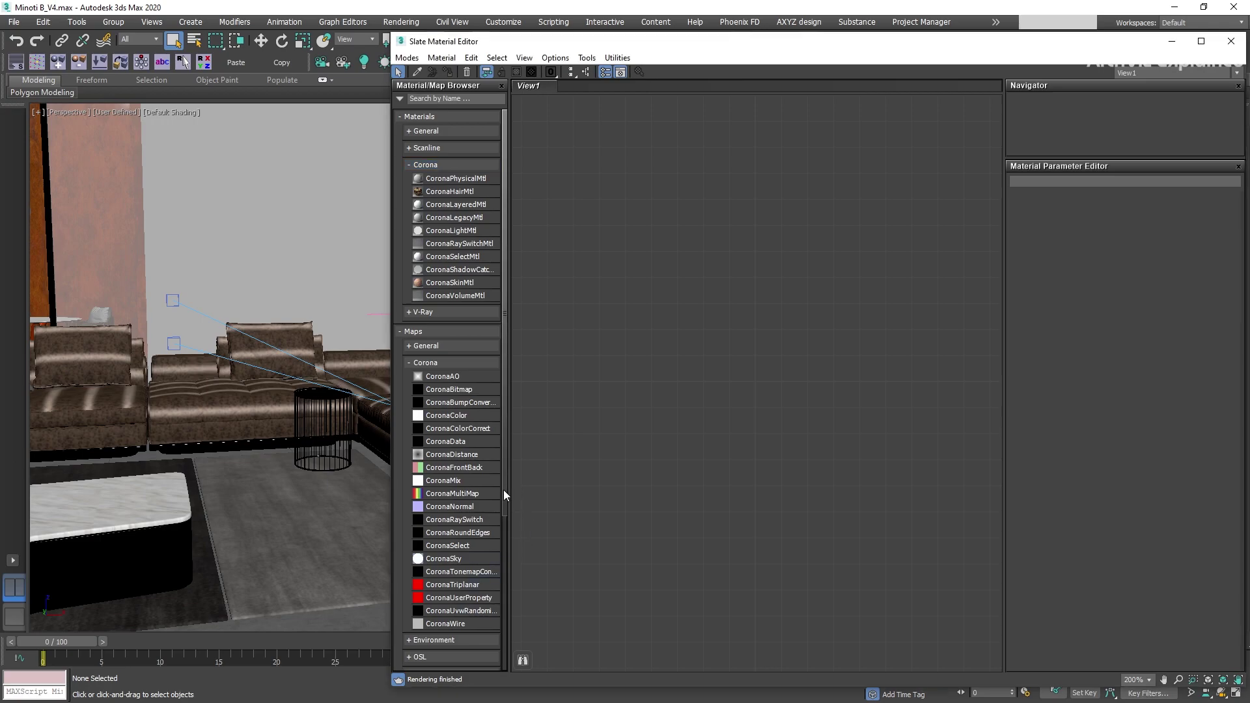
scroll(505, 495, "down", 5)
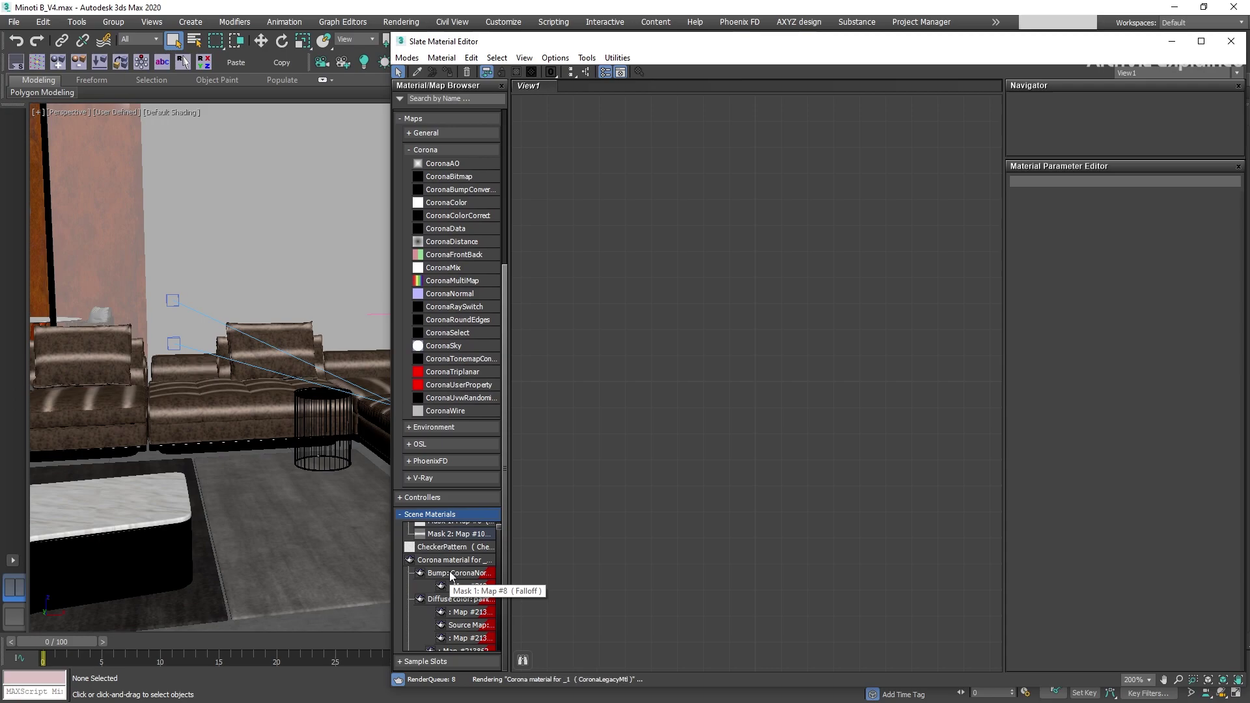
scroll(455, 574, "down", 3)
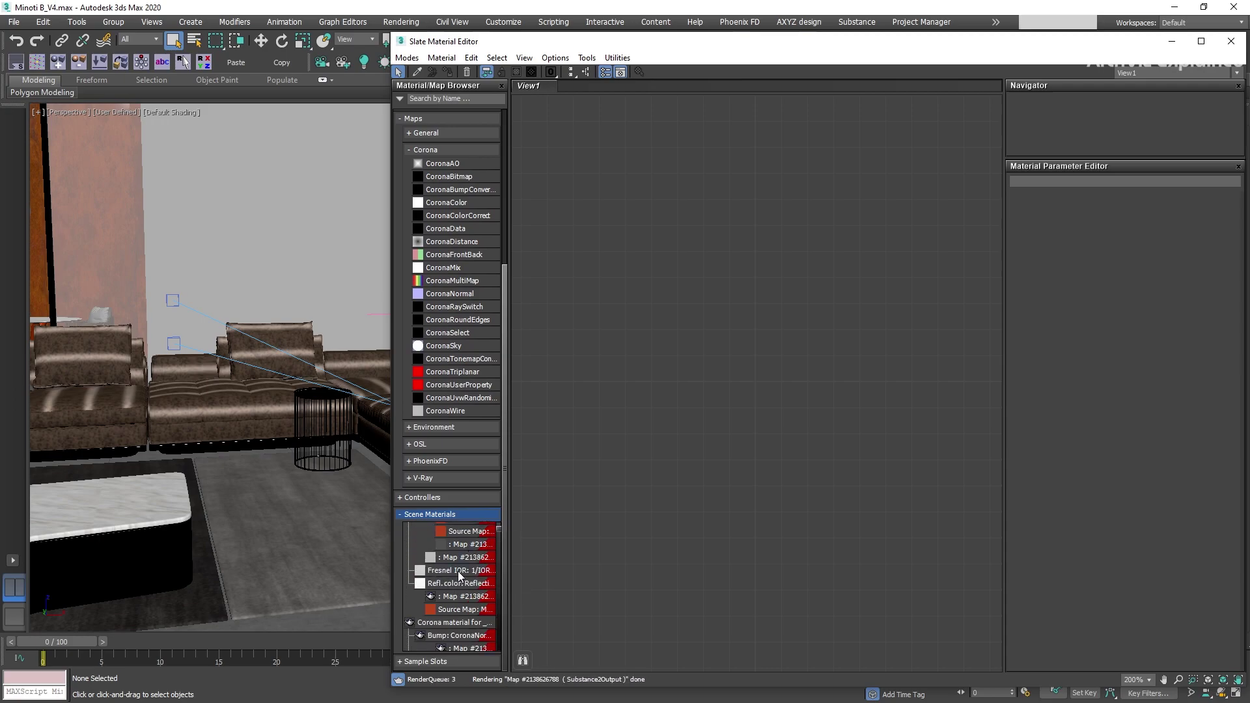
left_click(436, 514)
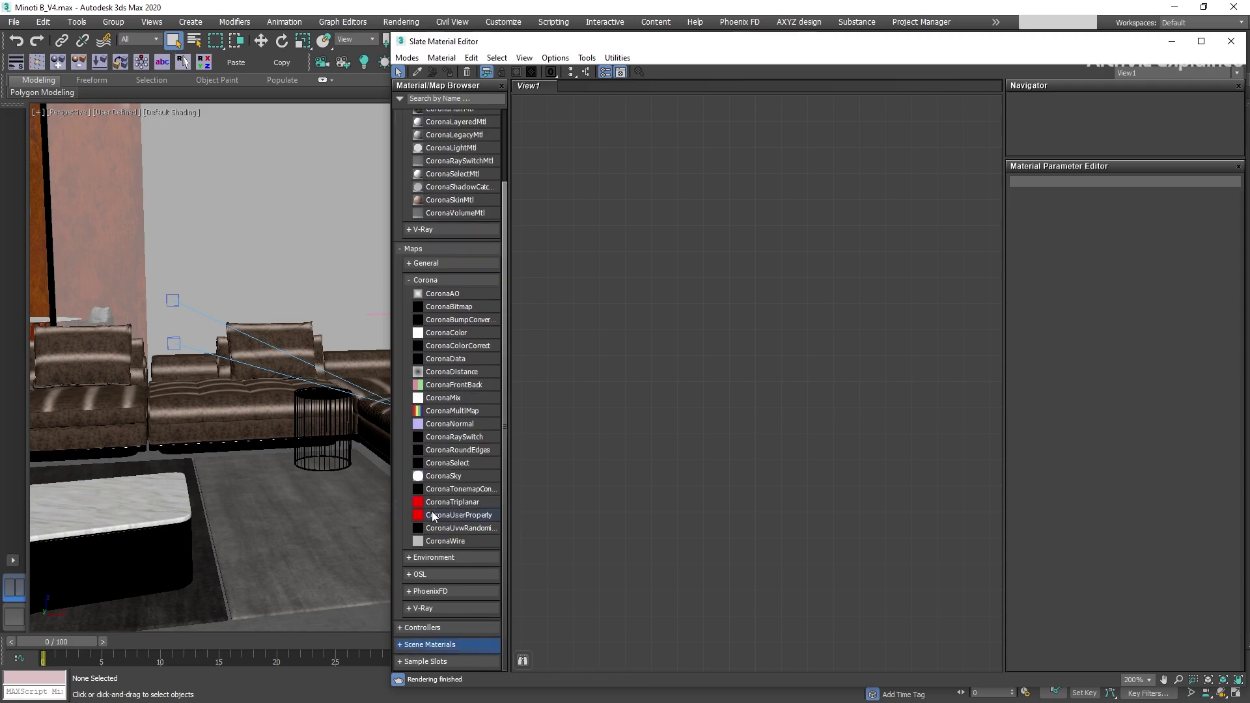
left_click(427, 662)
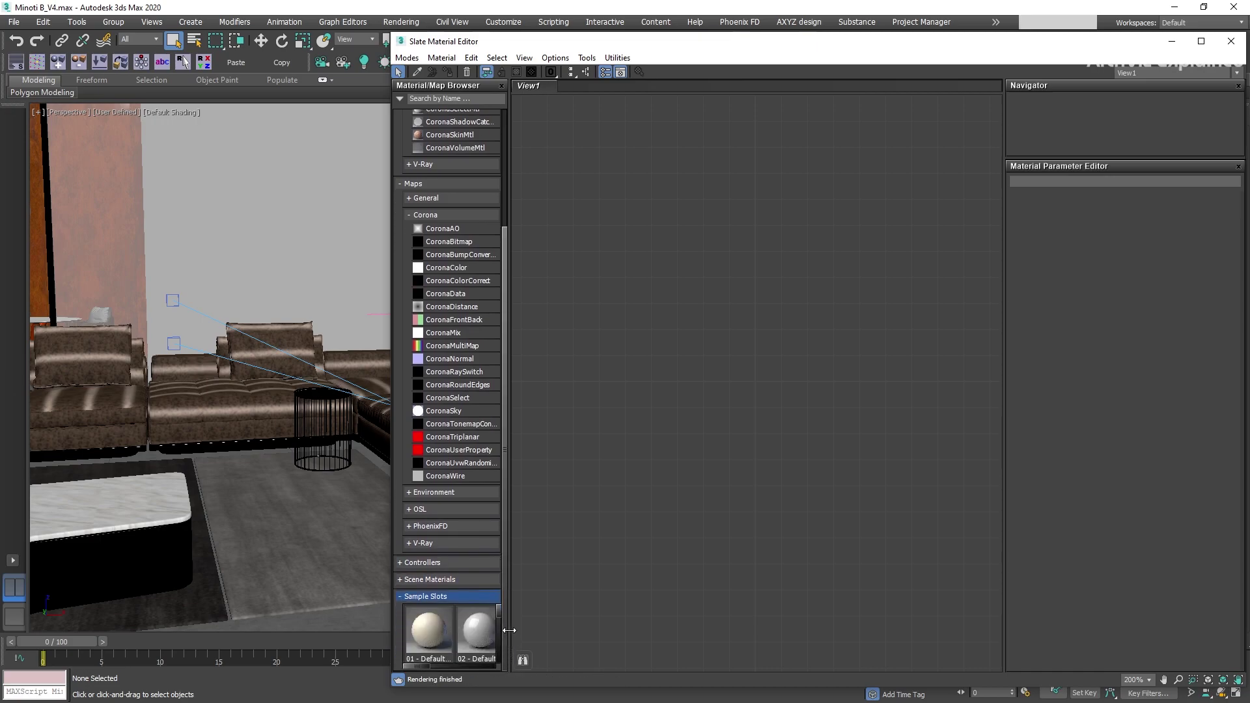
left_click_drag(509, 630, 548, 628)
scroll(537, 624, "down", 1)
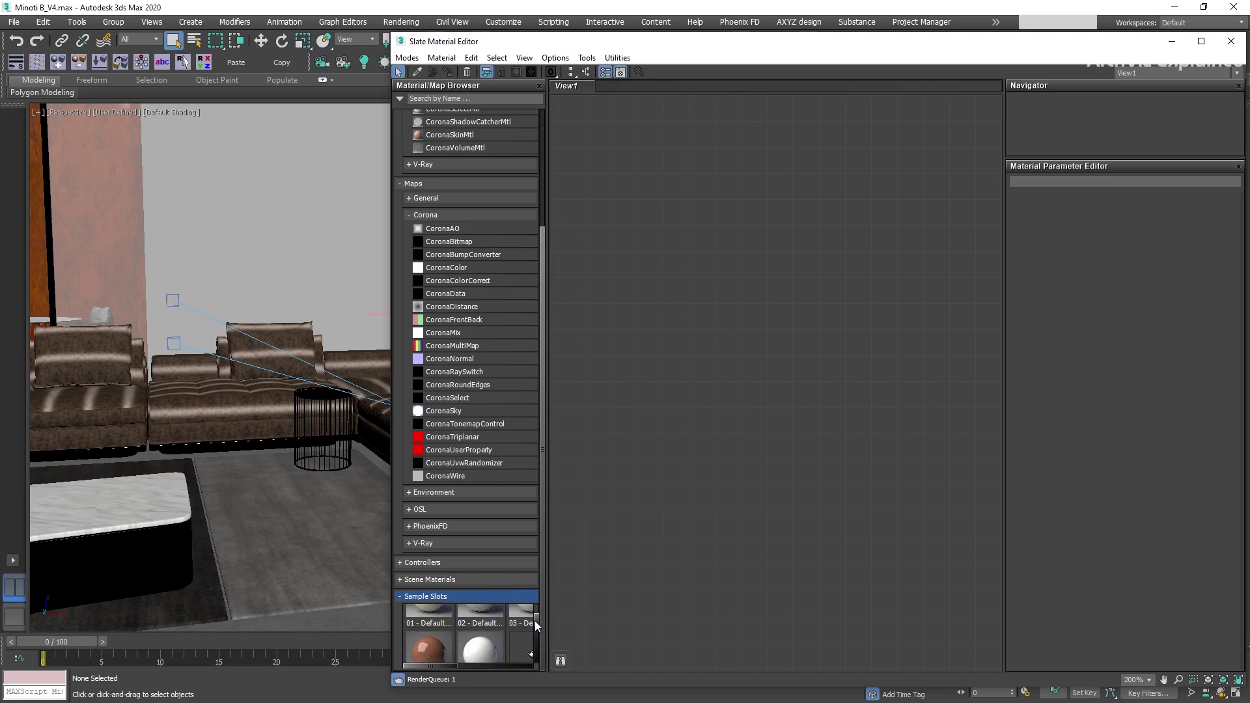
left_click(434, 217)
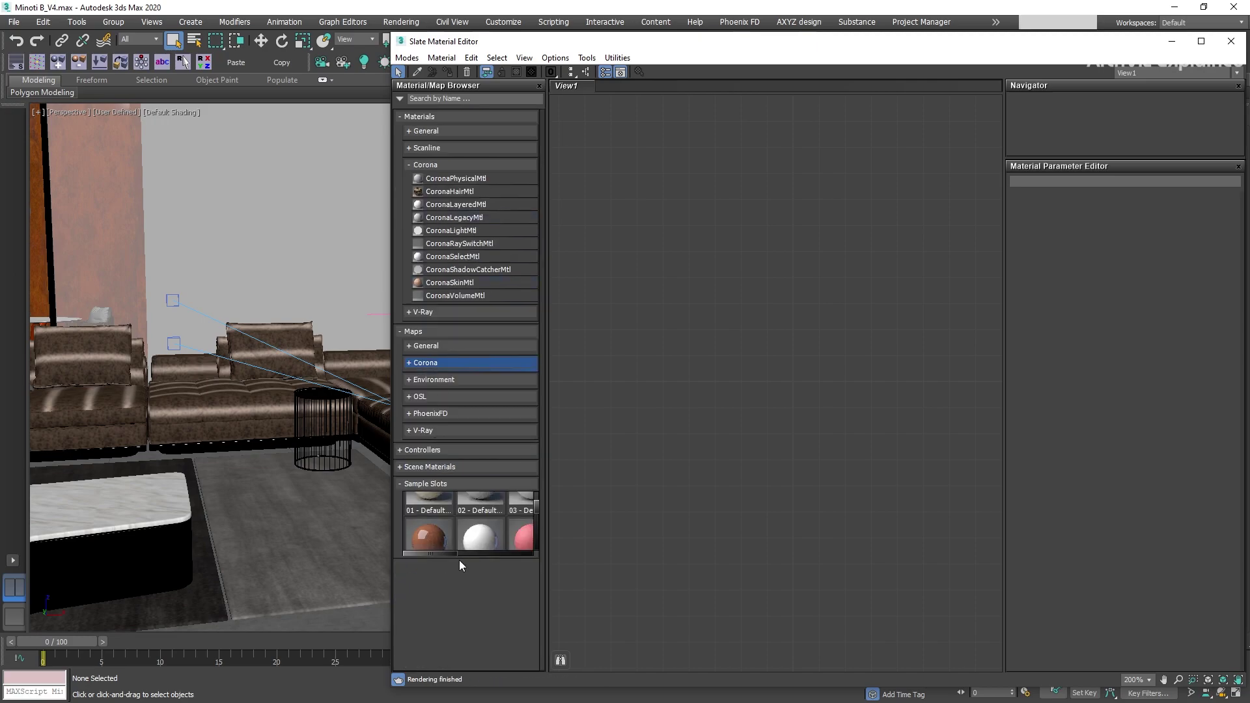
left_click_drag(460, 558, 416, 655)
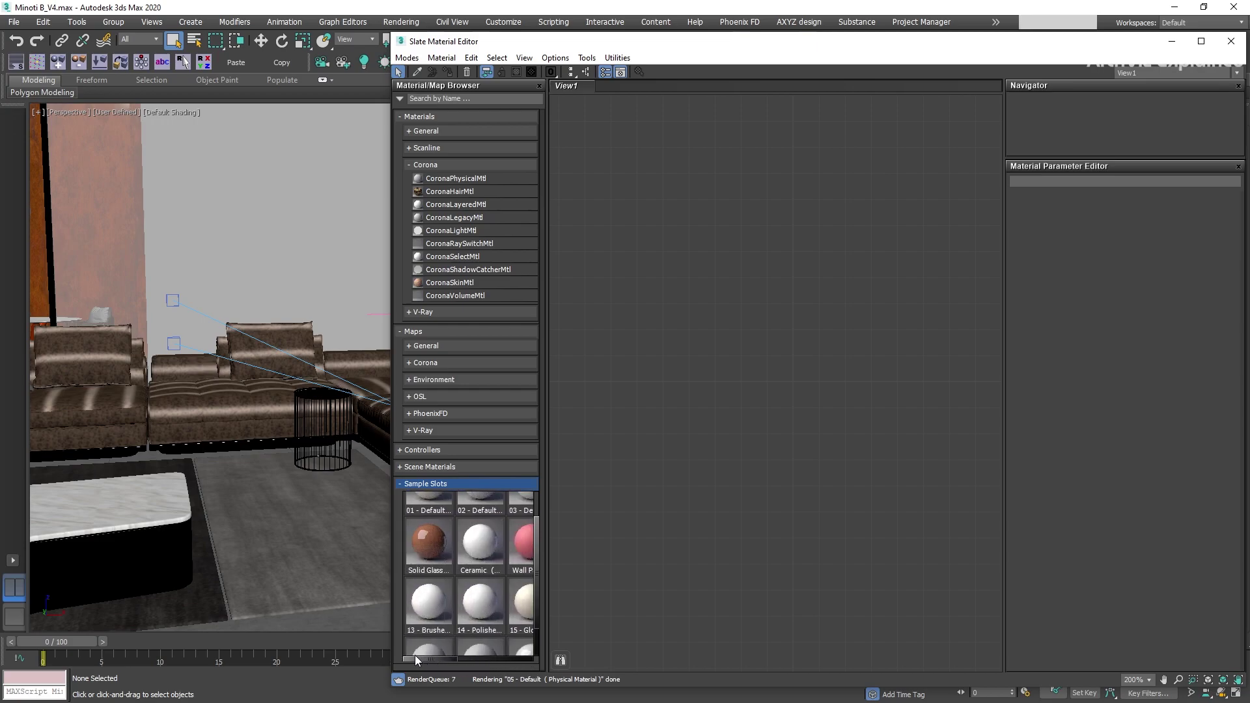
left_click(427, 484)
left_click_drag(456, 178, 779, 275)
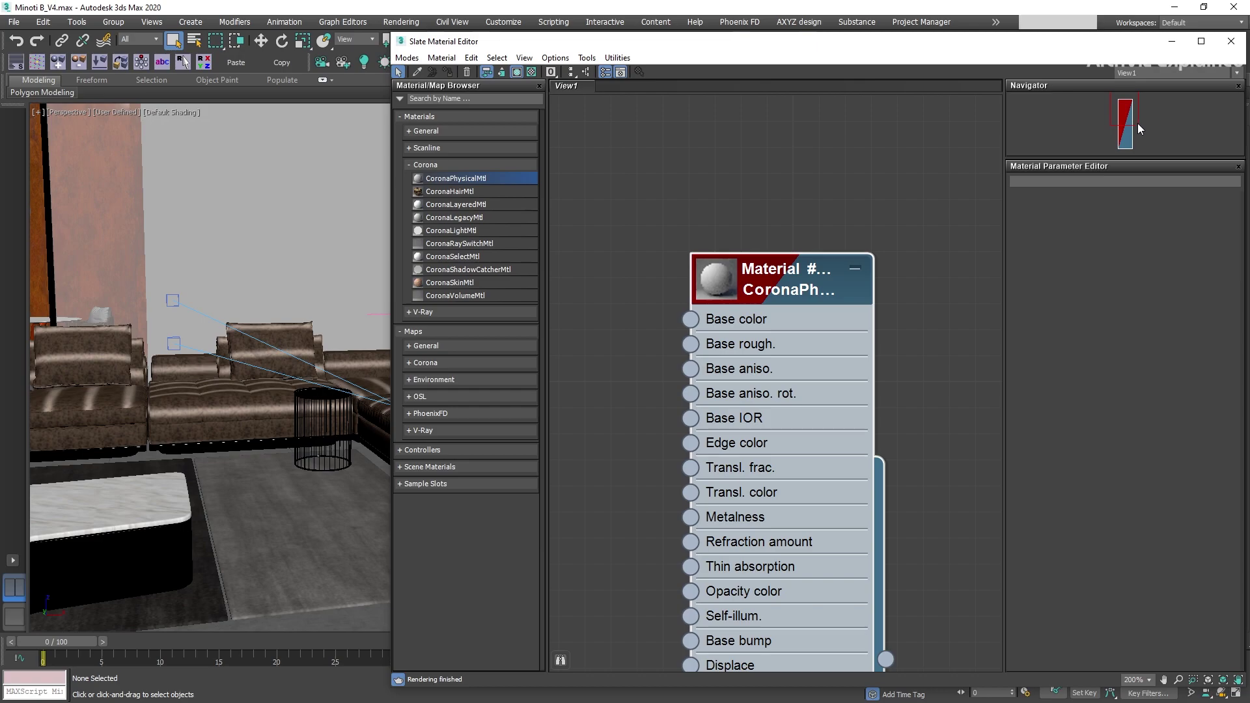
mouse_move(1134, 122)
left_mouse_down()
mouse_move(1135, 150)
mouse_move(1134, 129)
left_mouse_up()
scroll(737, 213, "down", 2)
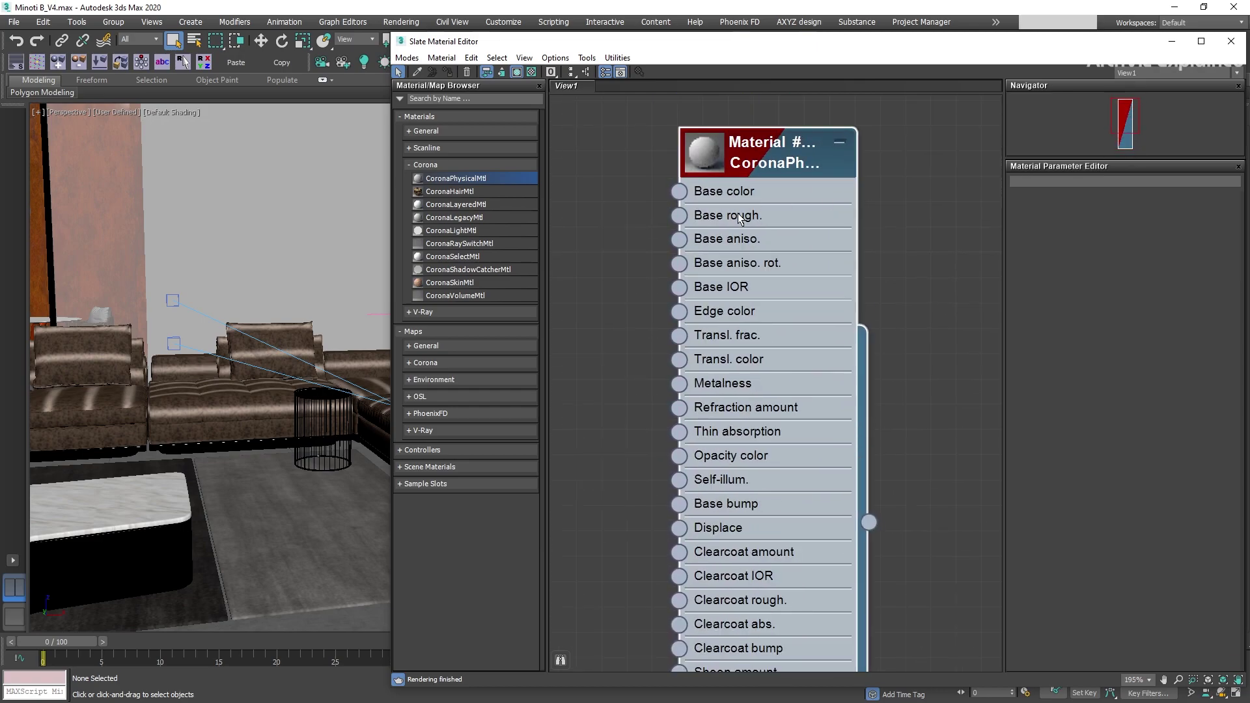
scroll(740, 218, "down", 2)
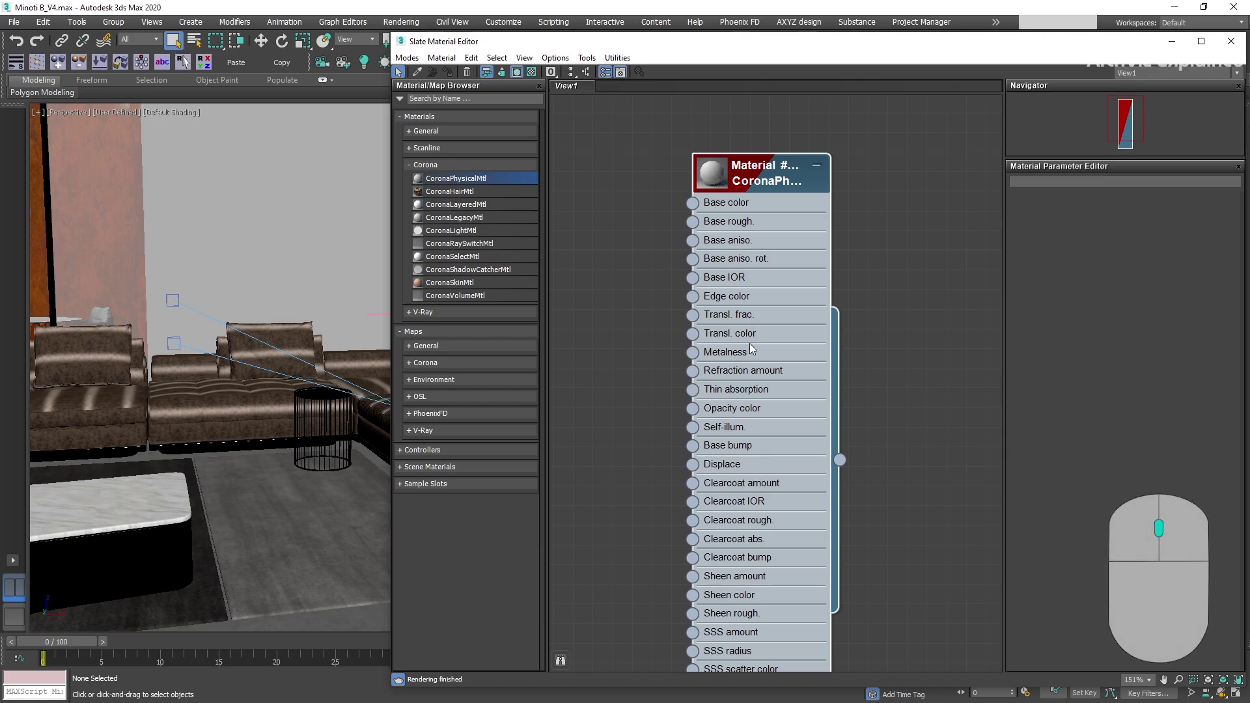
middle_click_drag(749, 343, 749, 304)
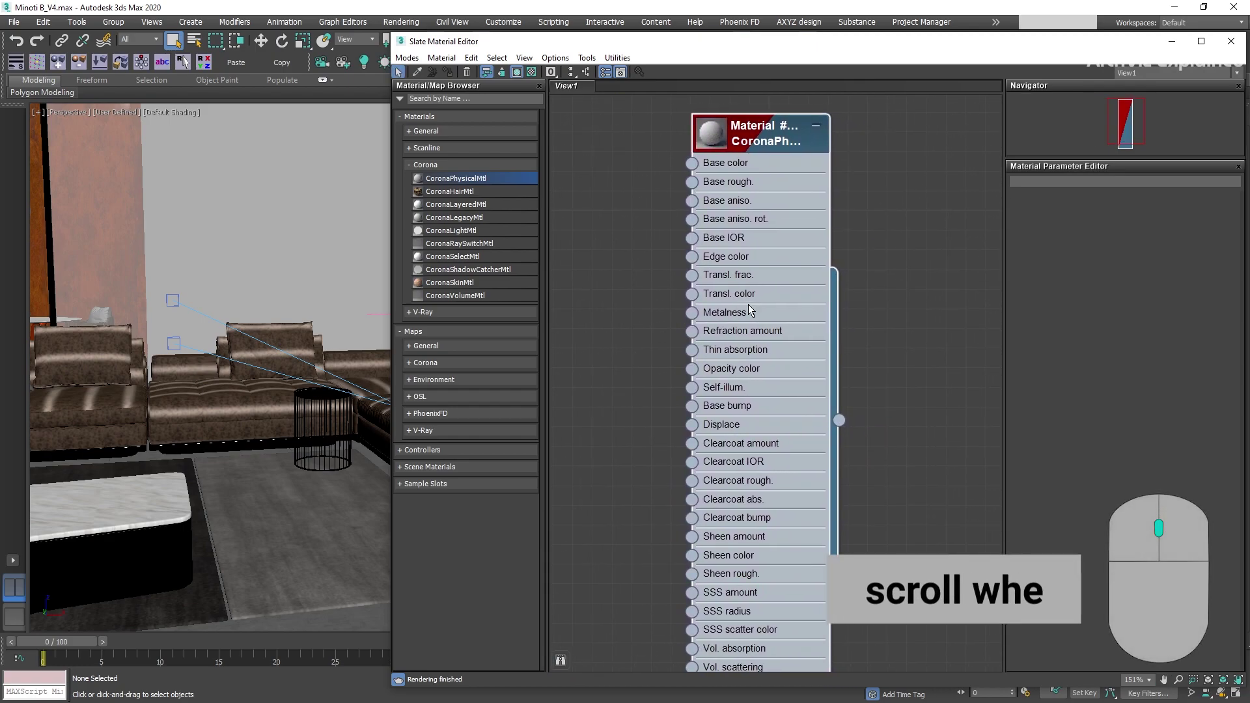
scroll(749, 304, "down", 6)
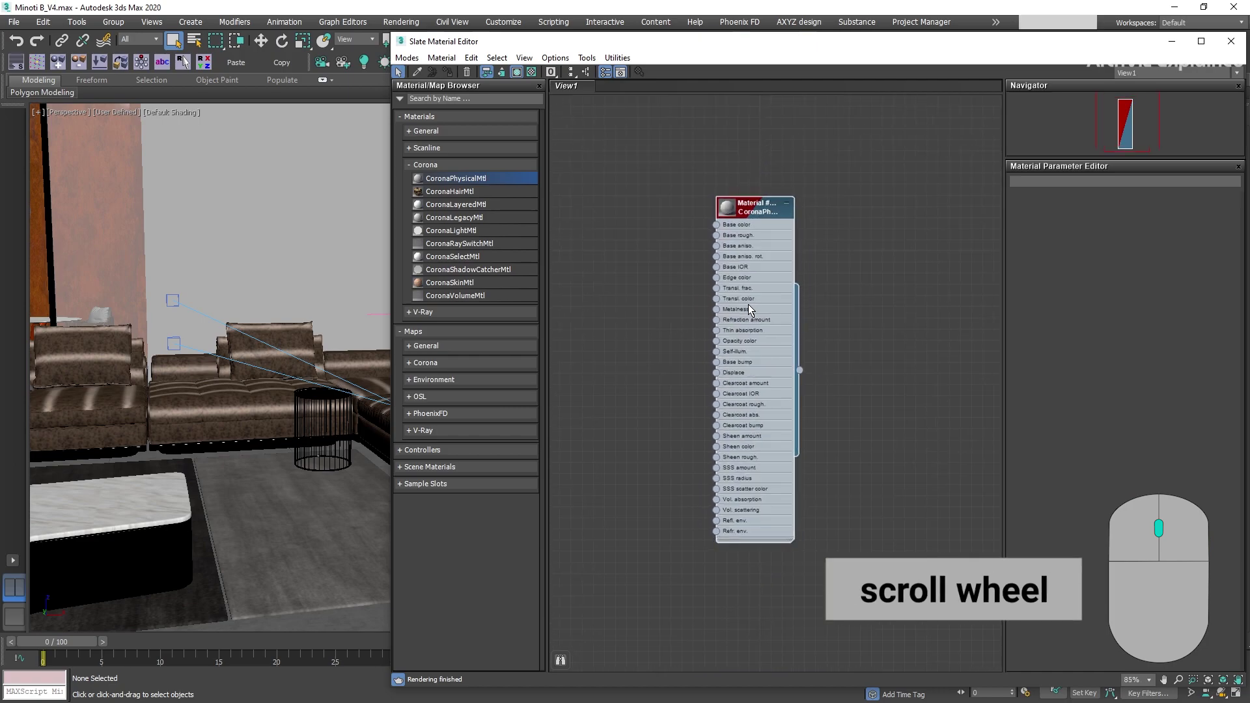
scroll(749, 304, "up", 7)
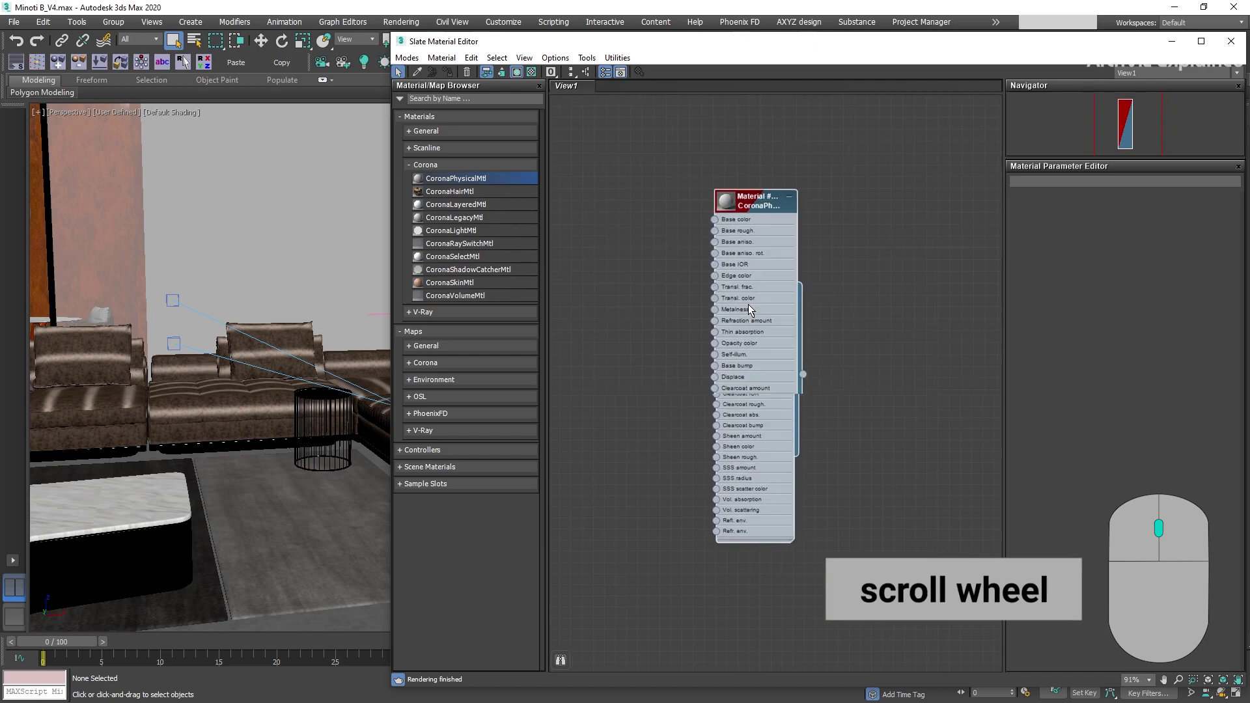
left_click(419, 116)
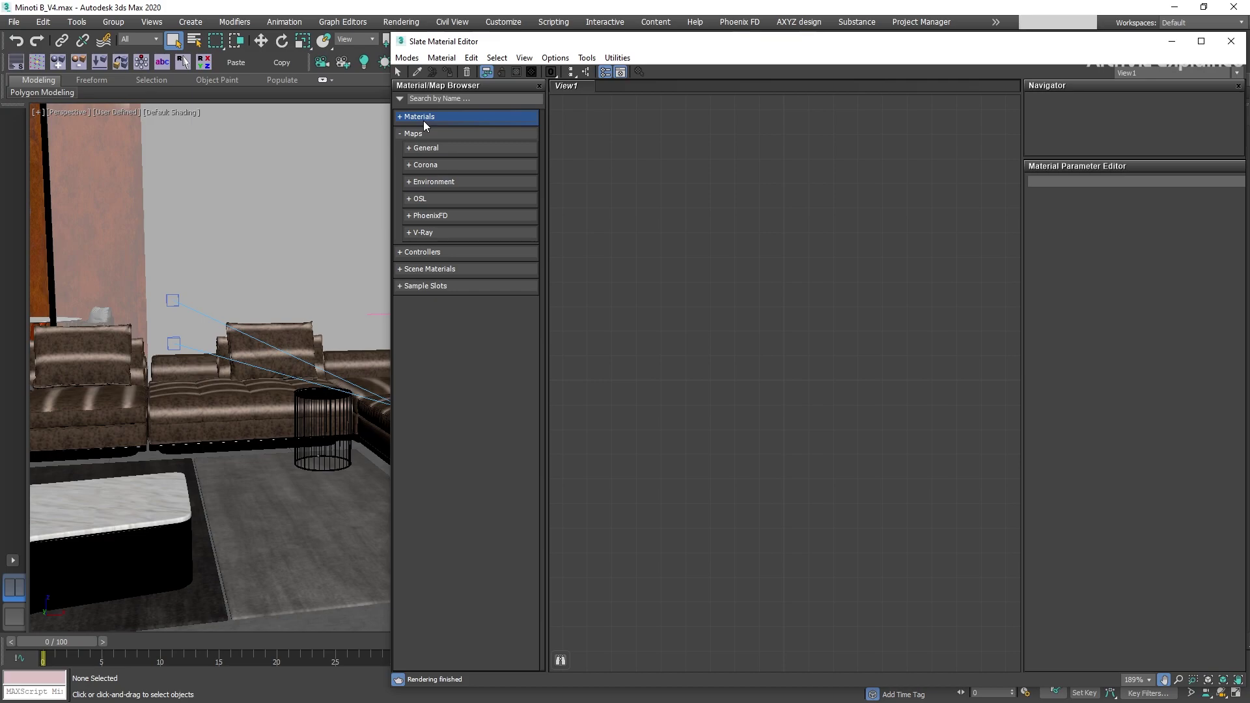
Step: Add CoronaPhysicalMtl, CoronaLegacyMtl, CoronaLightMtl and Multi/Sub-Object nodes to View1
left_click(423, 120)
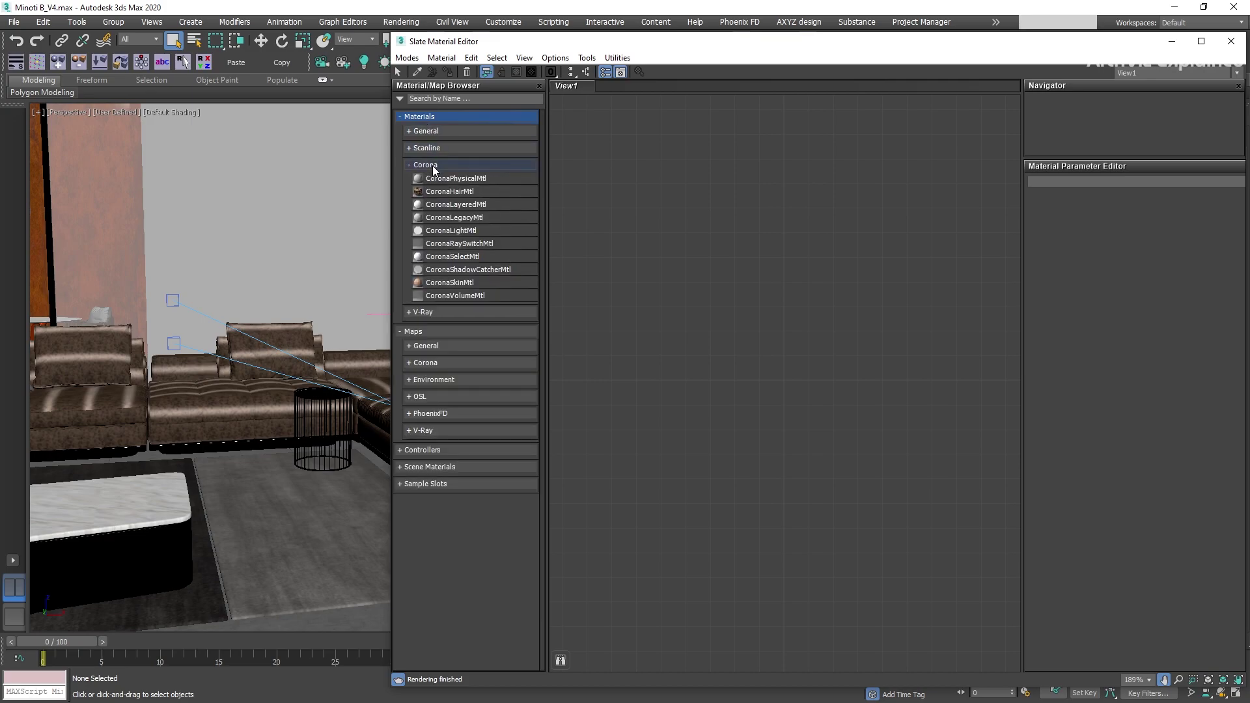
left_click_drag(448, 180, 781, 267)
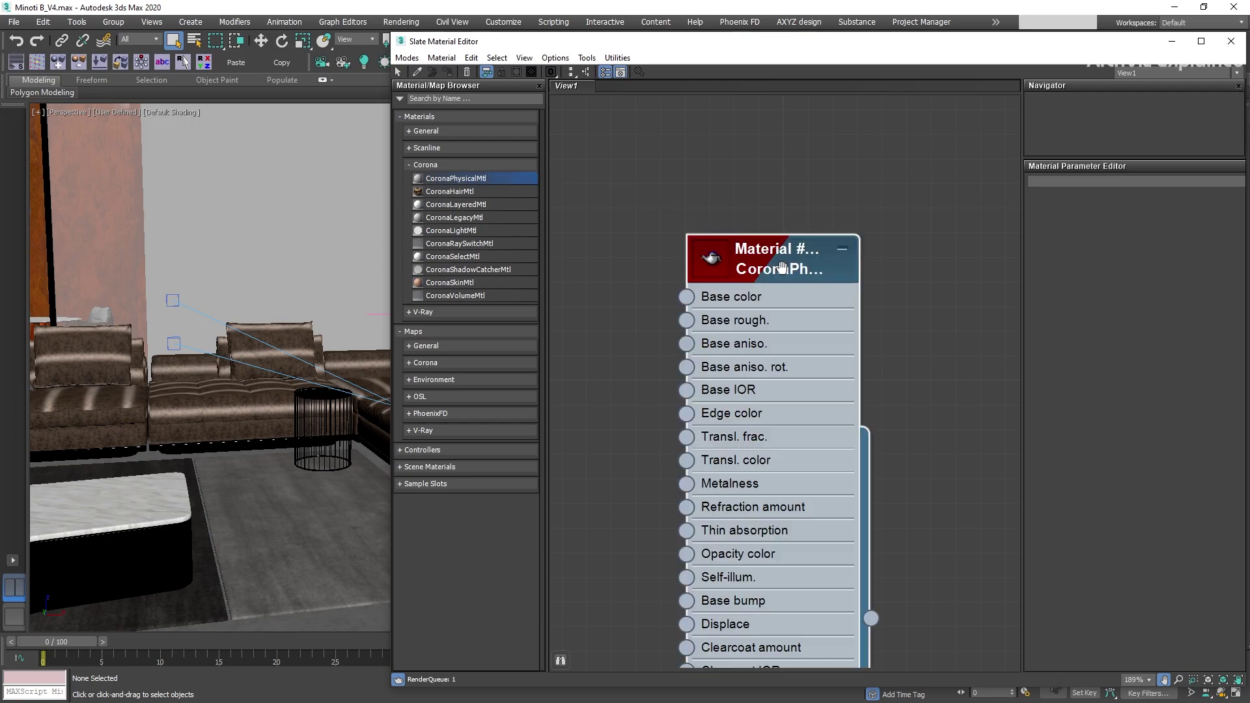
left_click(1206, 682)
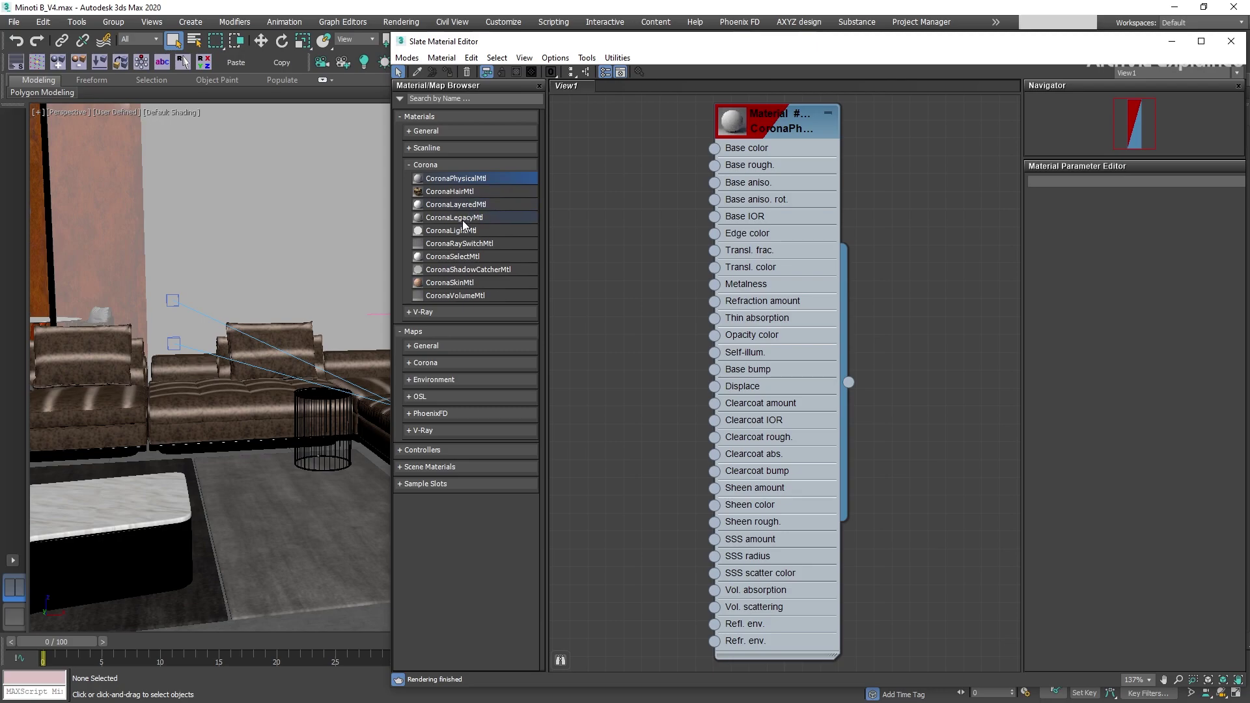
left_click_drag(462, 220, 631, 193)
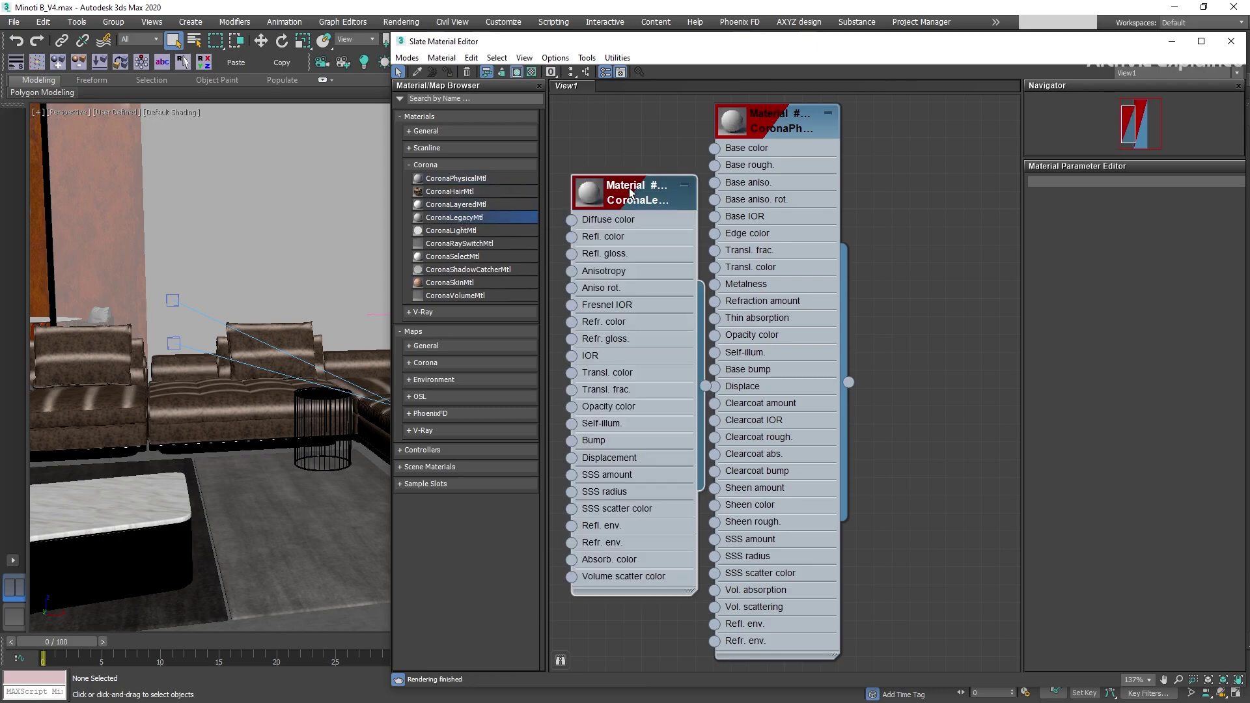
left_click_drag(483, 229, 917, 195)
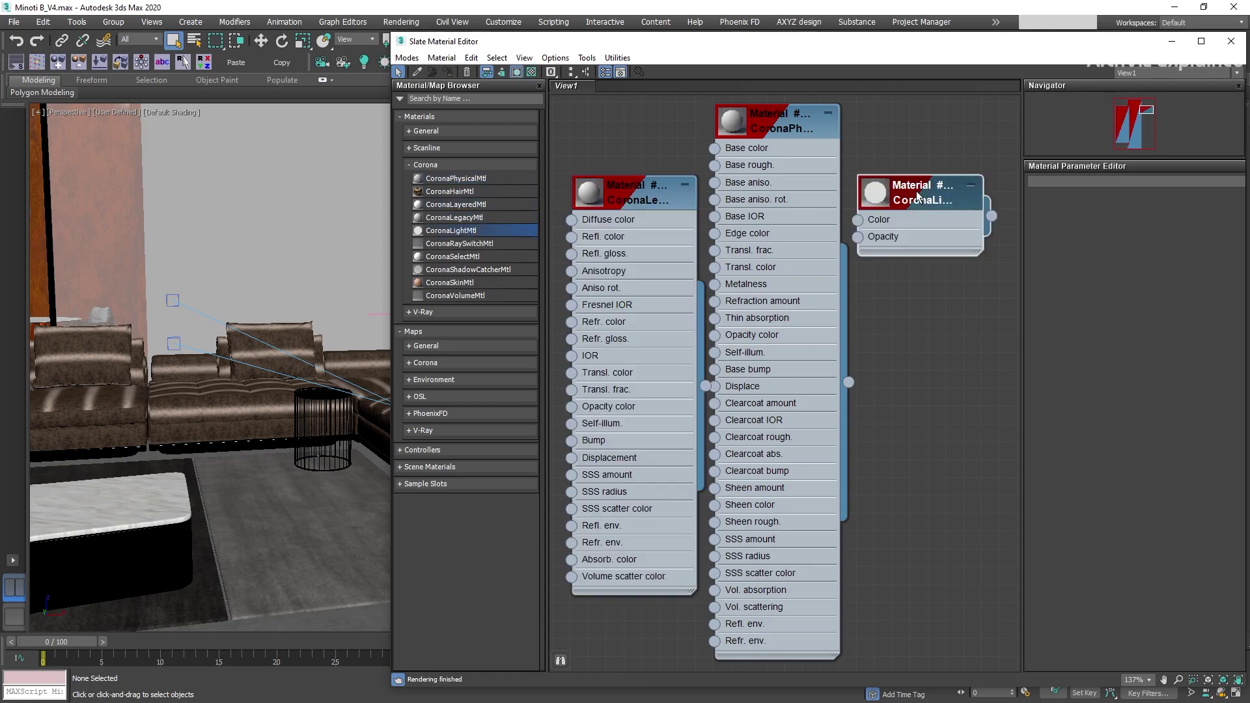
left_click(445, 132)
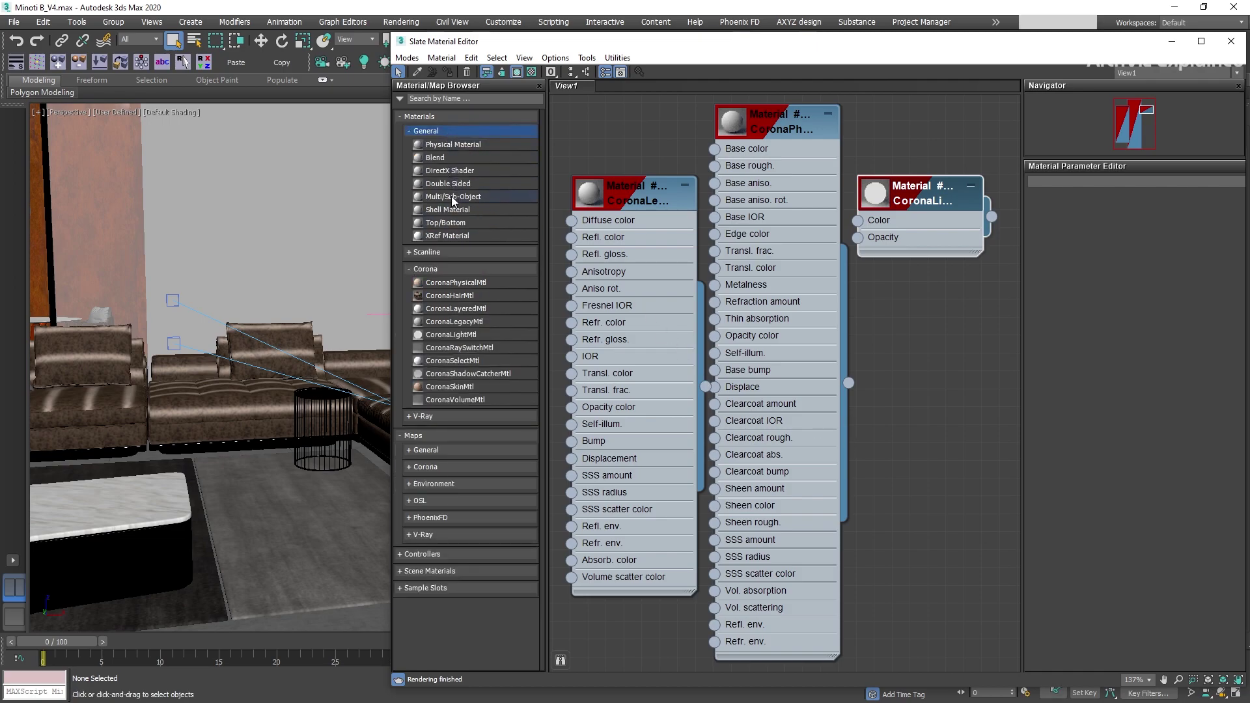
left_click_drag(451, 197, 936, 330)
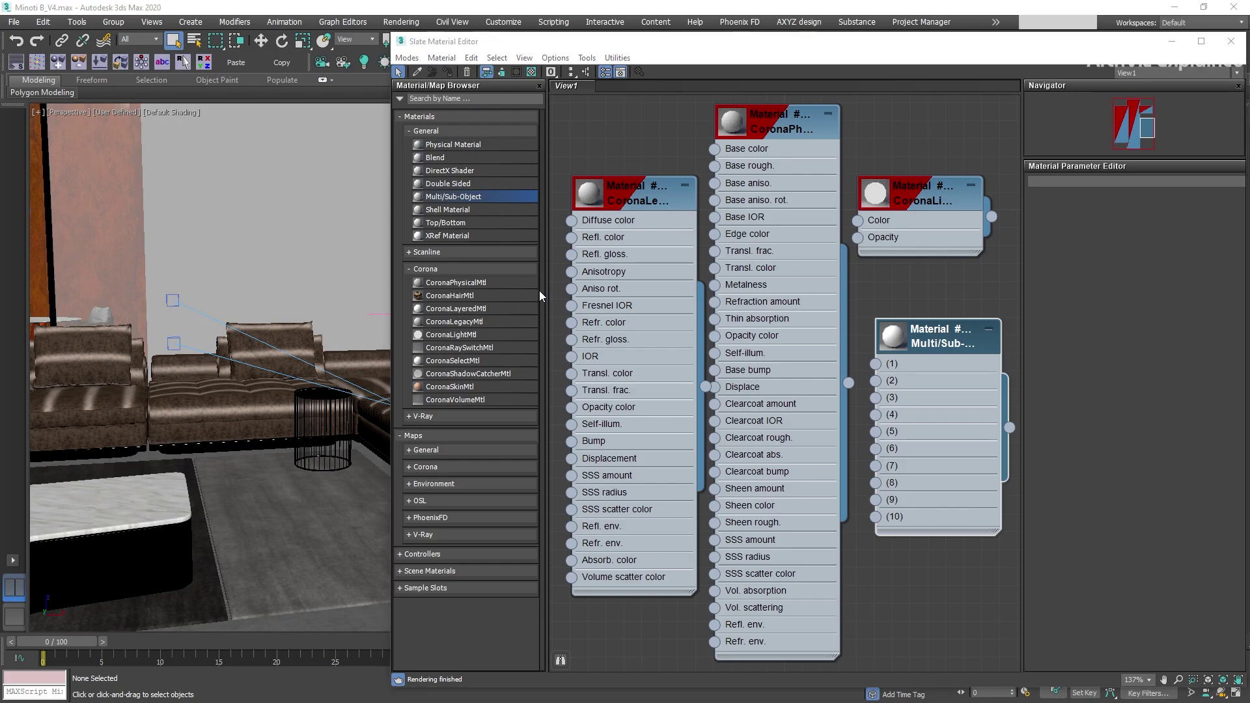
Step: Add a CoronaBitmap node from Maps > Corona to View1
left_click(419, 119)
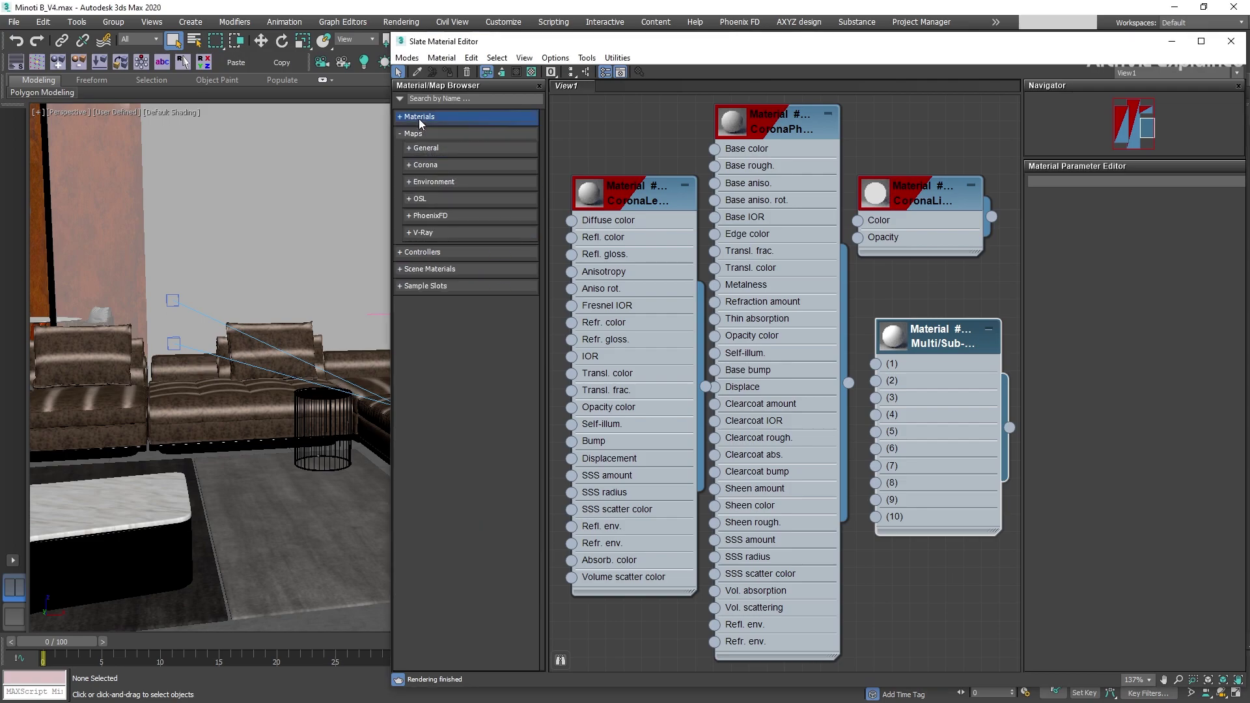
left_click(424, 166)
left_click(441, 188)
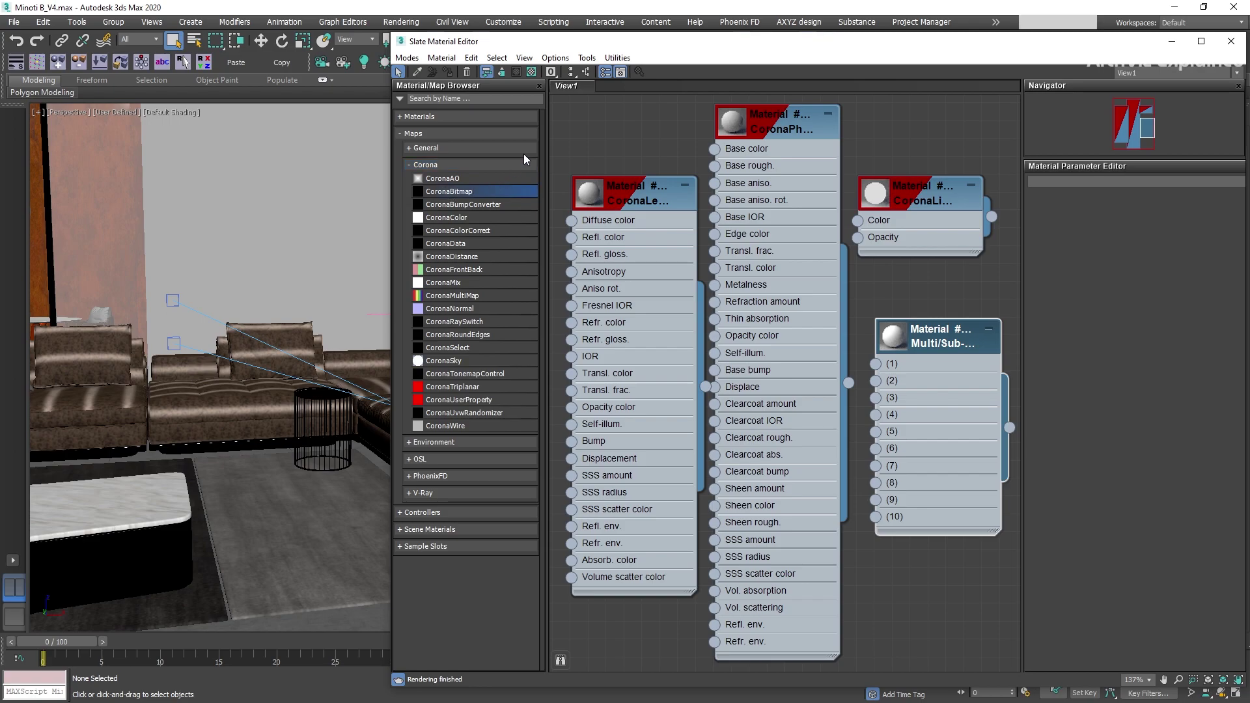
left_click_drag(602, 129, 603, 129)
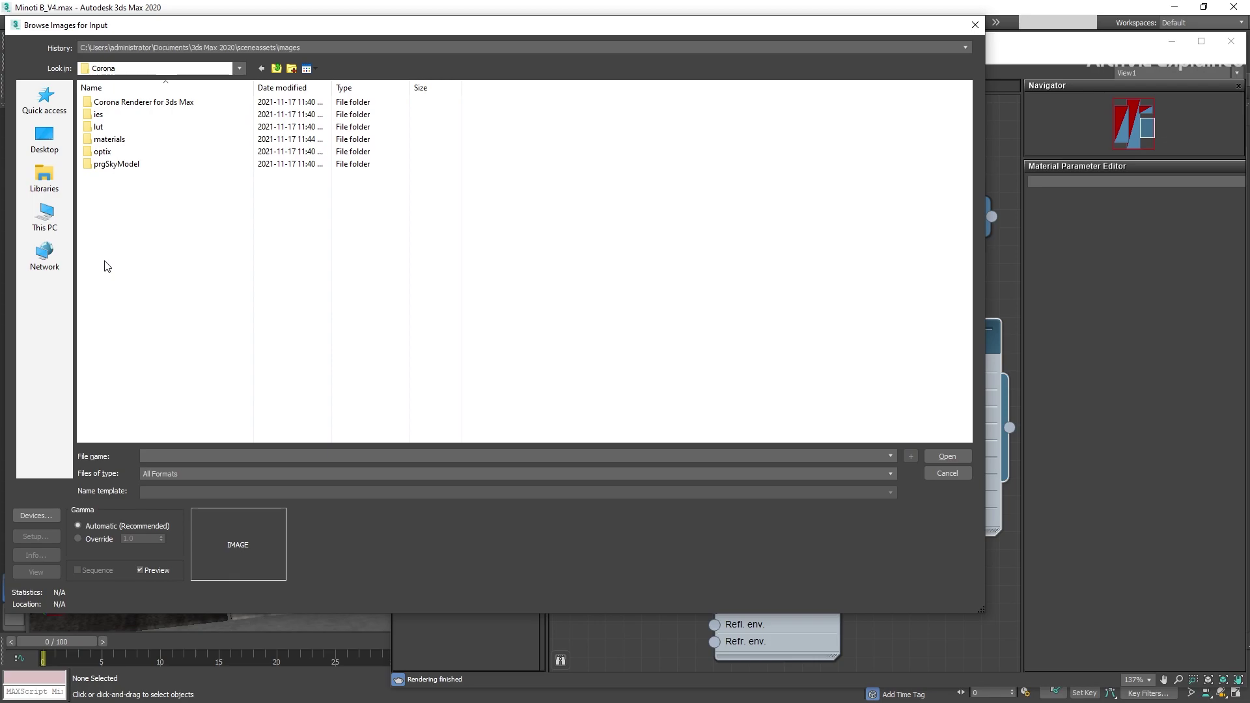
Step: Load 32571aa2ae95.jpg from the materials\assets folder into the CoronaBitmap
double_click(128, 138)
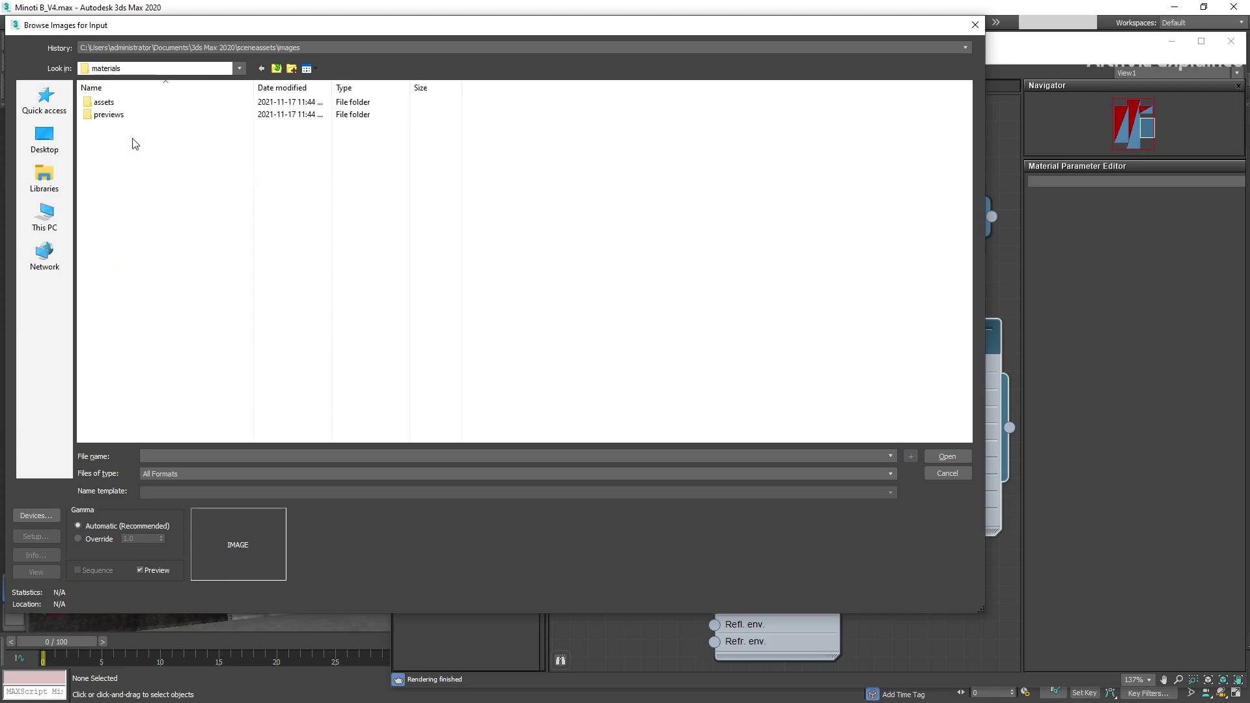
double_click(103, 102)
left_click_drag(968, 92, 982, 207)
left_click(384, 111)
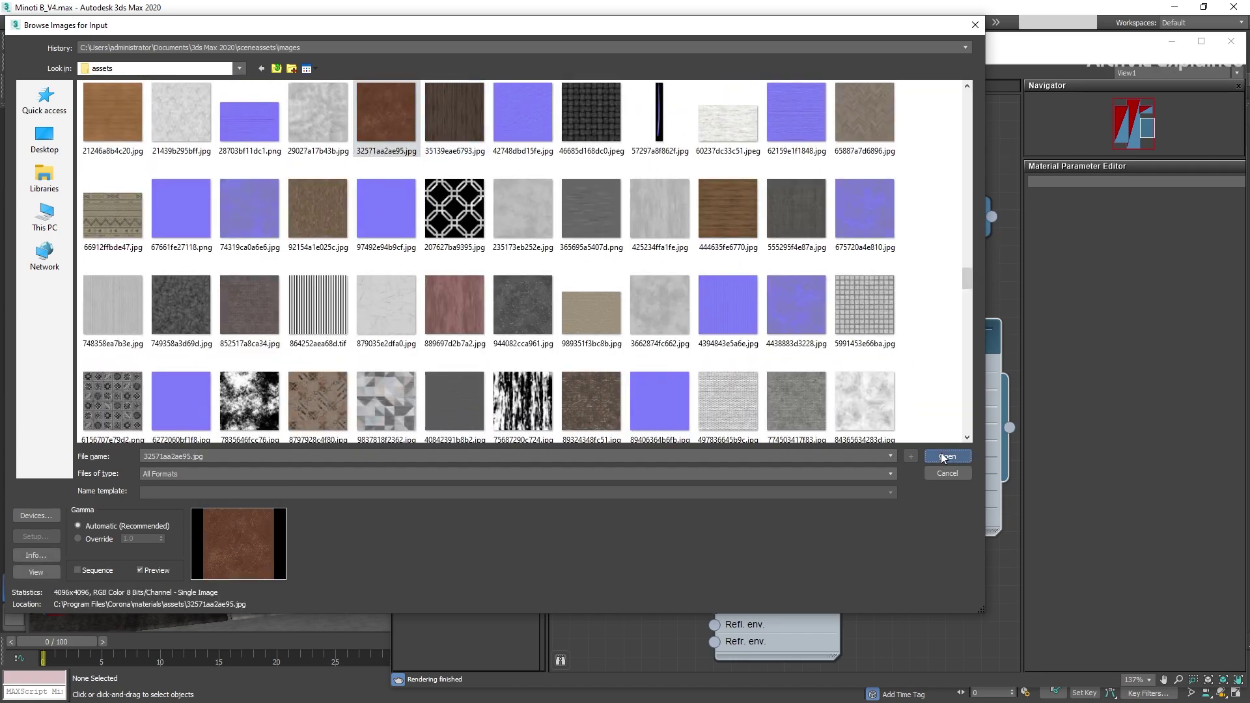
left_click(948, 457)
Step: Drag 1cc3391342d8.jpg, 1ccfcd53fdce.png and 1c7cf145e924.jpg from File Explorer into View1 as bitmap nodes
key("l")
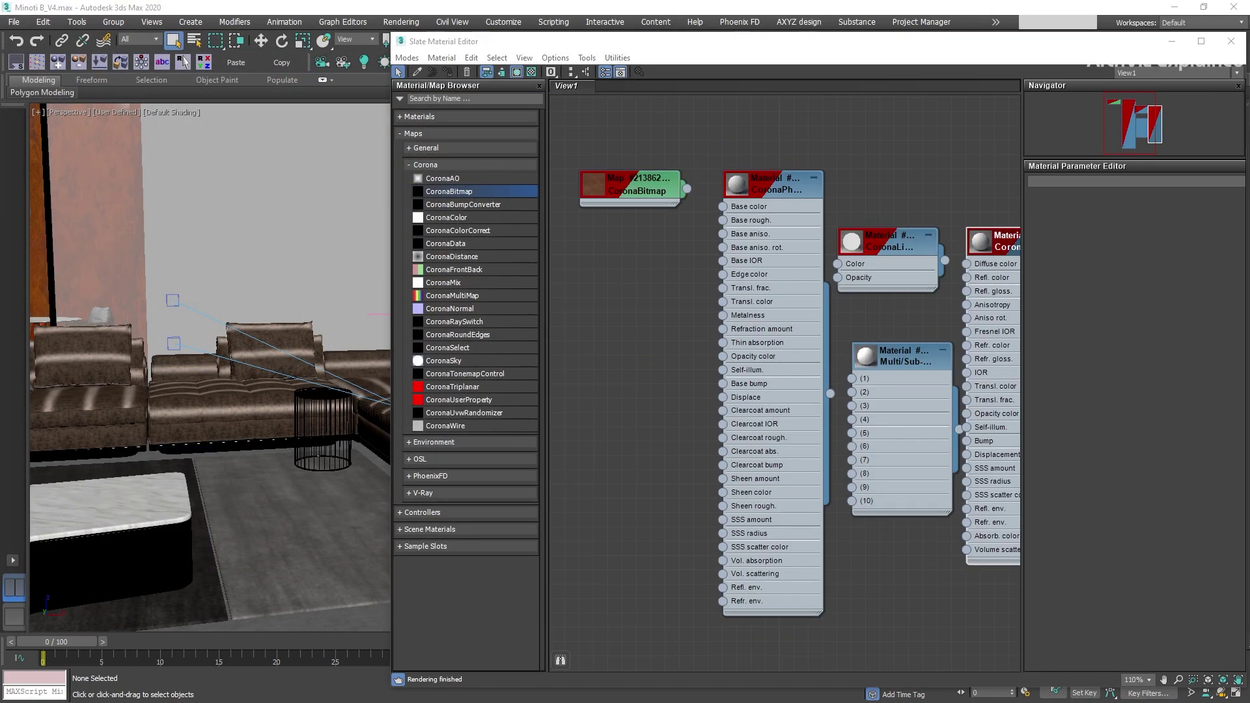
key("alt+Tab")
scroll(658, 483, "down", 3)
left_click(405, 570)
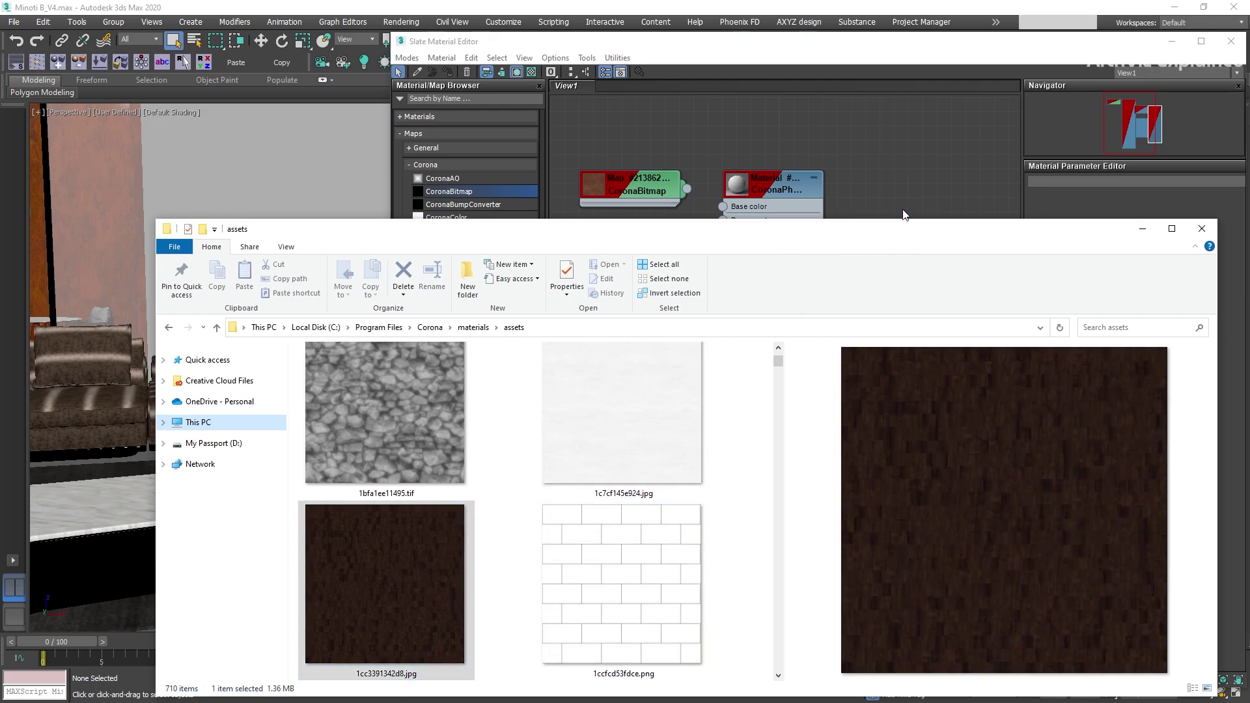
left_click_drag(904, 215, 919, 179)
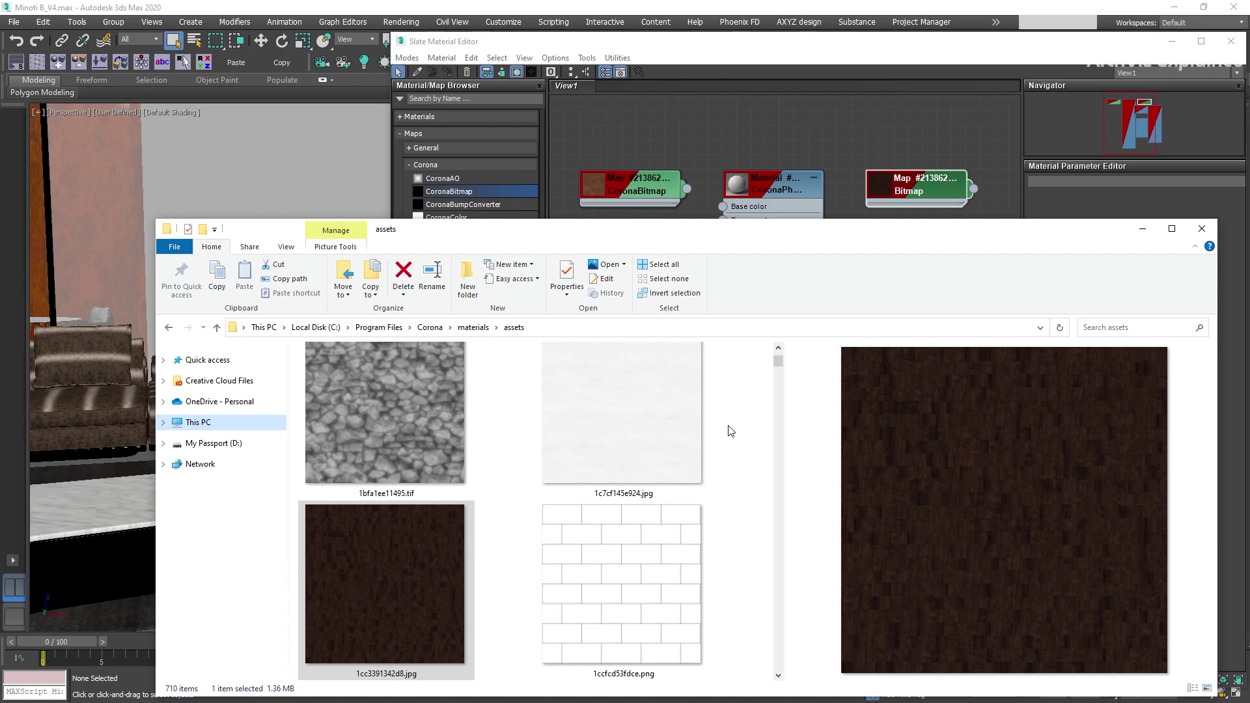
left_click_drag(659, 519, 881, 131)
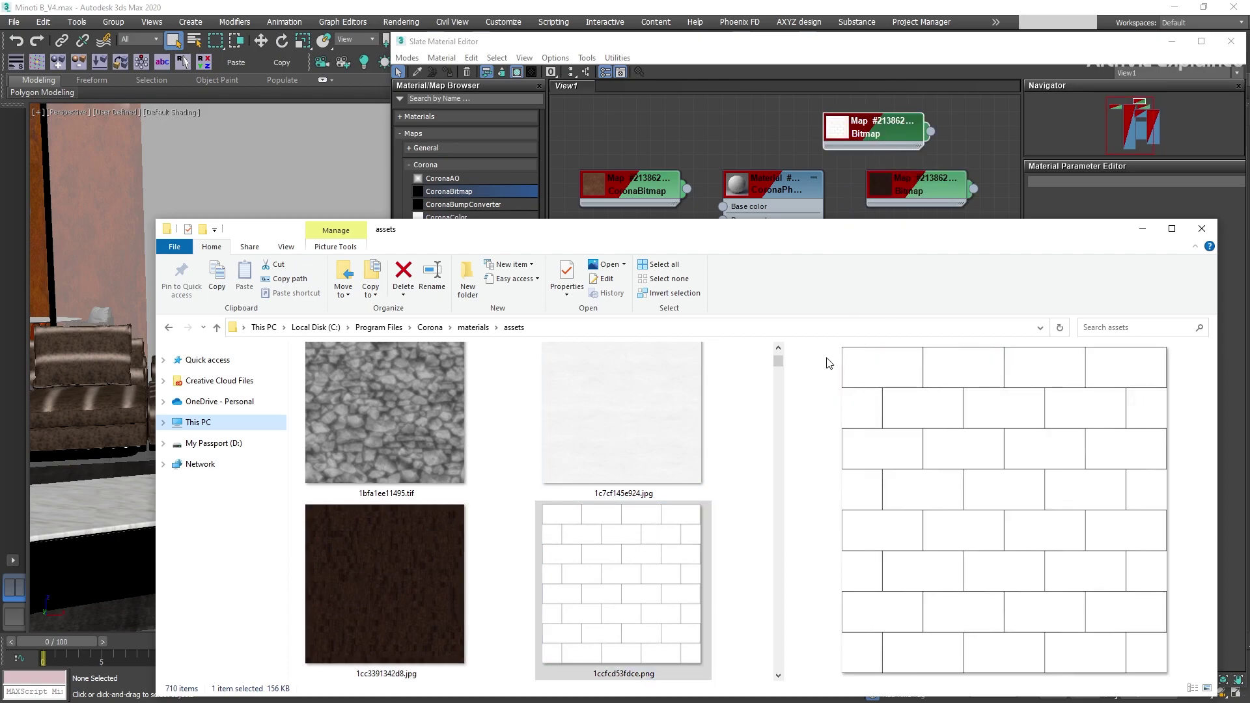
left_click_drag(597, 437, 749, 131)
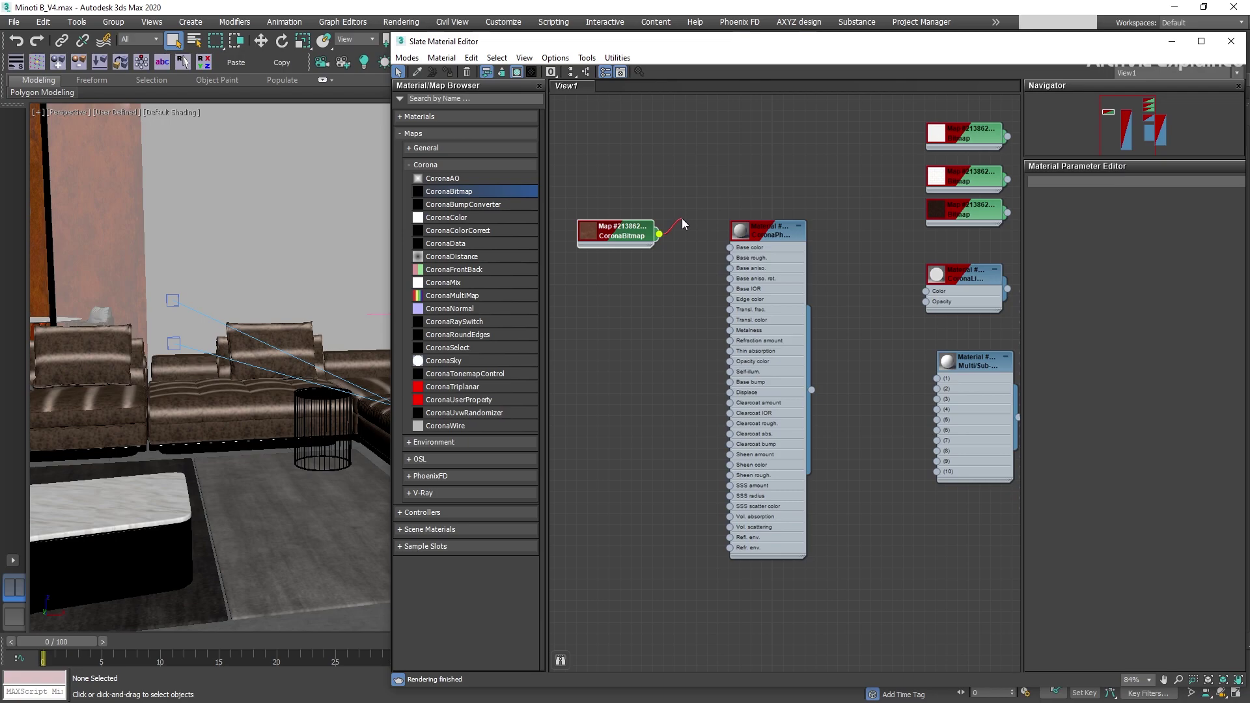
Step: Wire the CoronaBitmap output into the CoronaPhysicalMtl's Base color input
left_click_drag(728, 251, 729, 247)
left_click_drag(700, 280, 815, 392)
left_click_drag(1008, 179, 729, 249)
Step: Show the material's parameters, then the CoronaBitmap settings: 32571aa2ae95.jpg at 4096 × 4096
left_click(758, 239)
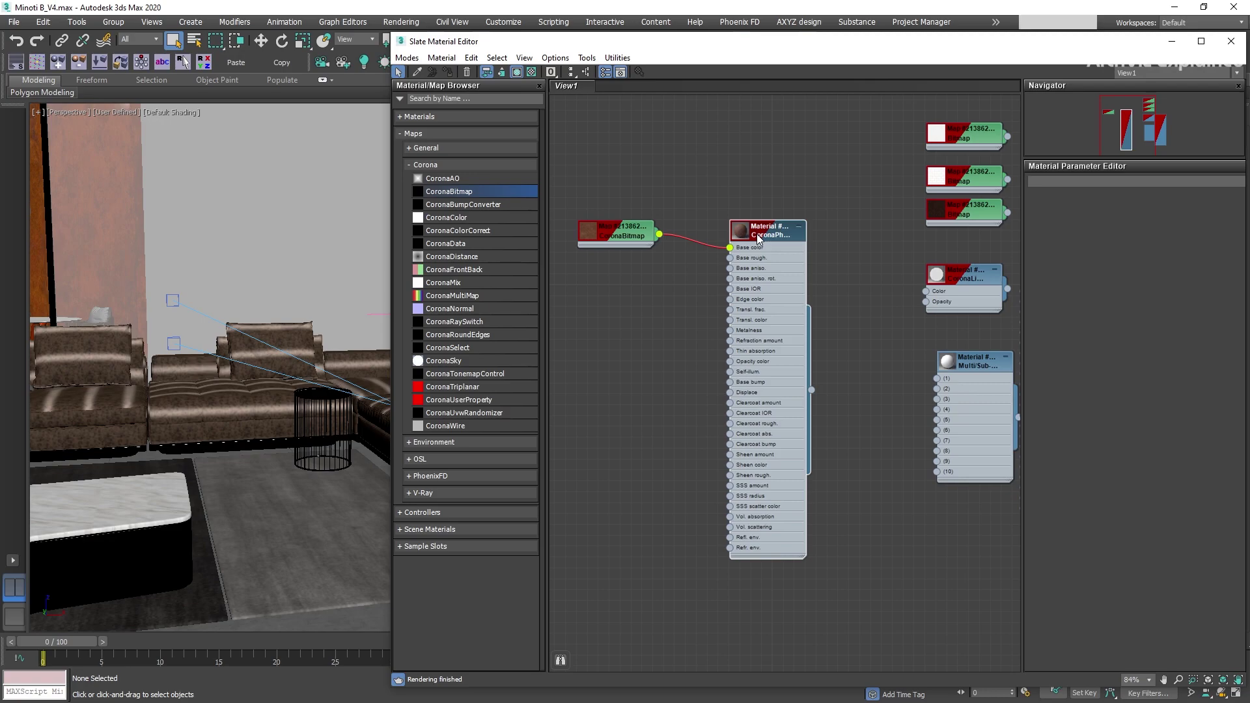
double_click(758, 236)
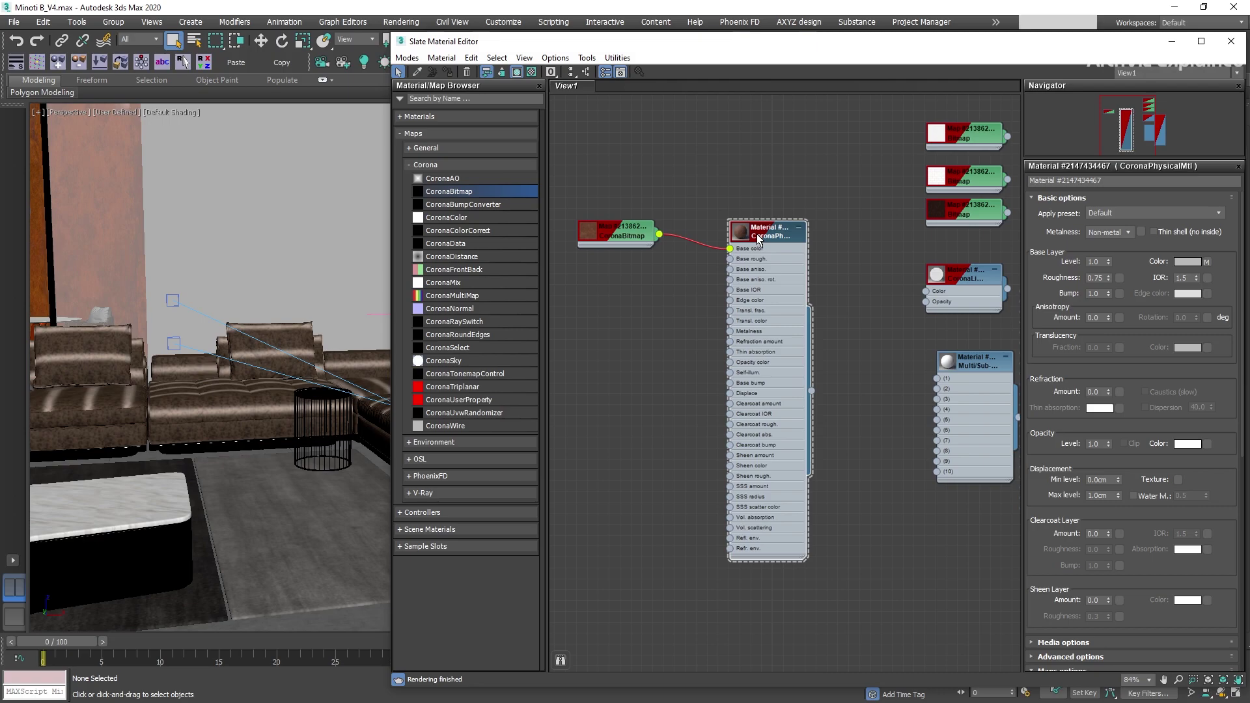
double_click(626, 232)
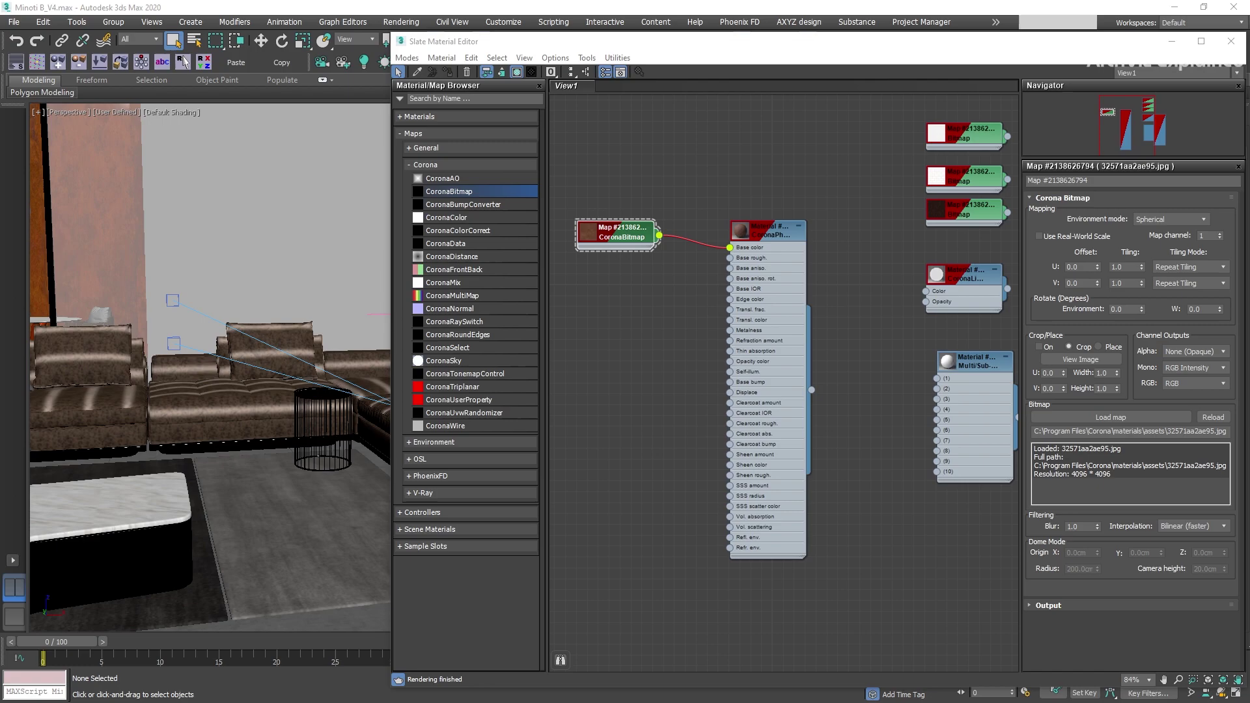
Step: Rename the CoronaPhysicalMtl to 'leather'
left_click(754, 235)
double_click(754, 234)
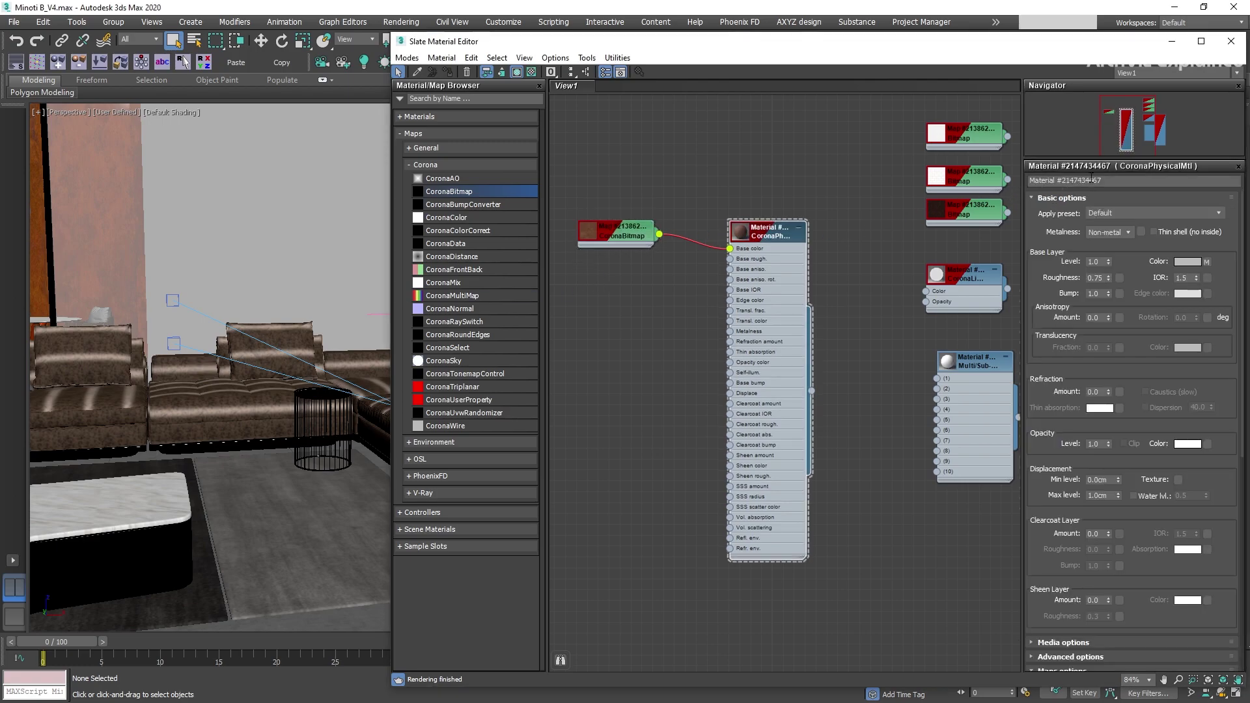
type("leather")
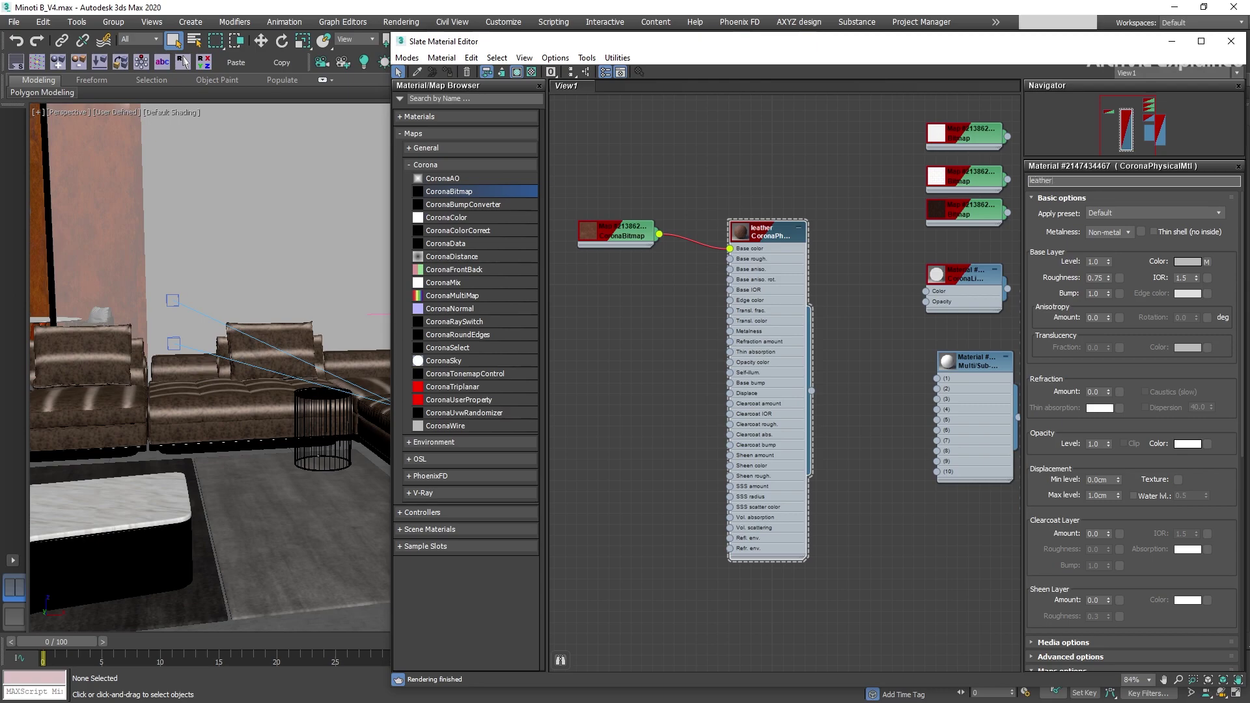
key("Return")
Step: Lower the base layer roughness from 0.75 to 0.5
double_click(1098, 278)
type("0.5")
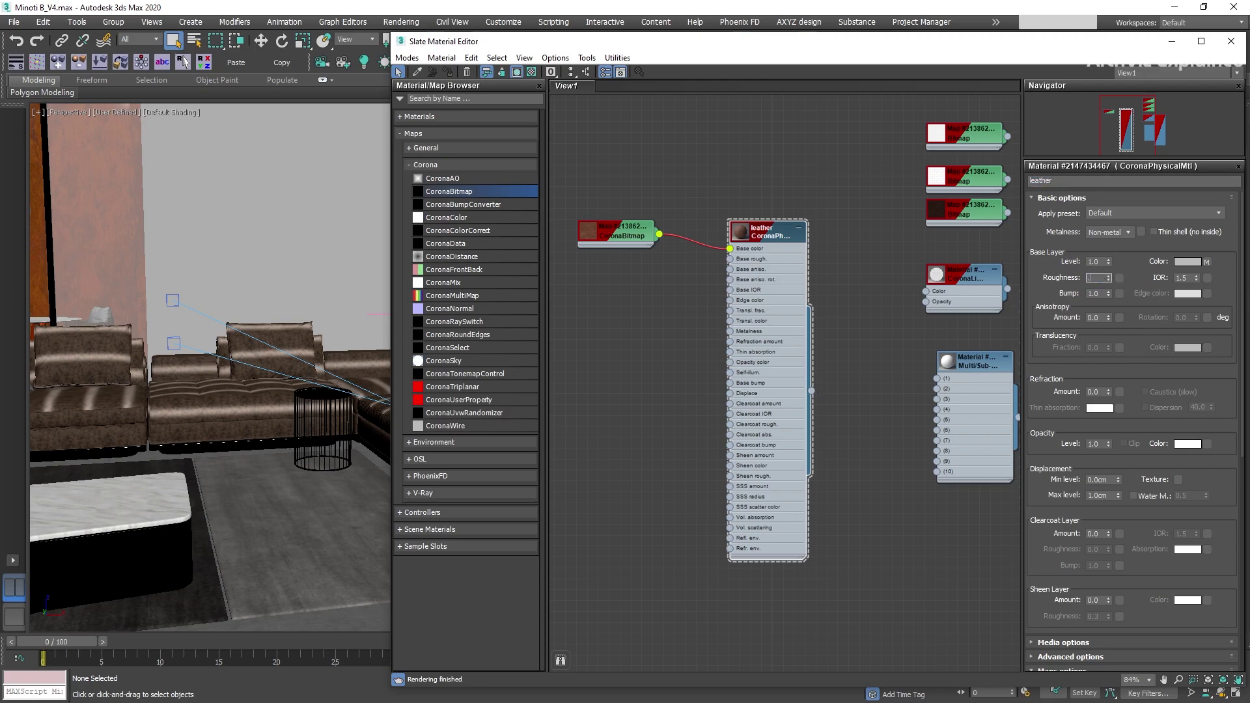
key("Return")
scroll(748, 235, "up", 4)
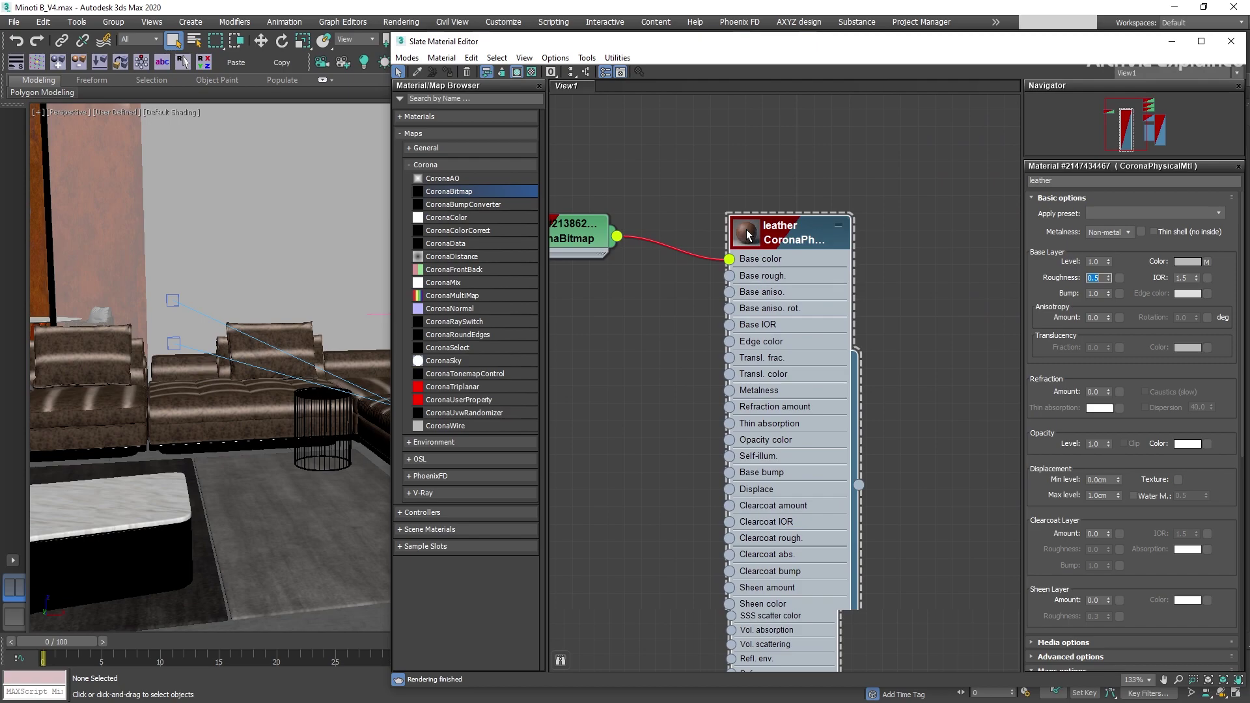
Step: Drop the leather node's output onto the sofa seat in the viewport to assign it
middle_click_drag(860, 486, 908, 409)
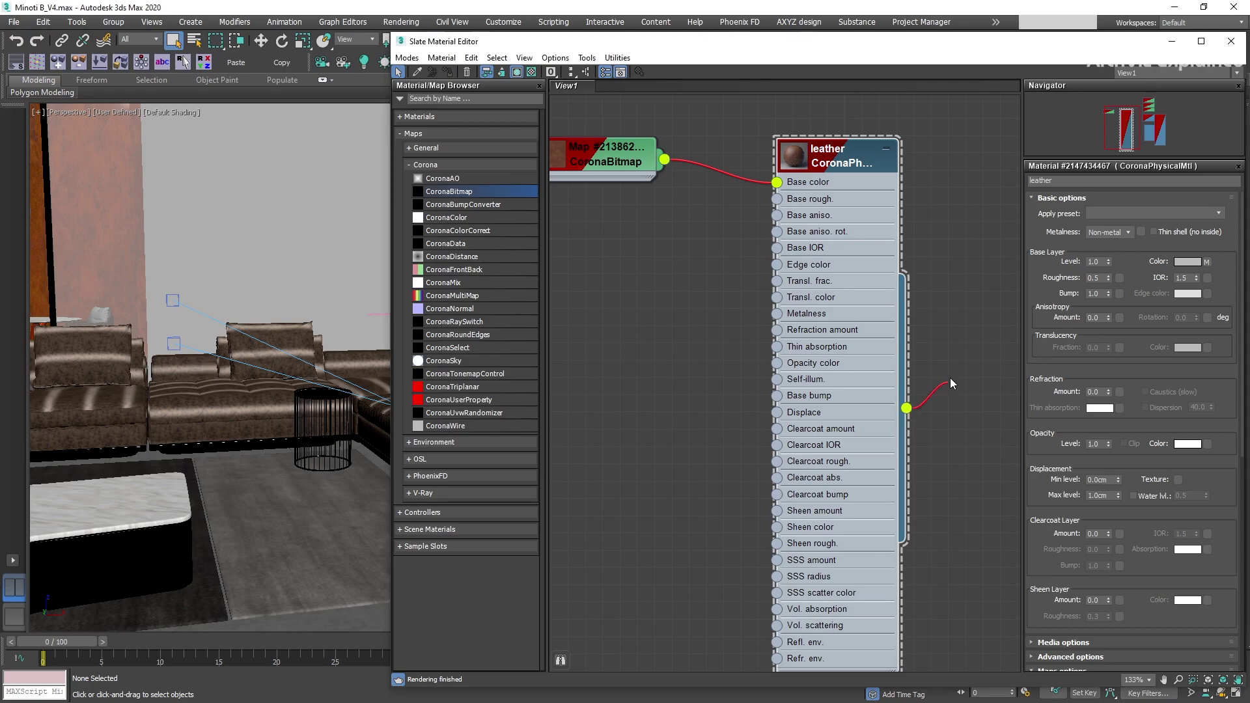
left_click_drag(951, 383, 185, 398)
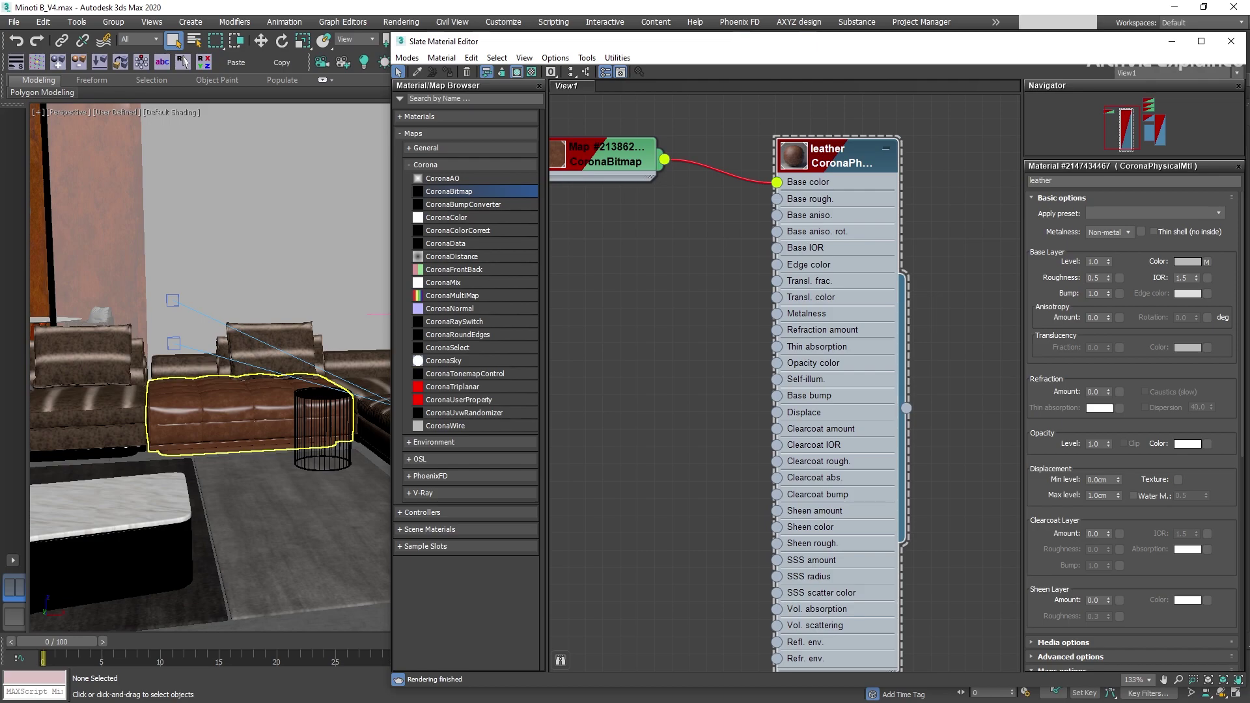
Step: Select the back cushion, sofa and armchair back cushion, then assign leather to the selection
left_click(273, 340)
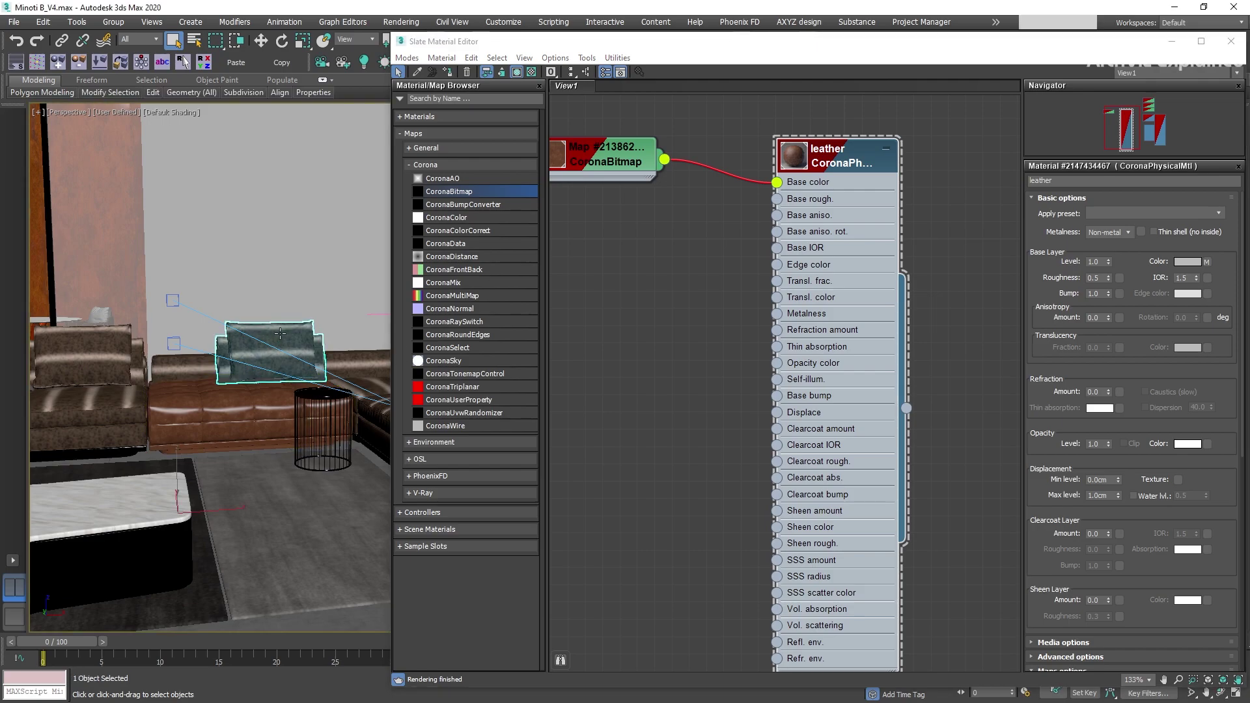
left_click(183, 364, "ctrl")
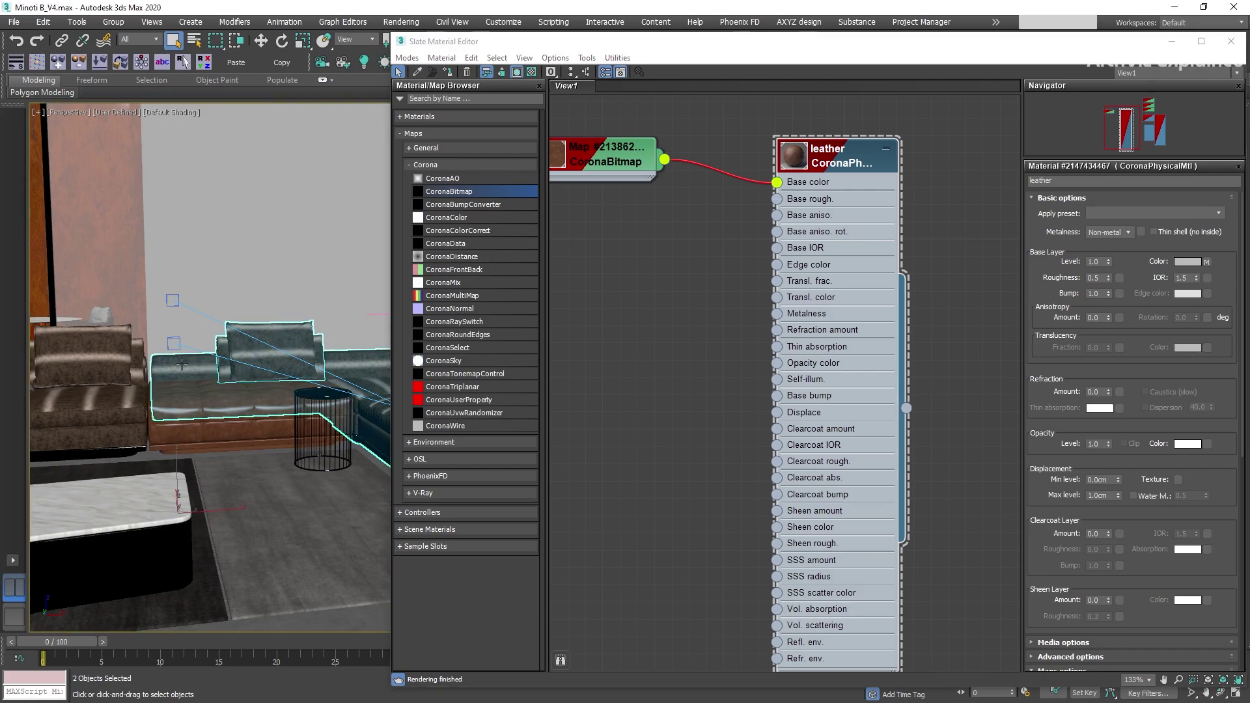
left_click(97, 366, "ctrl")
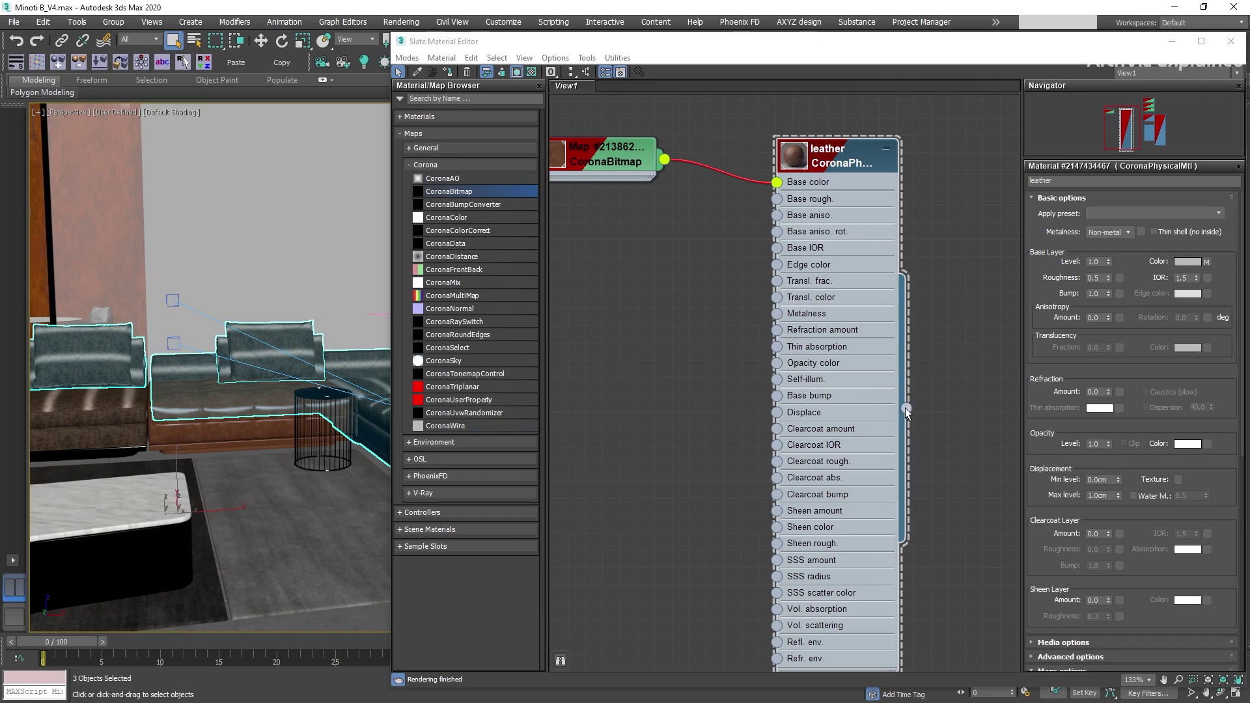
left_click_drag(904, 404, 305, 353)
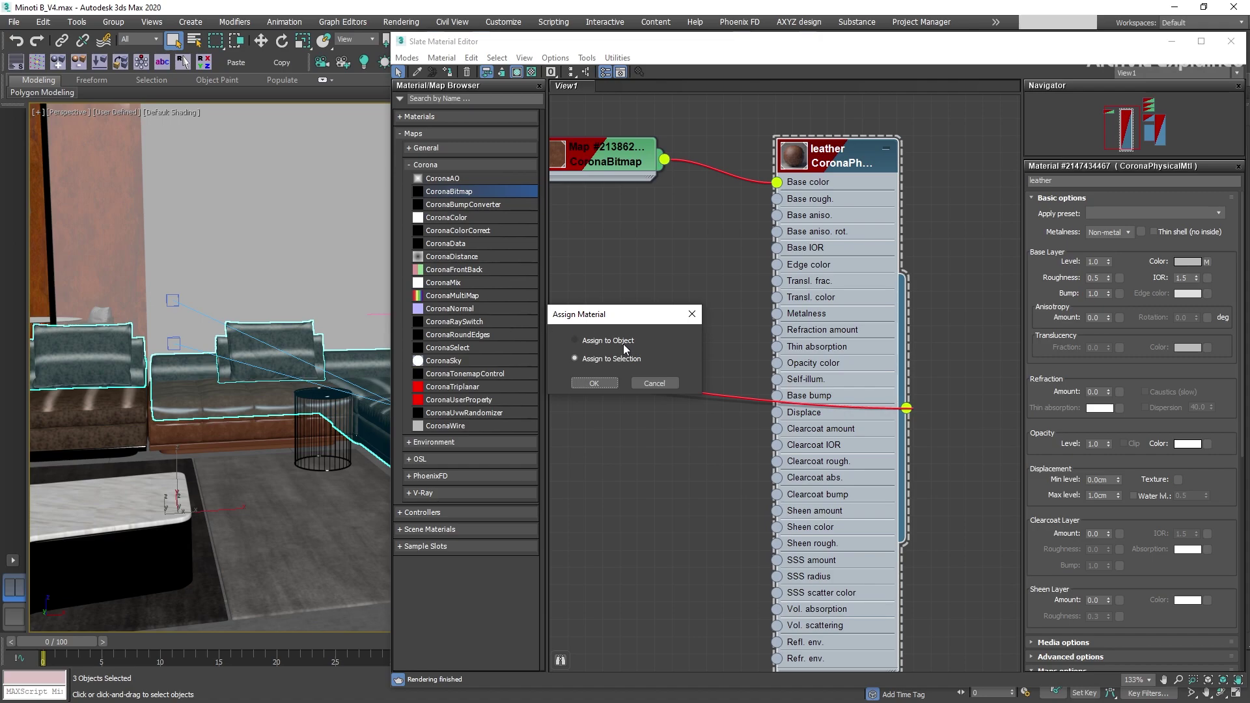
left_click(594, 384)
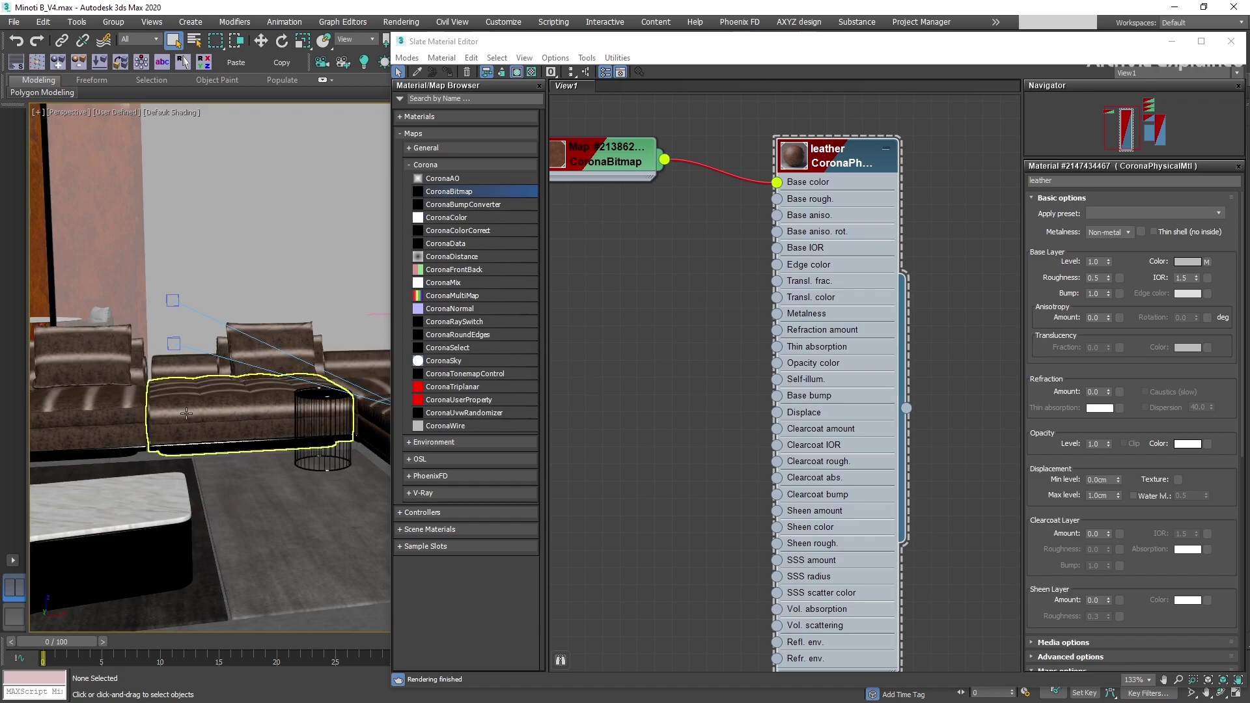
Step: Select the left section, middle sofa and back cushion, then use Assign Material to Selection with leather
left_click(112, 417)
left_click(173, 369, "ctrl")
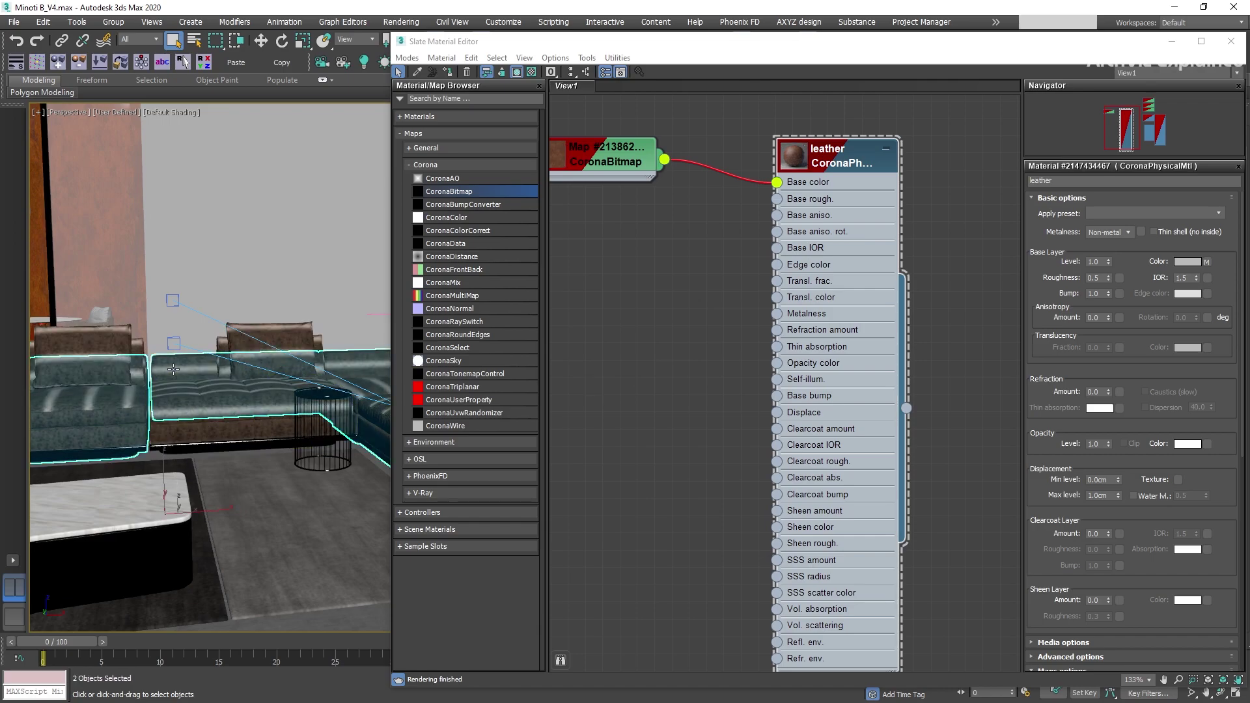
left_click(269, 345, "ctrl")
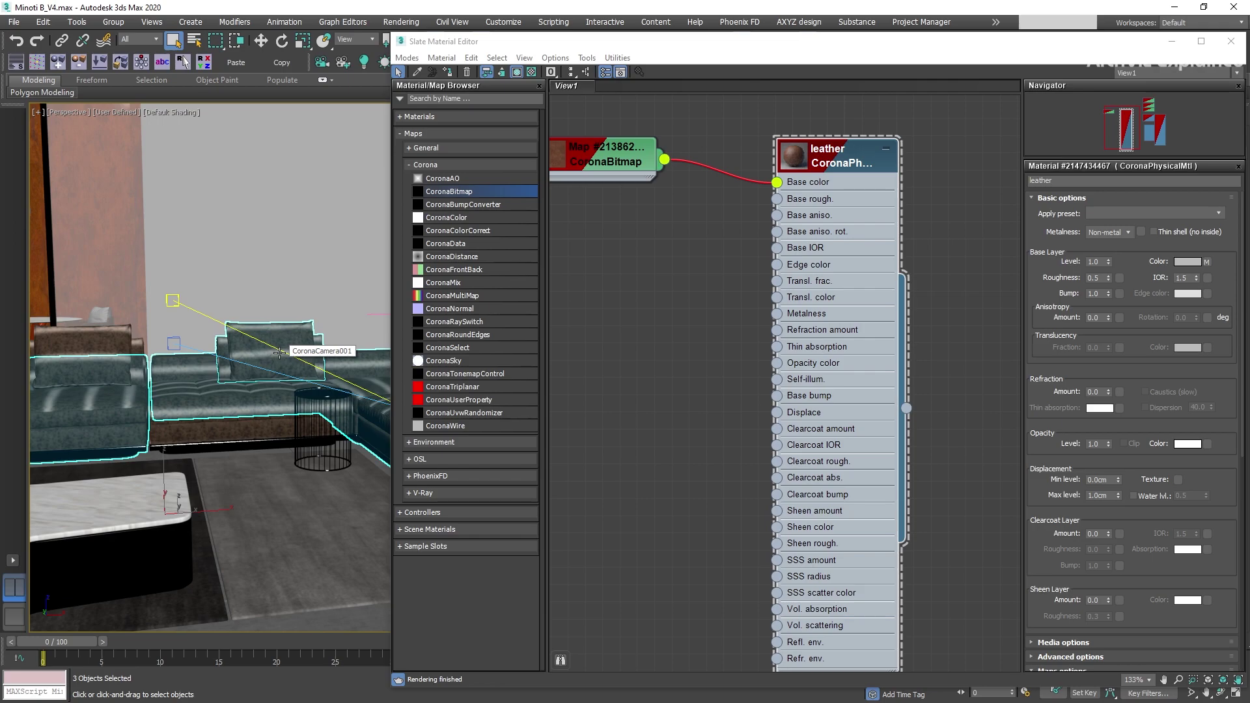
left_click(448, 72)
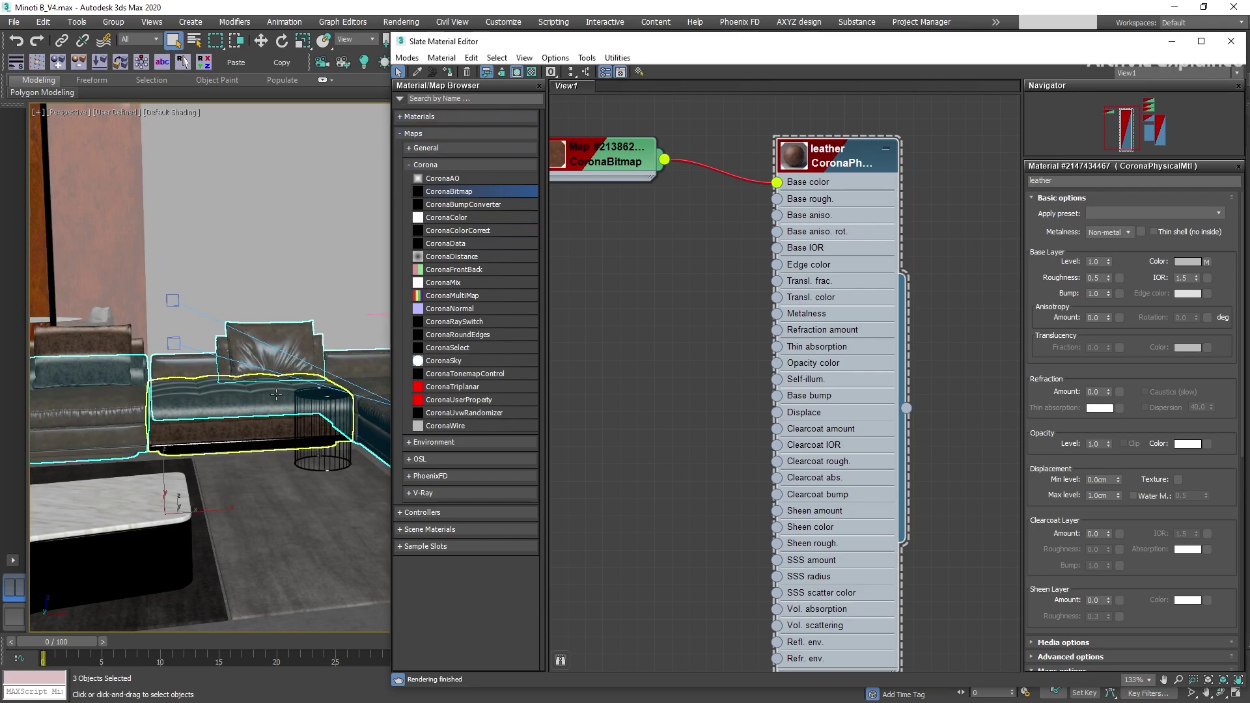
right_click(831, 167)
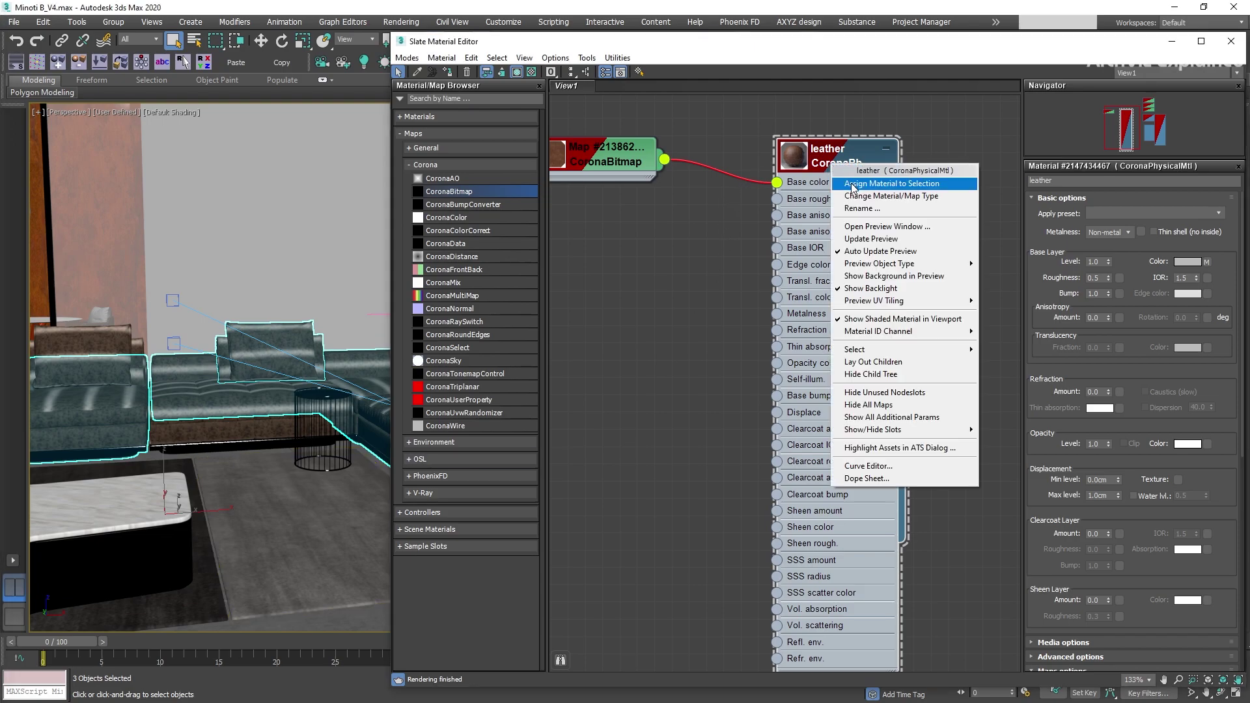
left_click(853, 185)
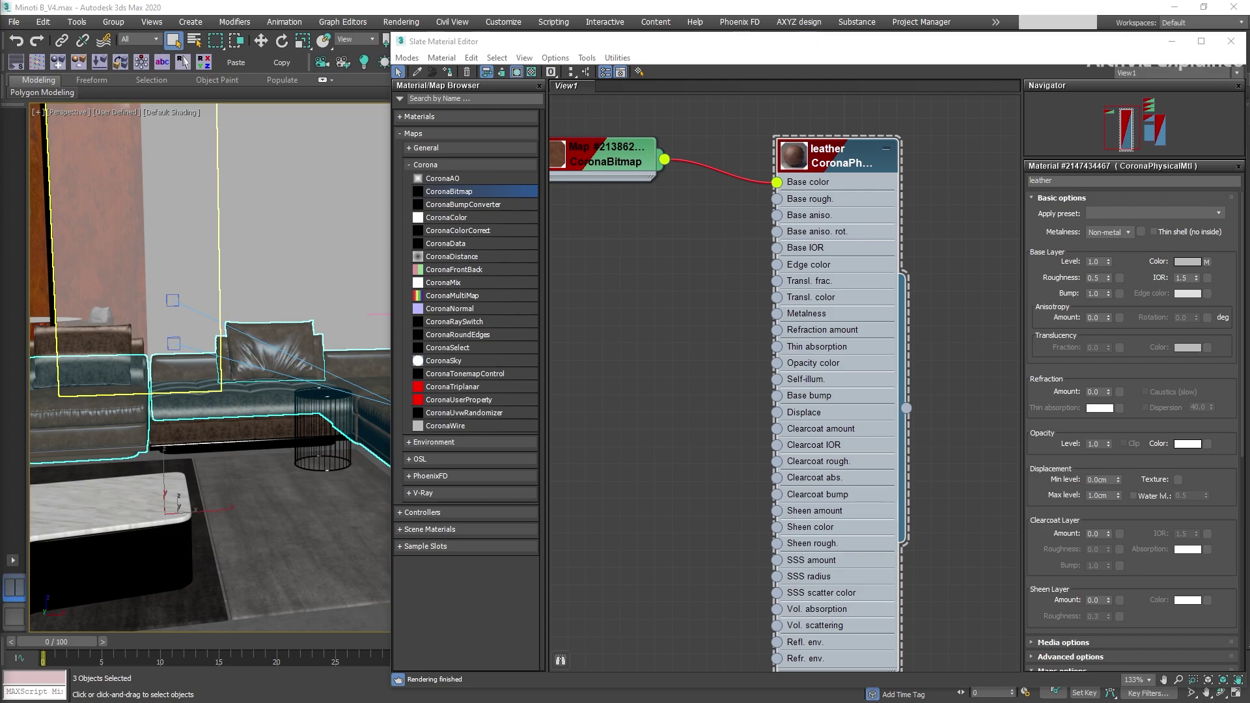
Step: Frame the table top's nodes, collapse the leather node to its header, and select all nodes
left_click(705, 361)
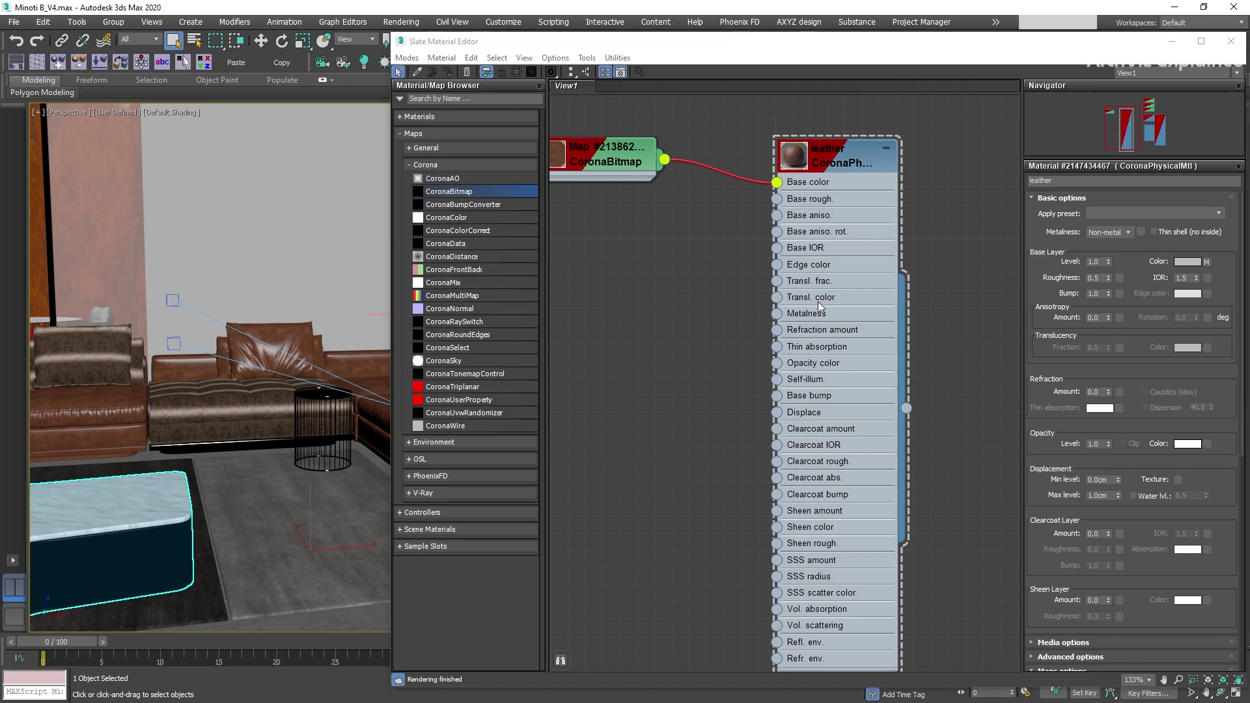
key("z")
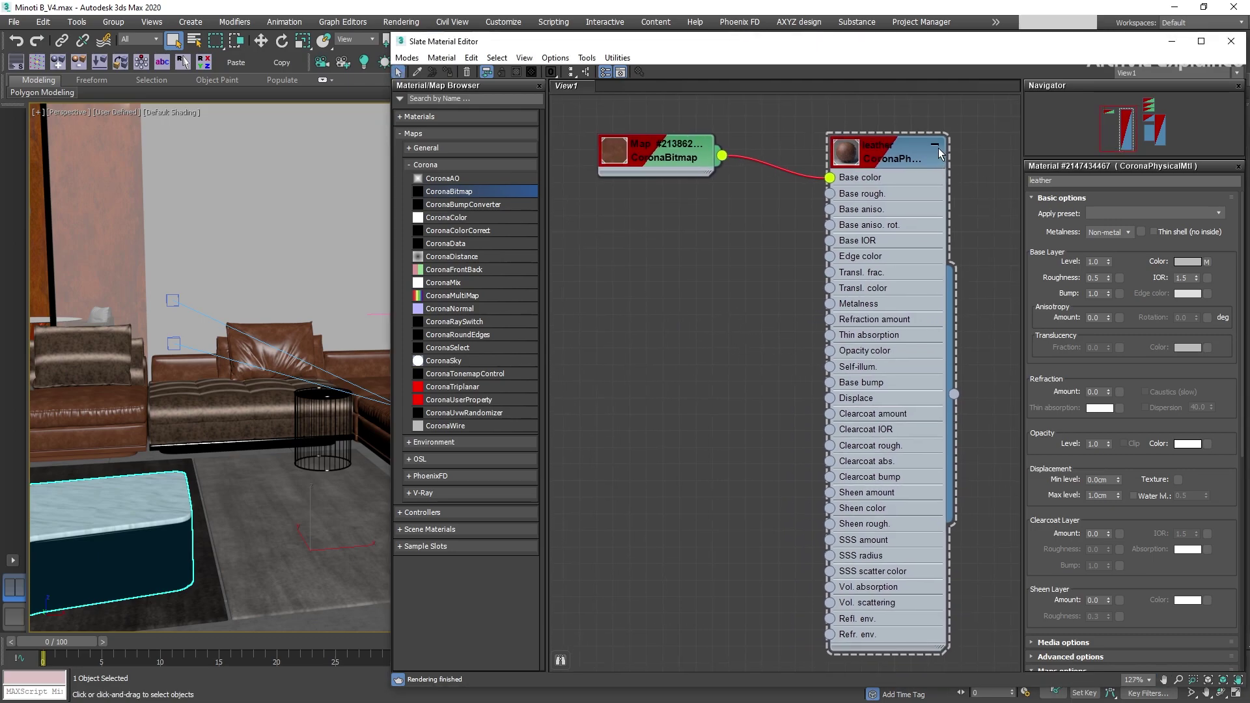
left_click(936, 147)
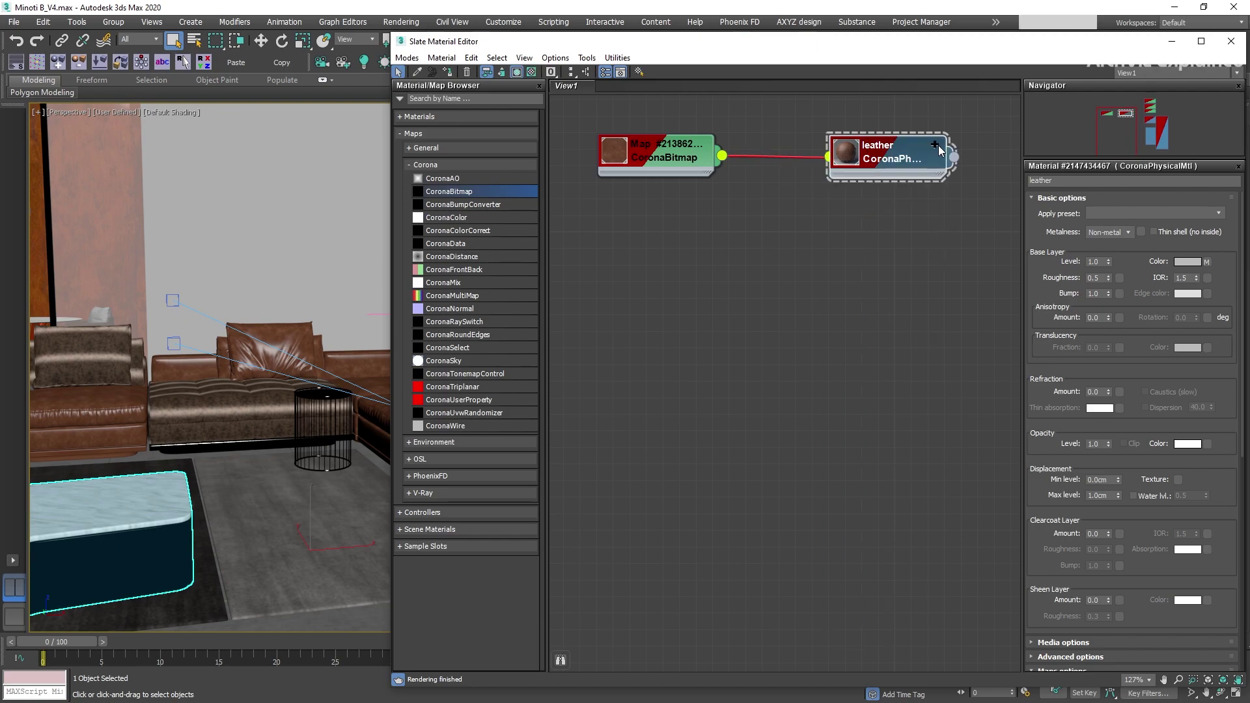
scroll(939, 149, "down", 6)
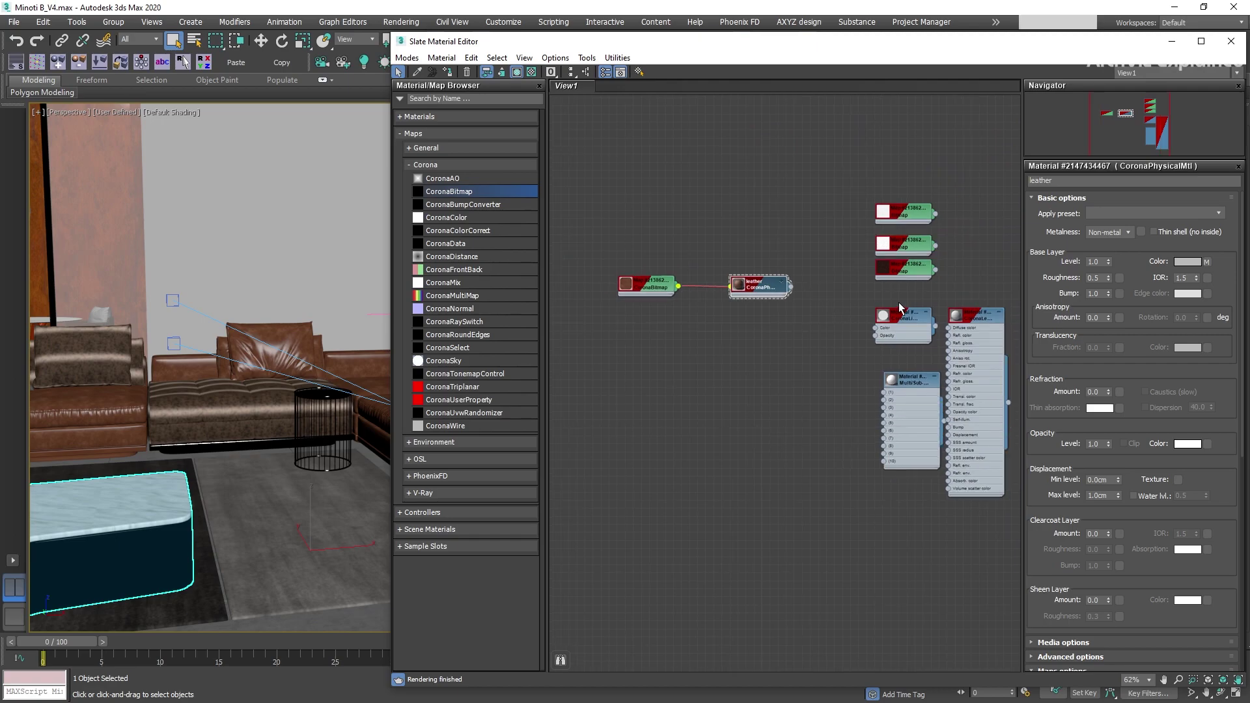
left_click_drag(1012, 156, 614, 506)
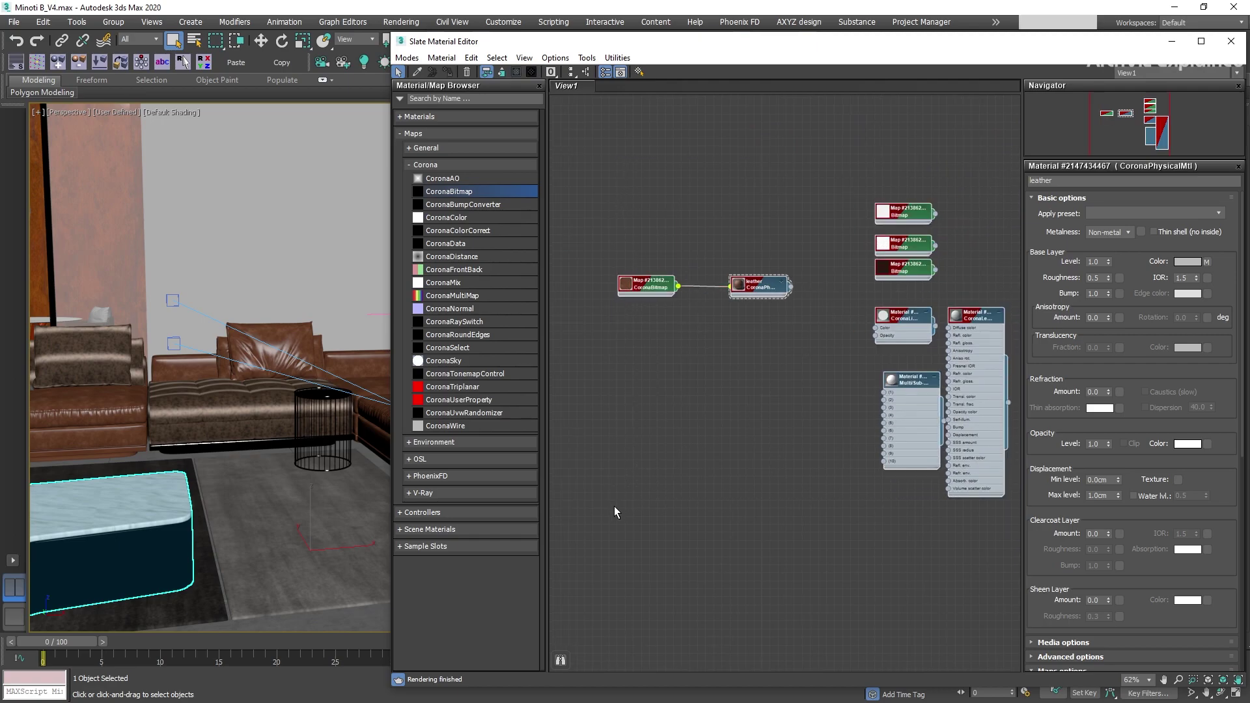
left_click(525, 57)
Step: Collapse and re-expand the selected nodes' slots, then auto-lay out the graph vertically
left_click(536, 230)
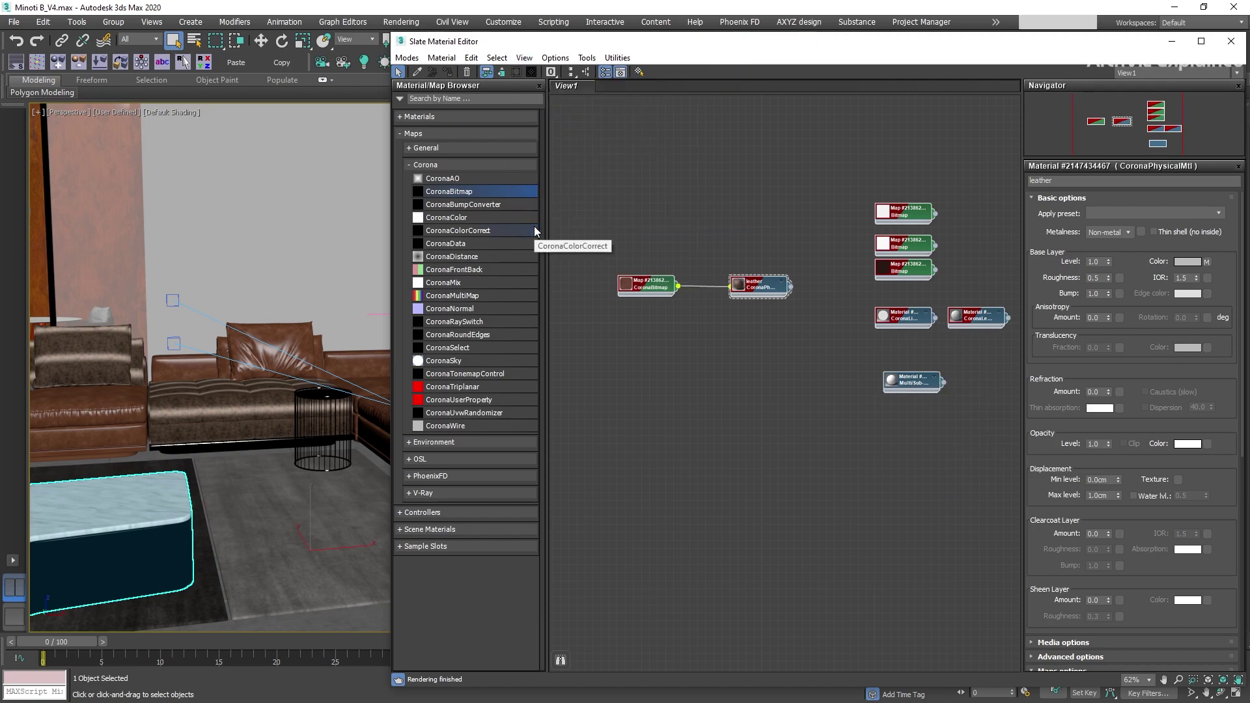
left_click(524, 58)
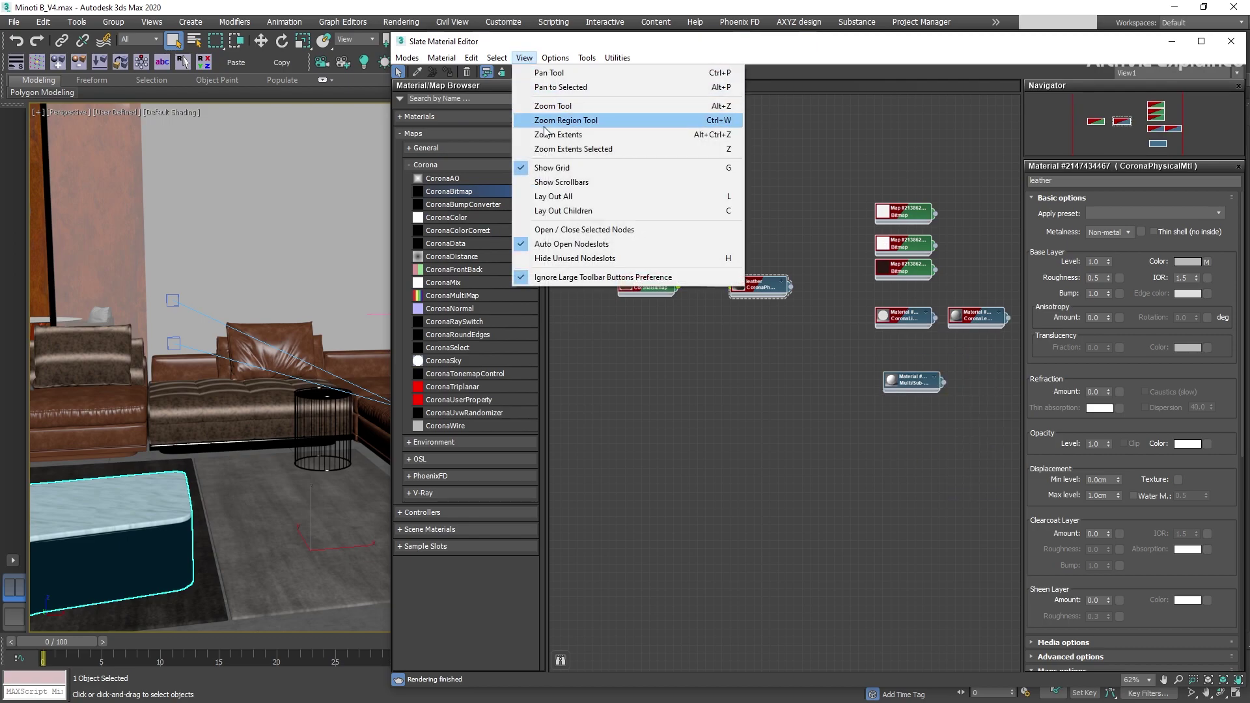
left_click(552, 232)
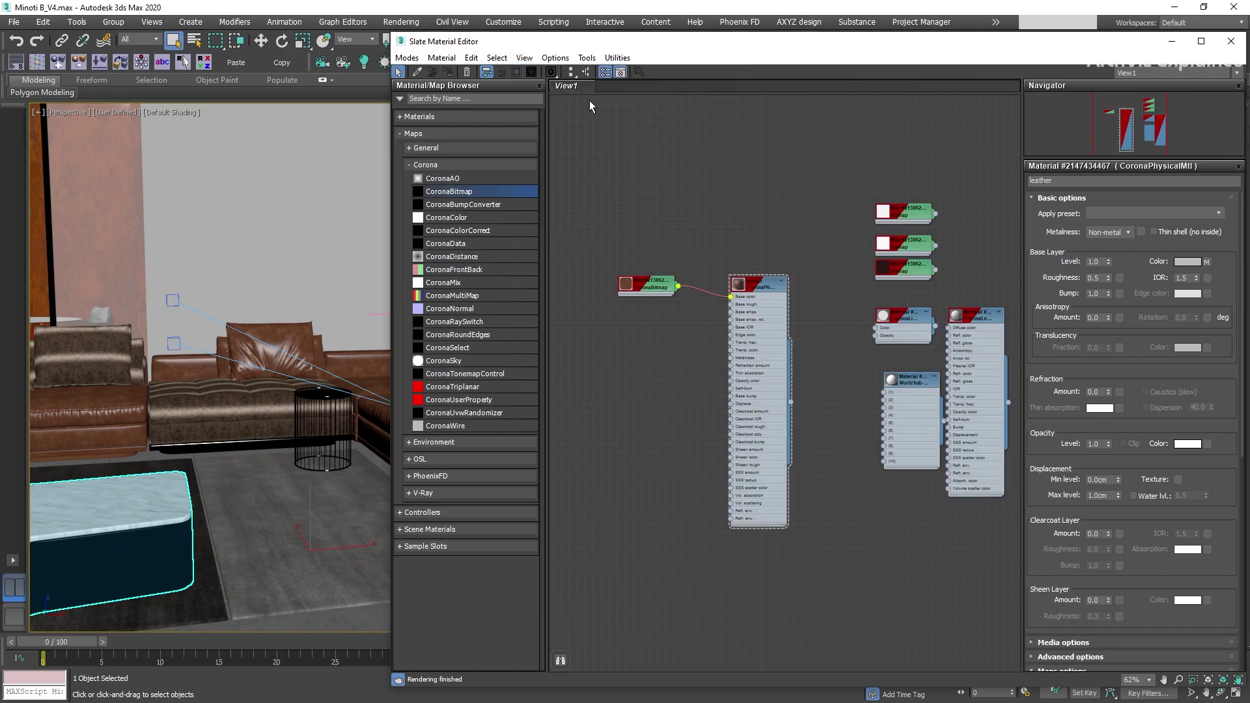
left_click(571, 72)
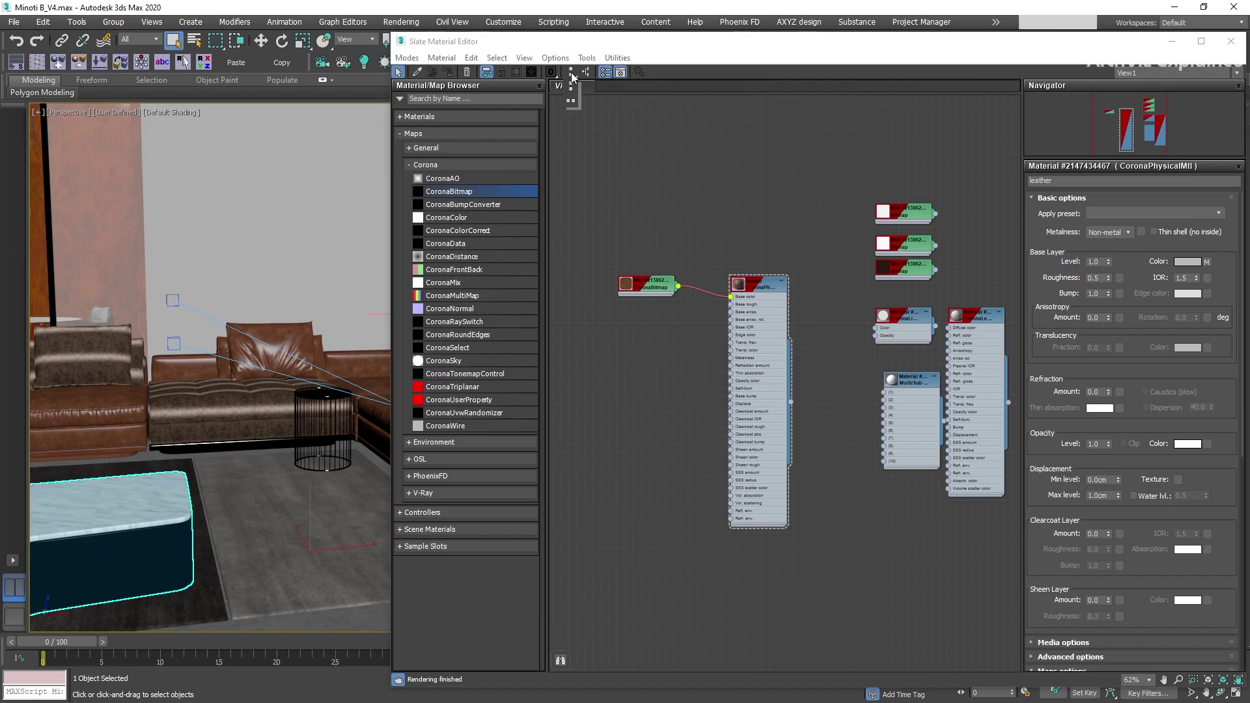
left_click_drag(571, 76, 570, 94)
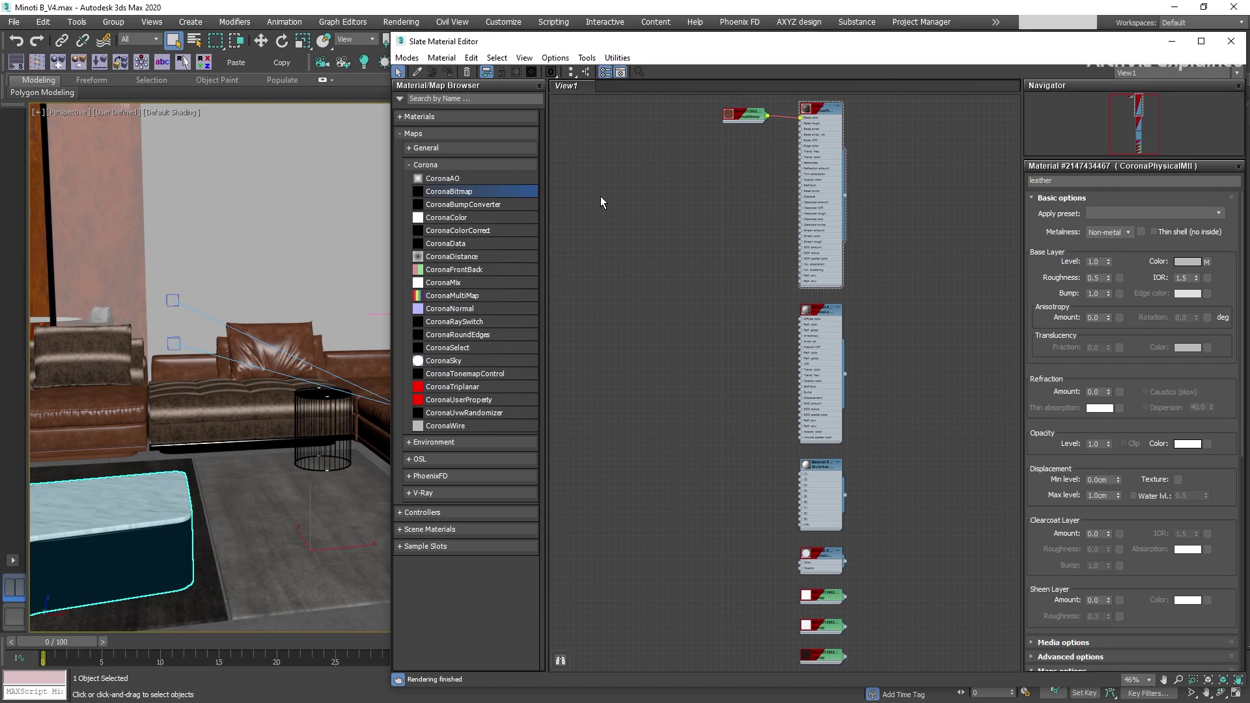
Step: Enlarge the preview swatches on the leather and CoronaBitmap nodes
scroll(808, 123, "up", 5)
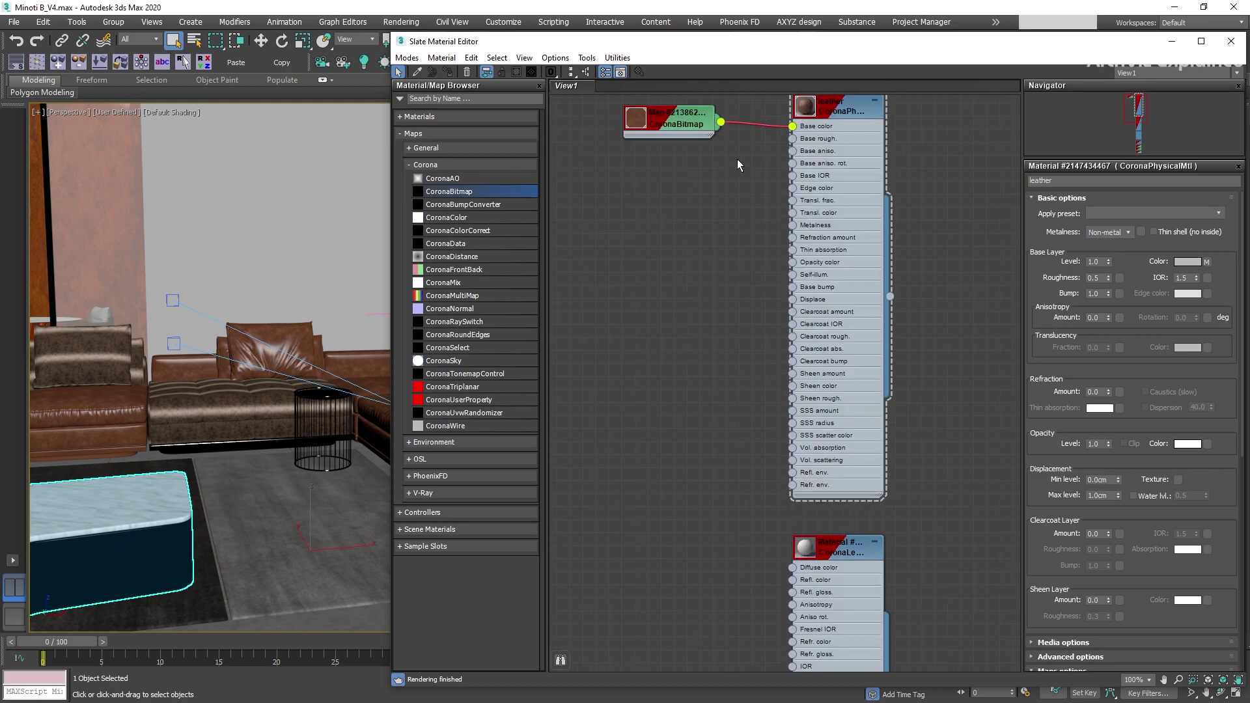
middle_click_drag(740, 164, 714, 239)
double_click(779, 183)
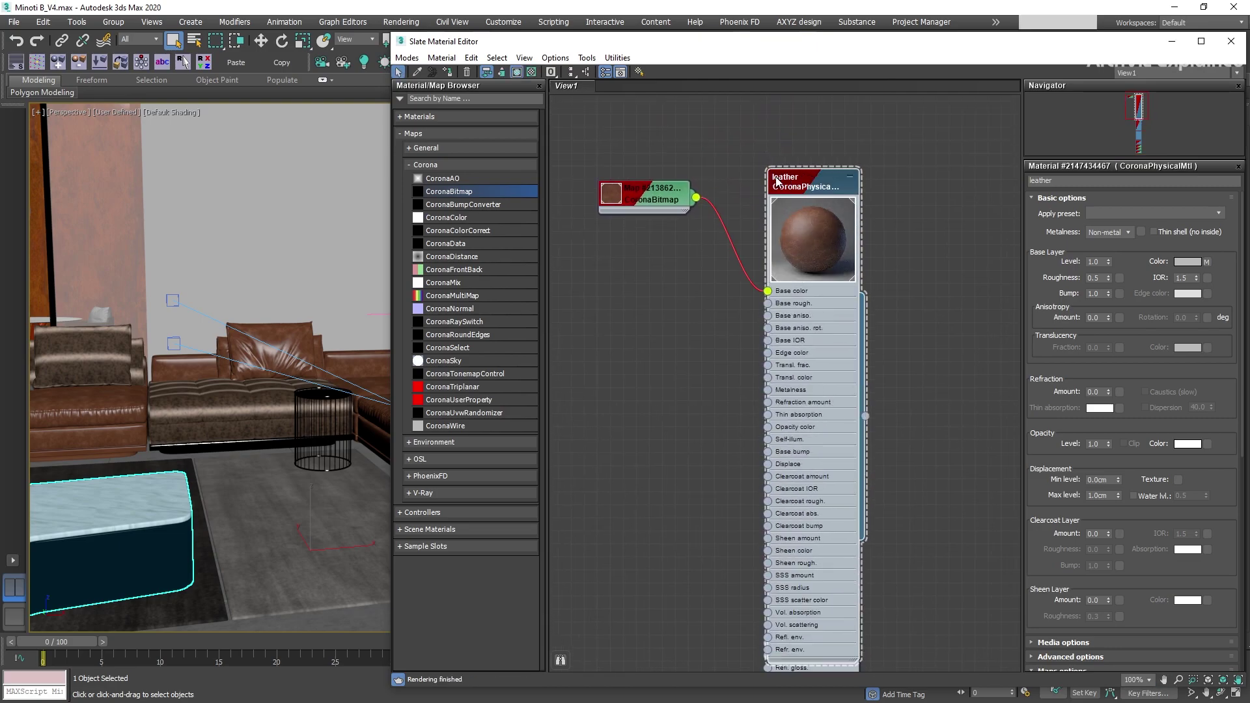
double_click(610, 201)
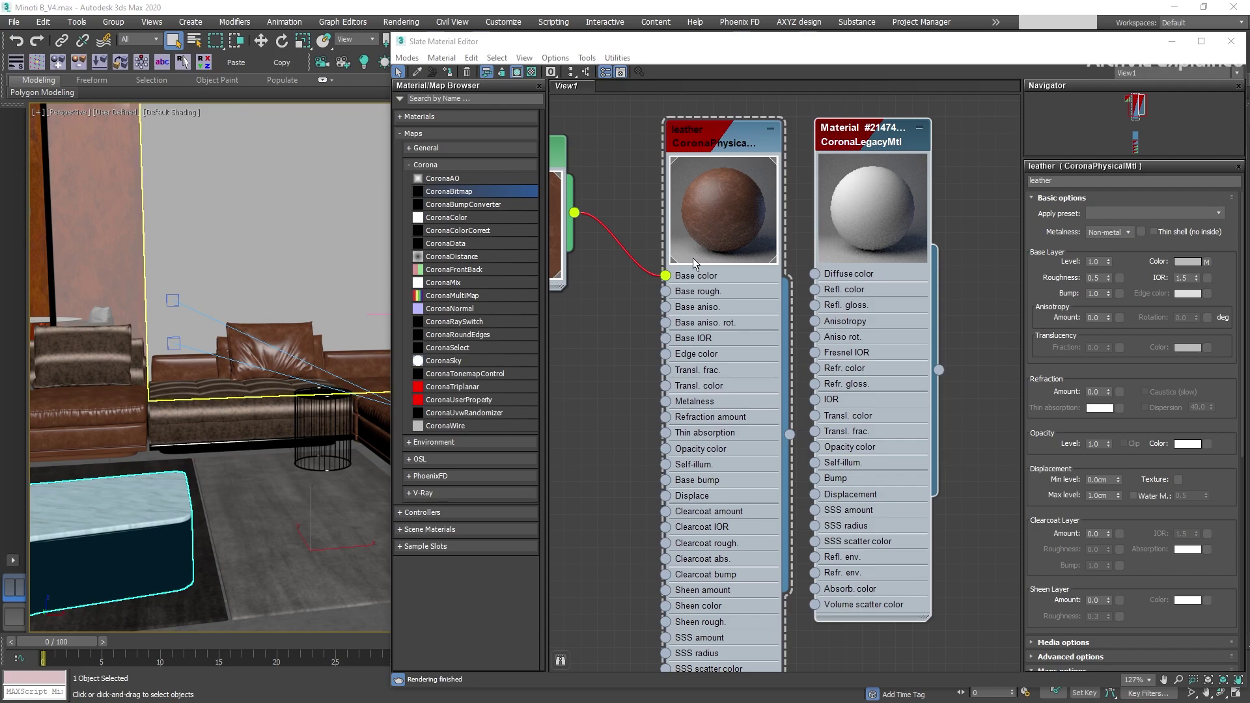
Step: Delete the leather node, then undo to restore it wired to the bitmap
scroll(697, 254, "down", 2)
left_click_drag(719, 112, 626, 296)
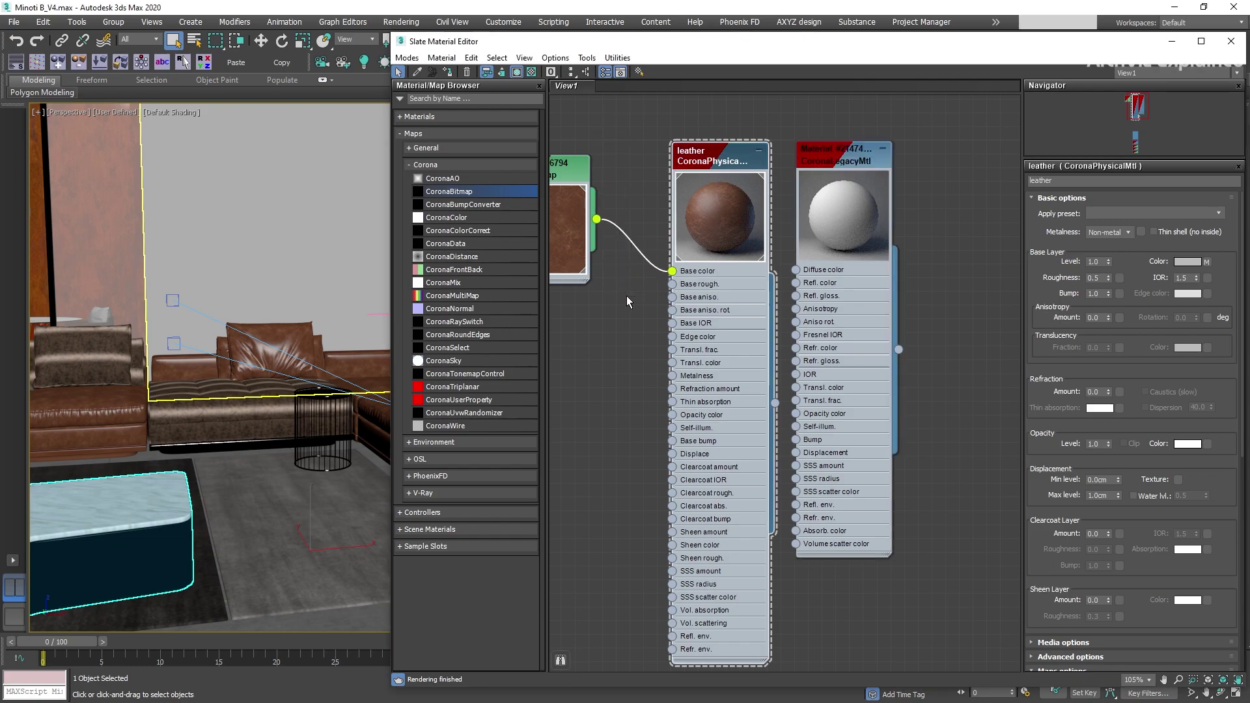
key("Delete")
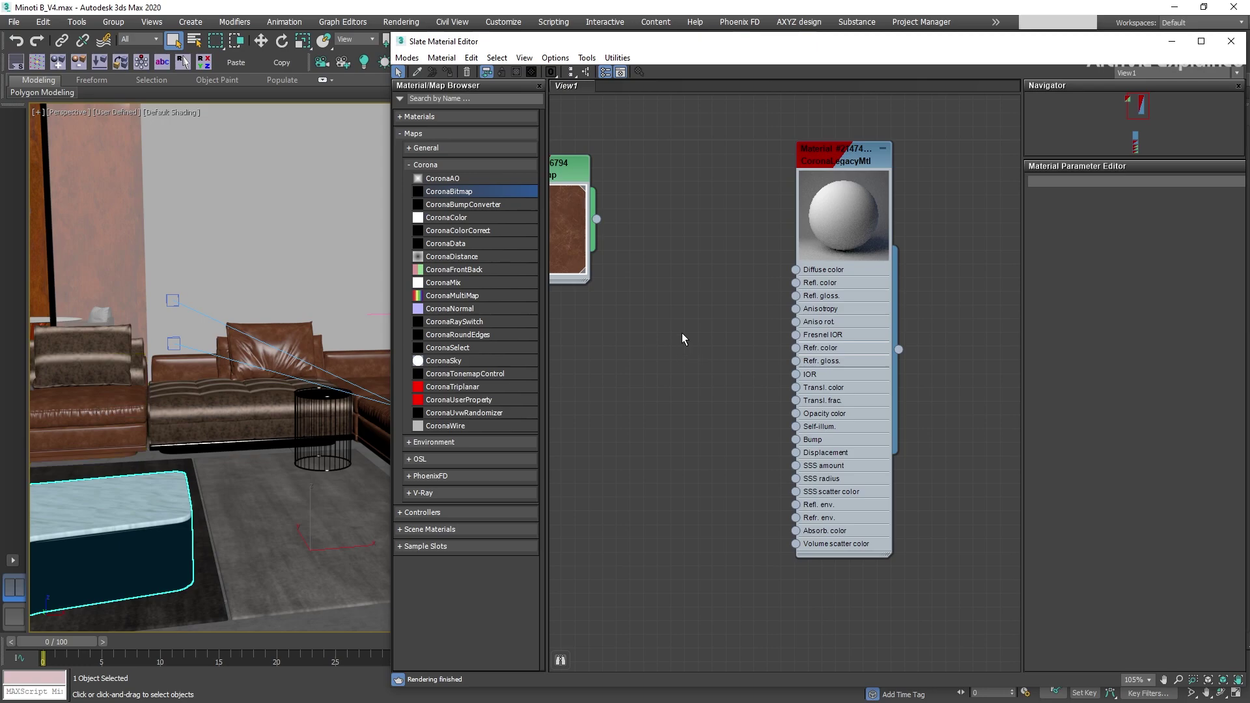
key("ctrl+z")
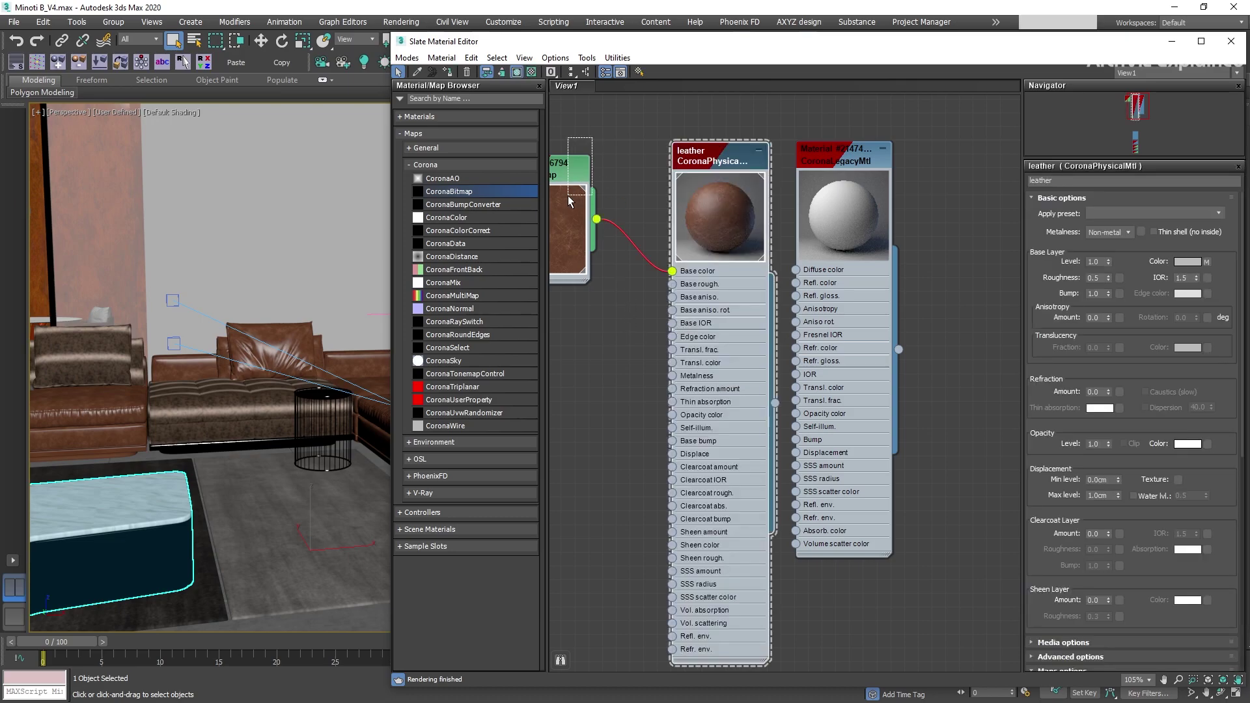
Step: Delete and restore the bitmap node, then delete the old CoronaLegacyMtl node
key("Delete")
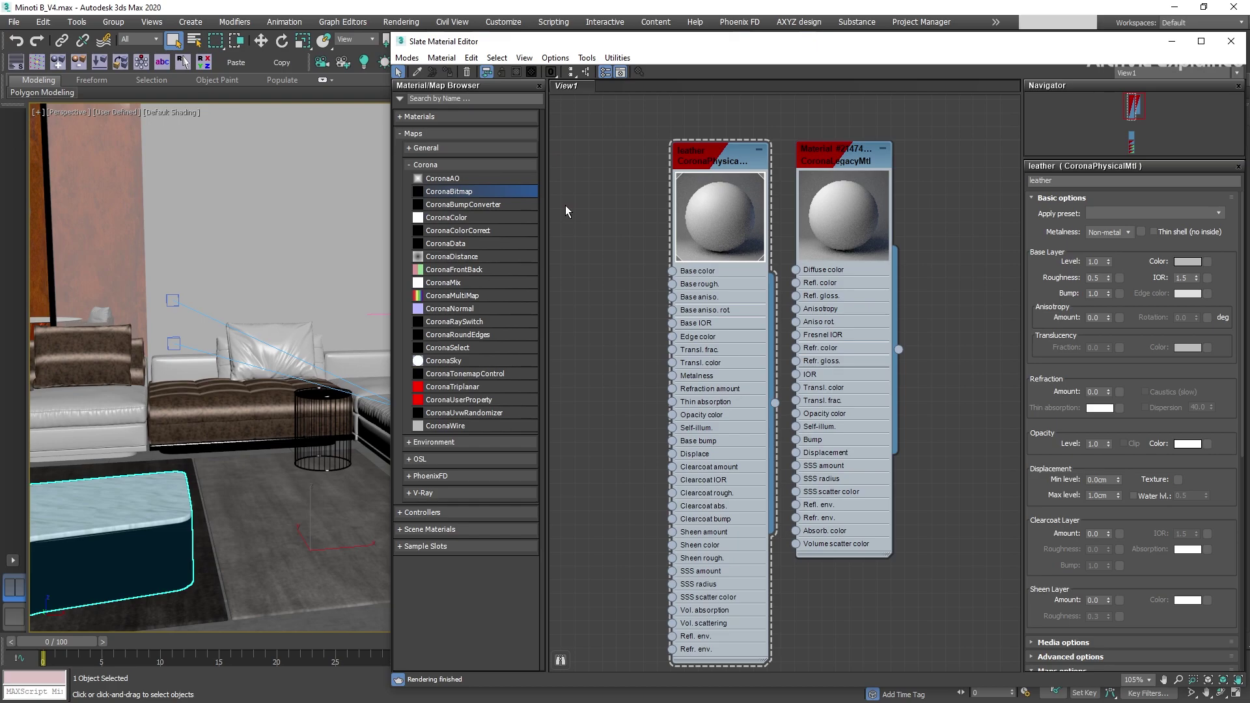
key("ctrl+z")
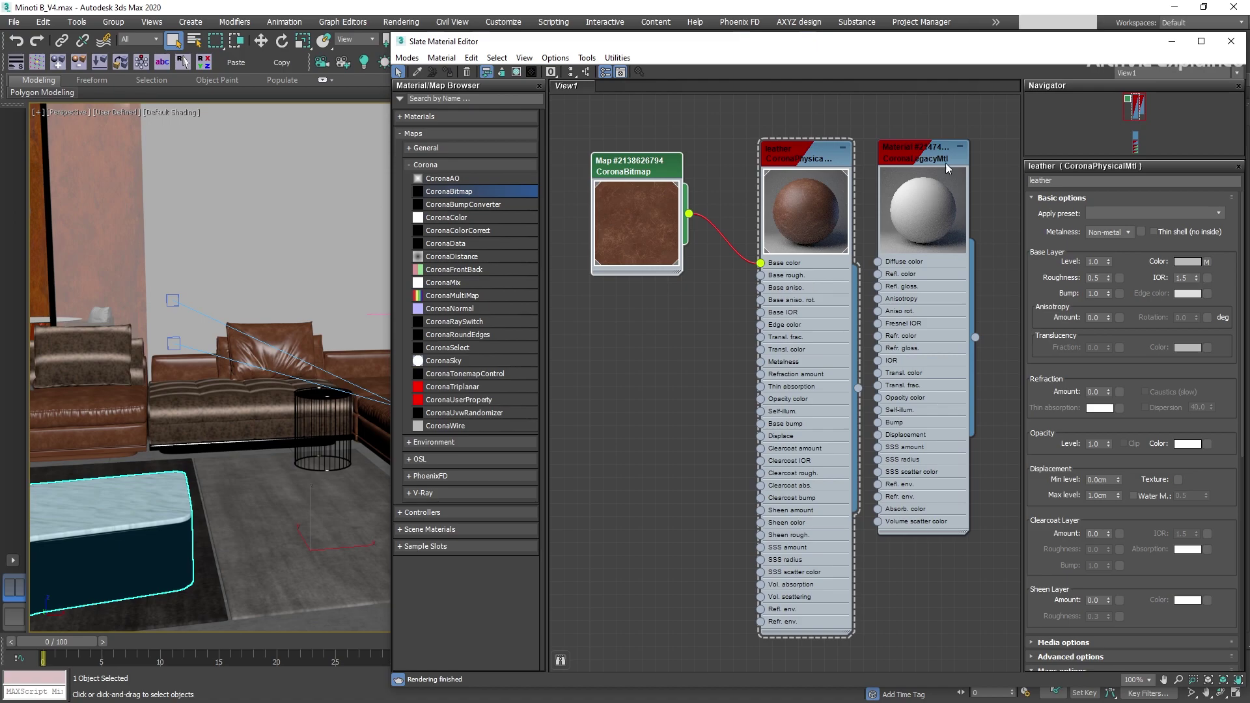
left_click(913, 216)
key("Delete")
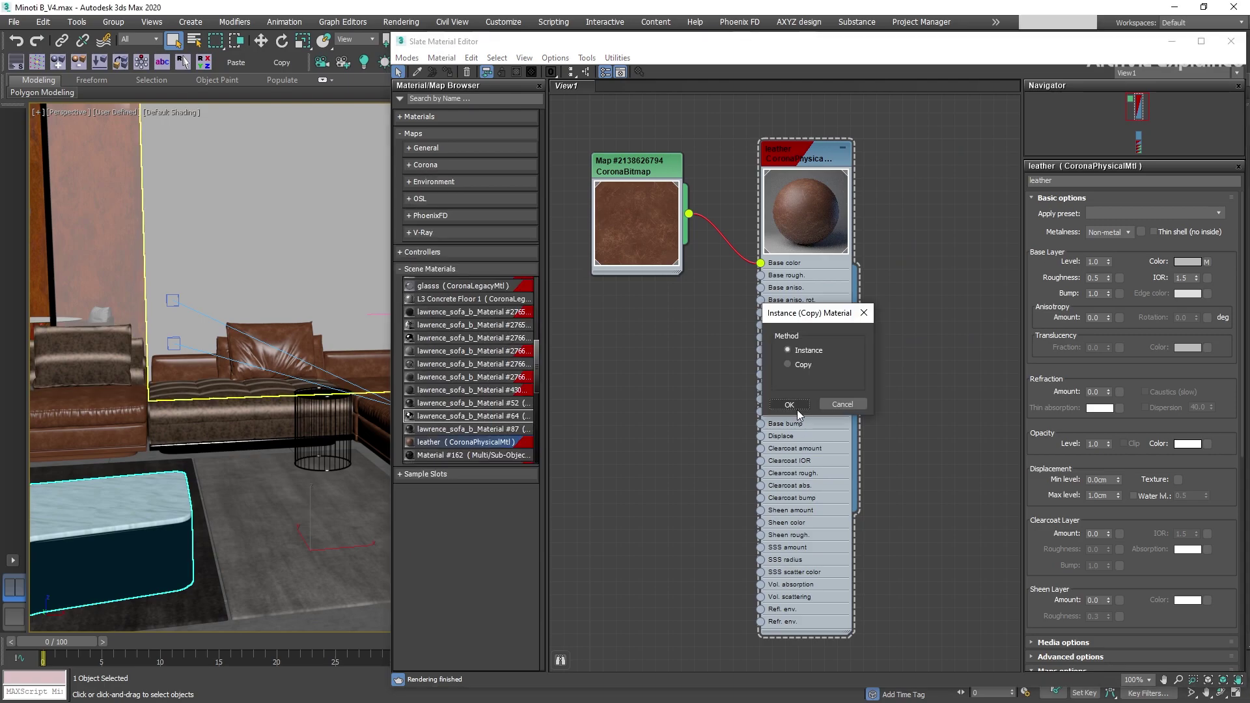
Step: Show Scene Materials and delete the leather and bitmap nodes from View1
left_click(797, 409)
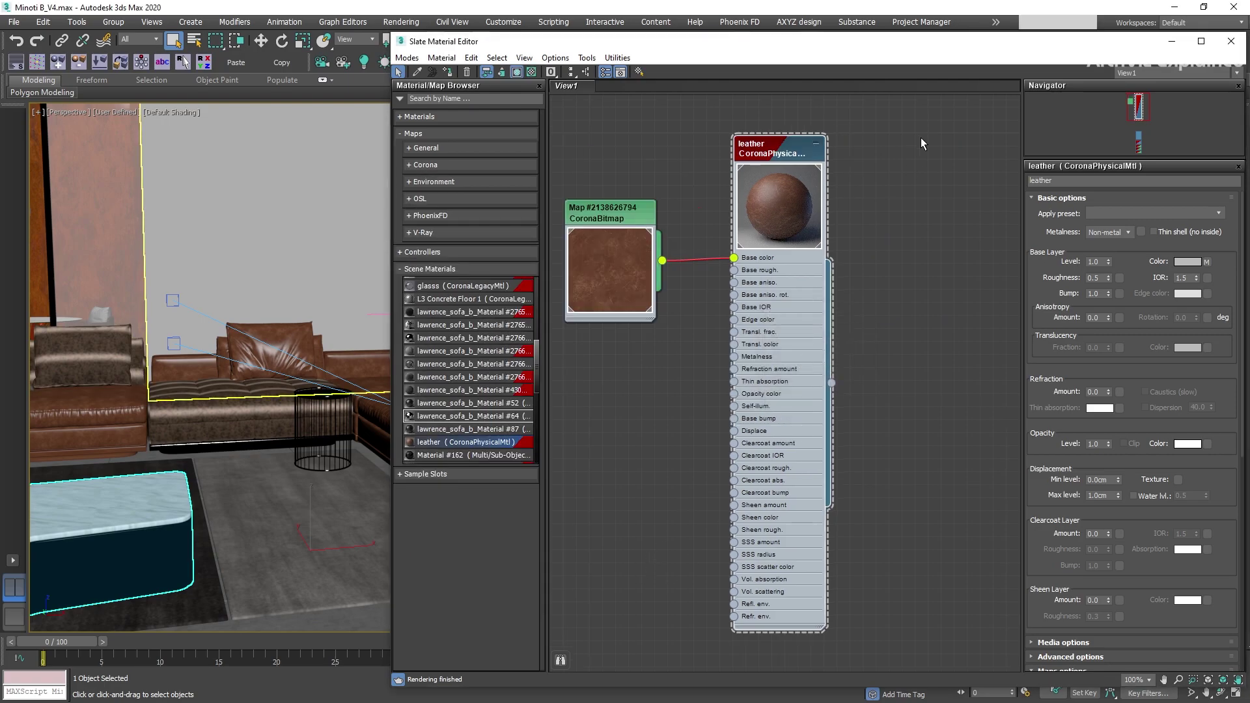
left_click_drag(914, 113, 641, 333)
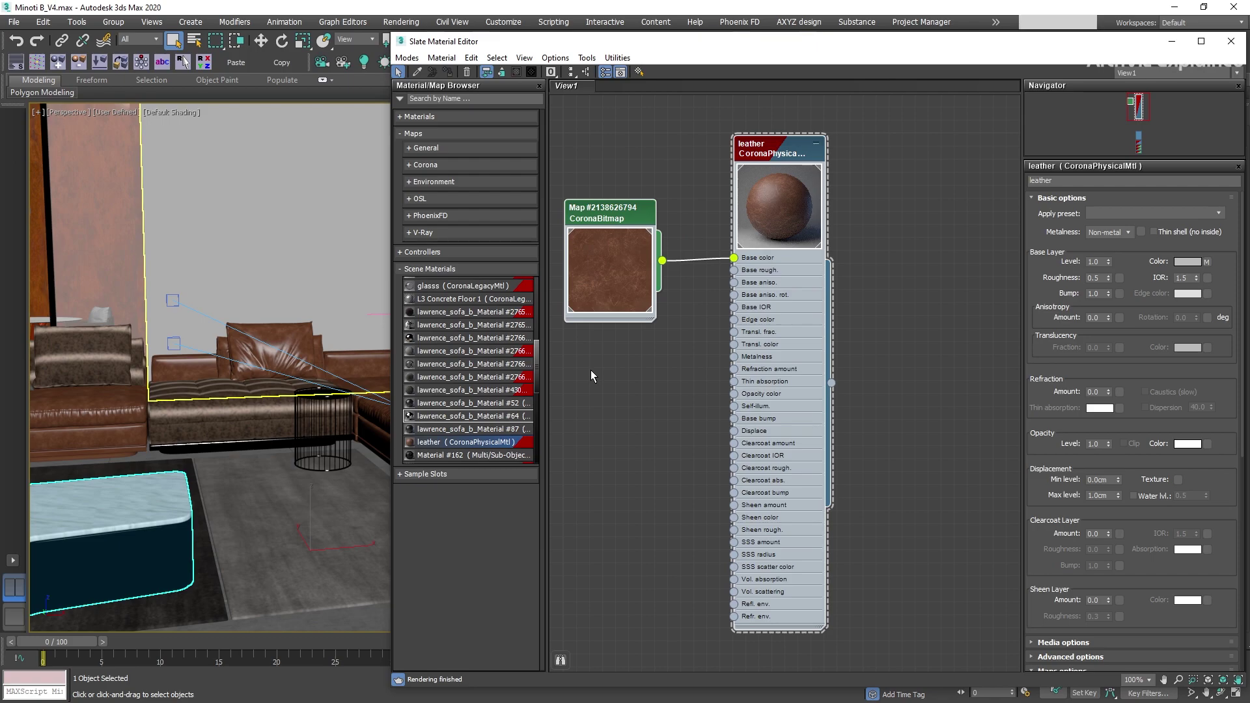
key("Delete")
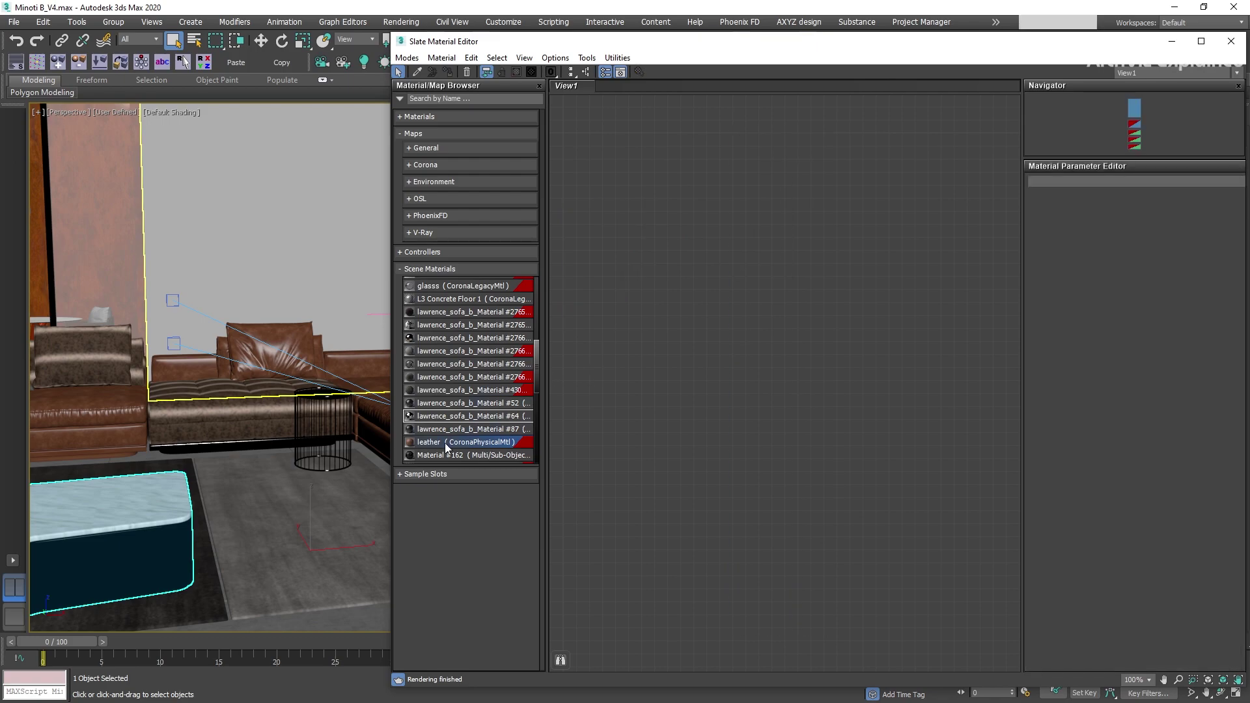
Step: Place the leather scene material into View1 once as Instance and once as Copy
left_click_drag(767, 264, 768, 264)
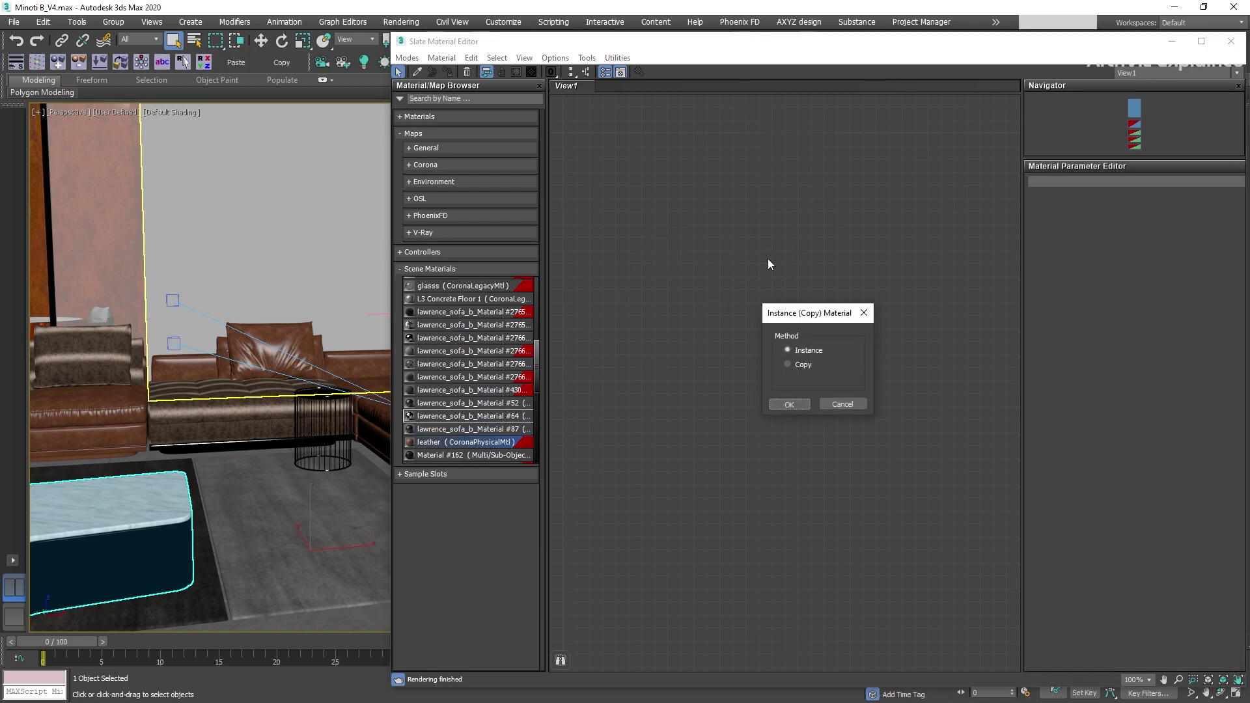
left_click(781, 402)
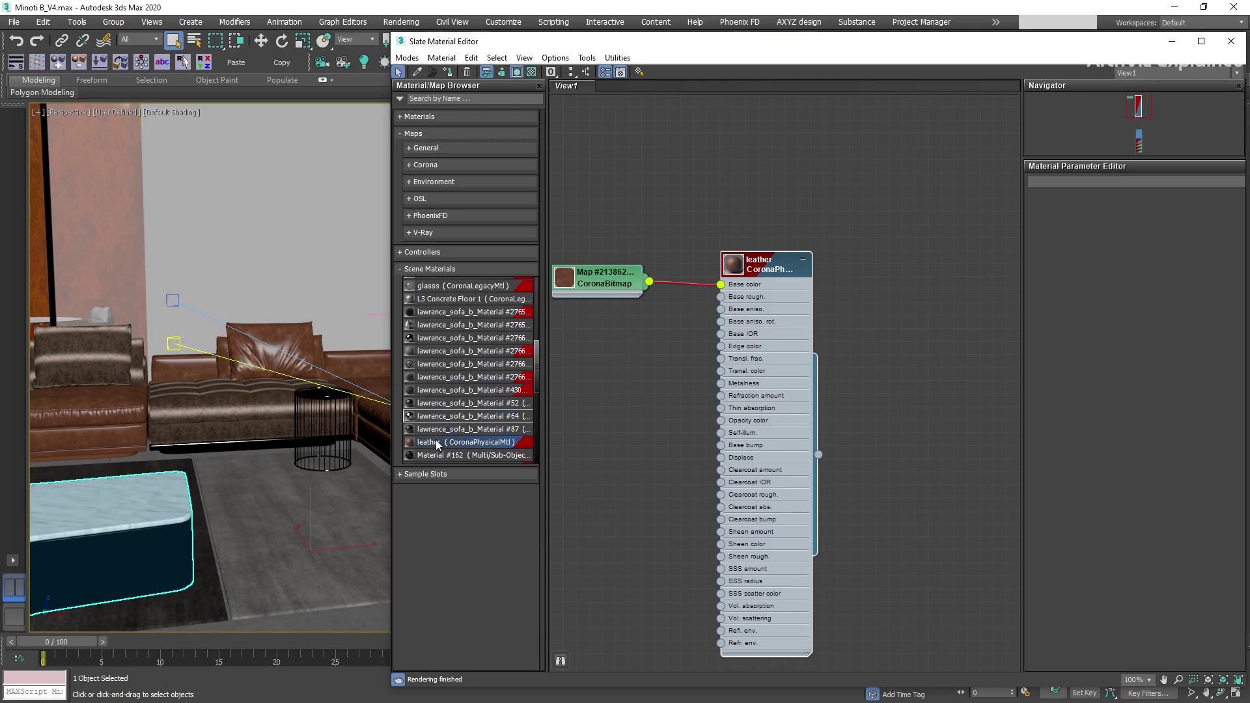
left_click_drag(436, 444, 885, 176)
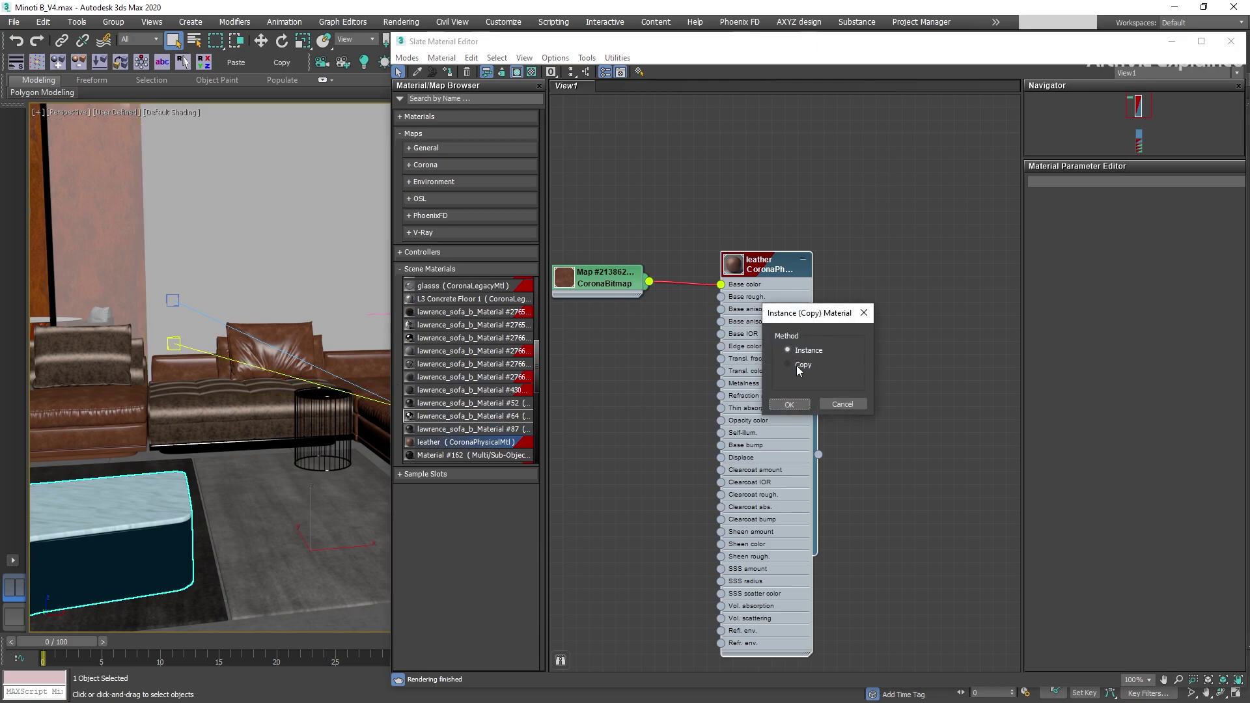
left_click(790, 404)
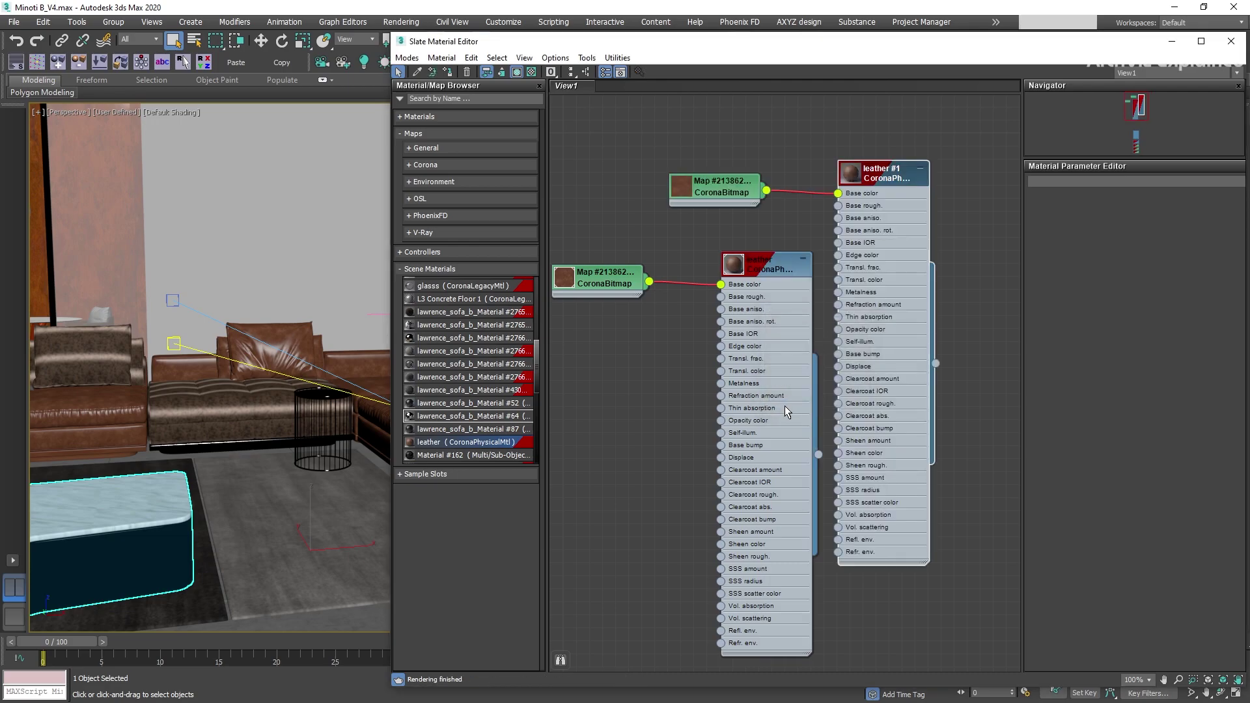
Step: Enlarge the leather and leather #1 previews, then delete all four nodes
double_click(739, 274)
double_click(873, 174)
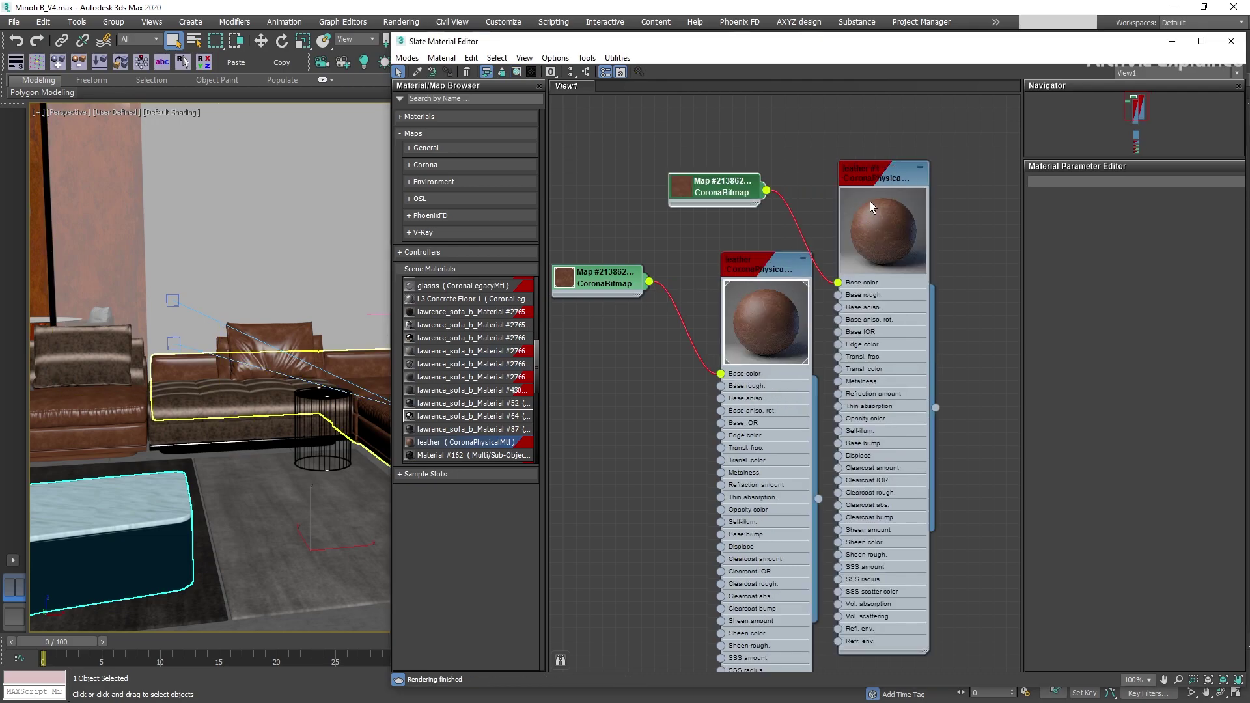
left_click_drag(939, 132, 579, 436)
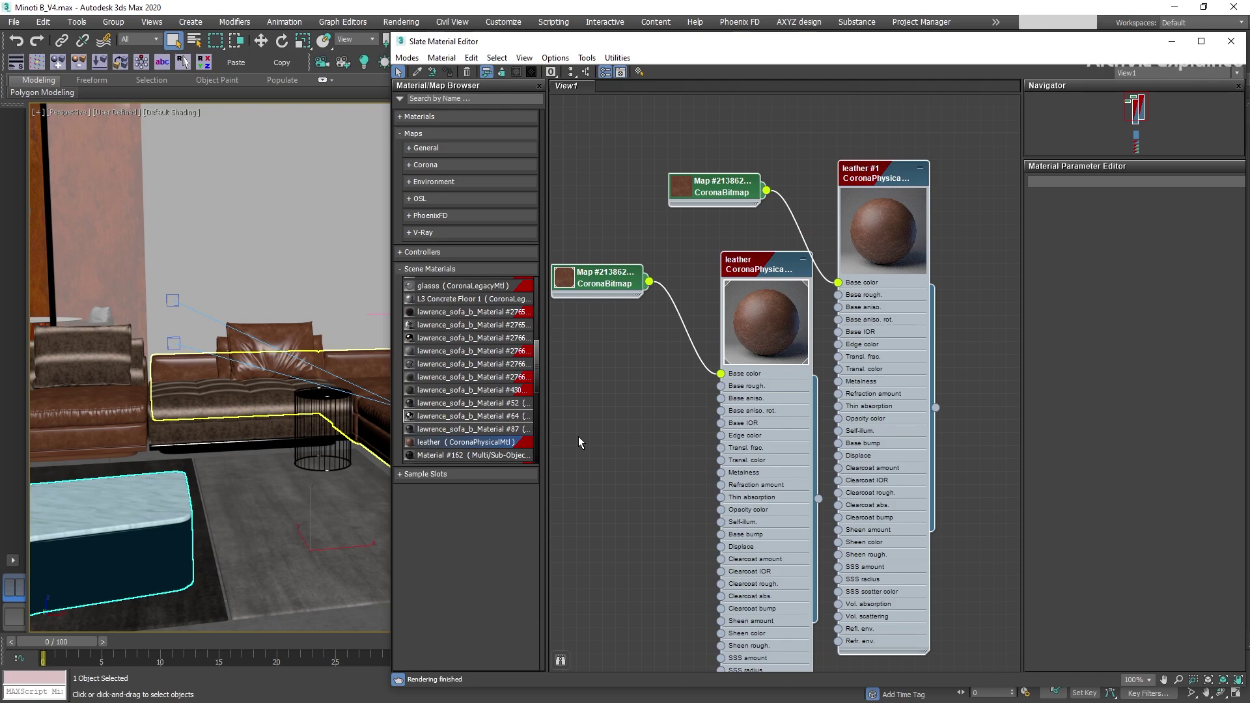
key("Delete")
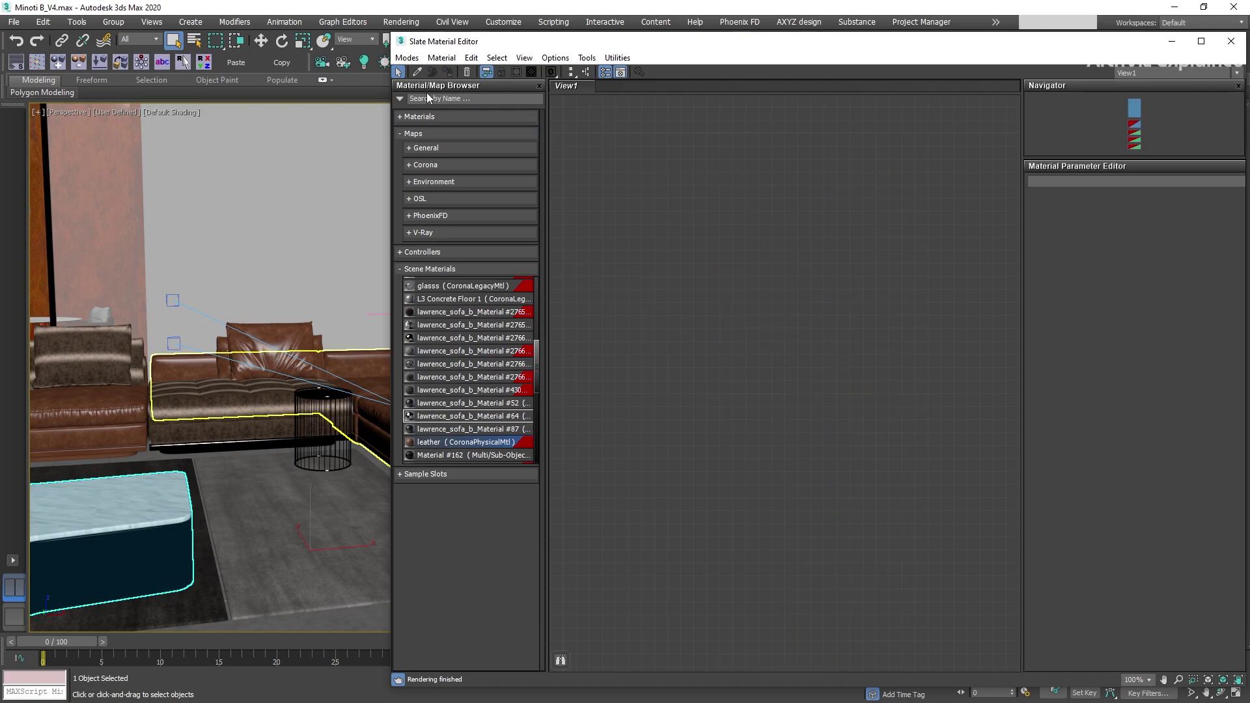
Step: Pick the leather material from the sofa cushion into View1 with the eyedropper
left_click(417, 72)
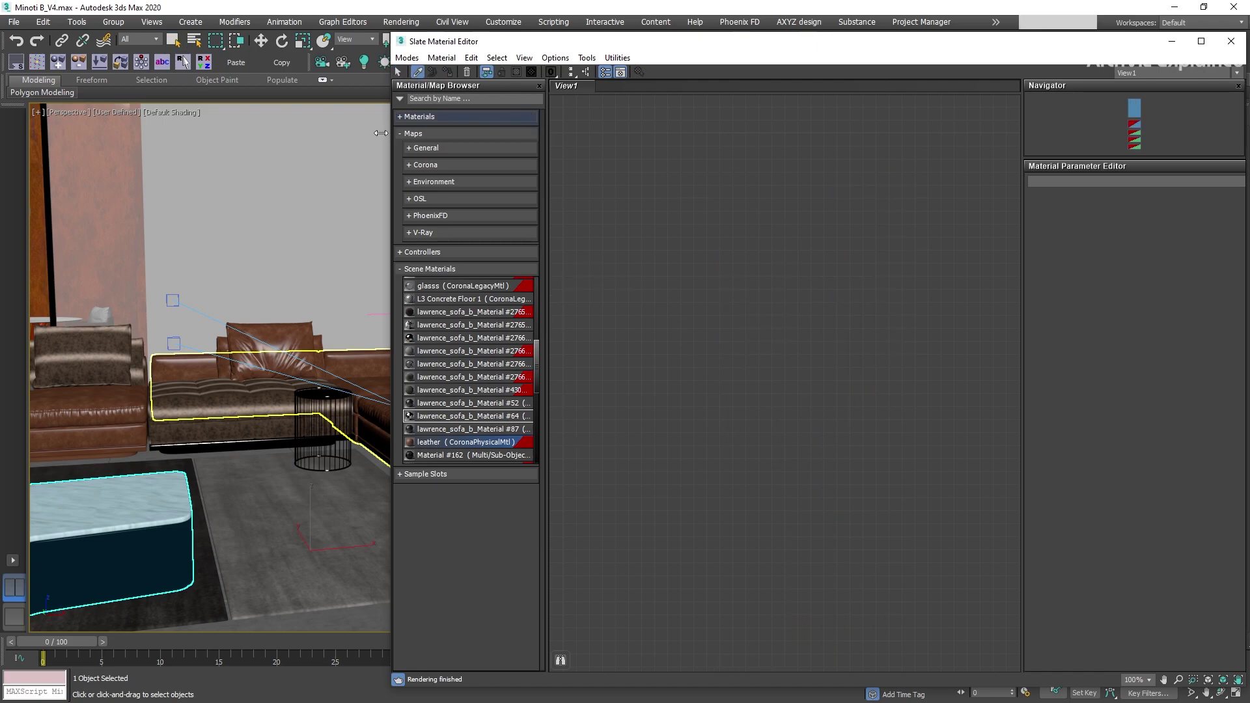
left_click(263, 337)
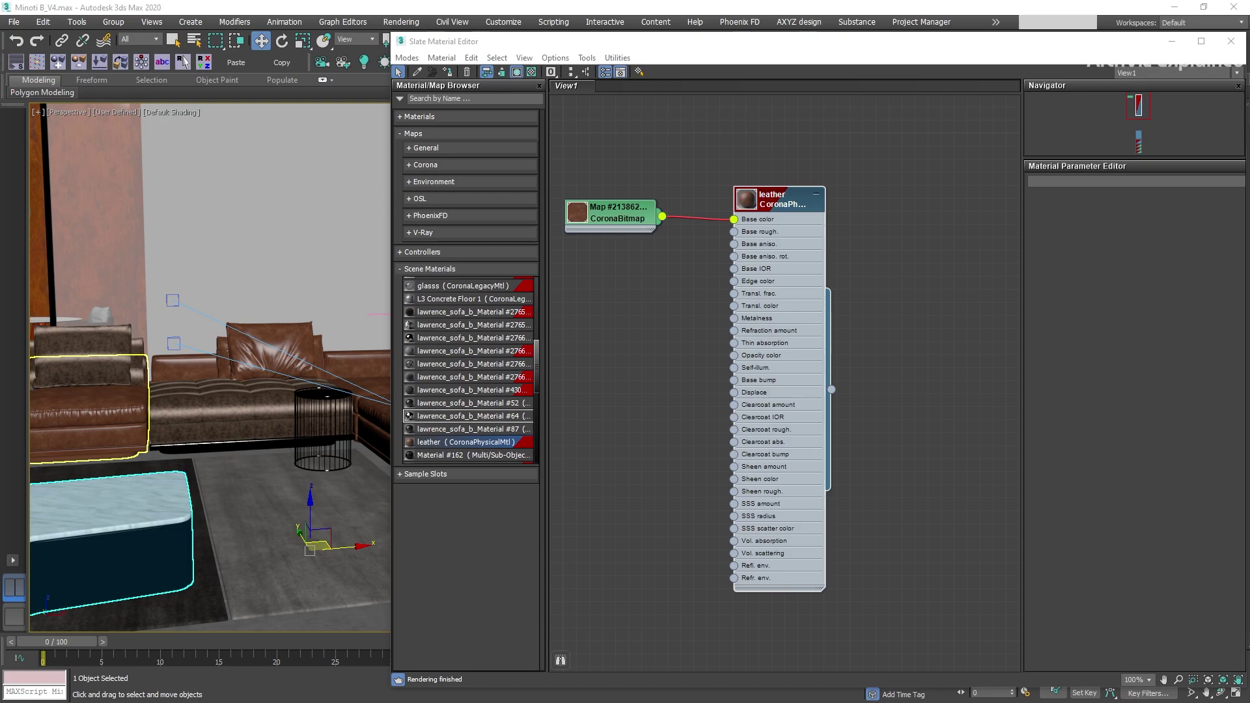
left_click(866, 177)
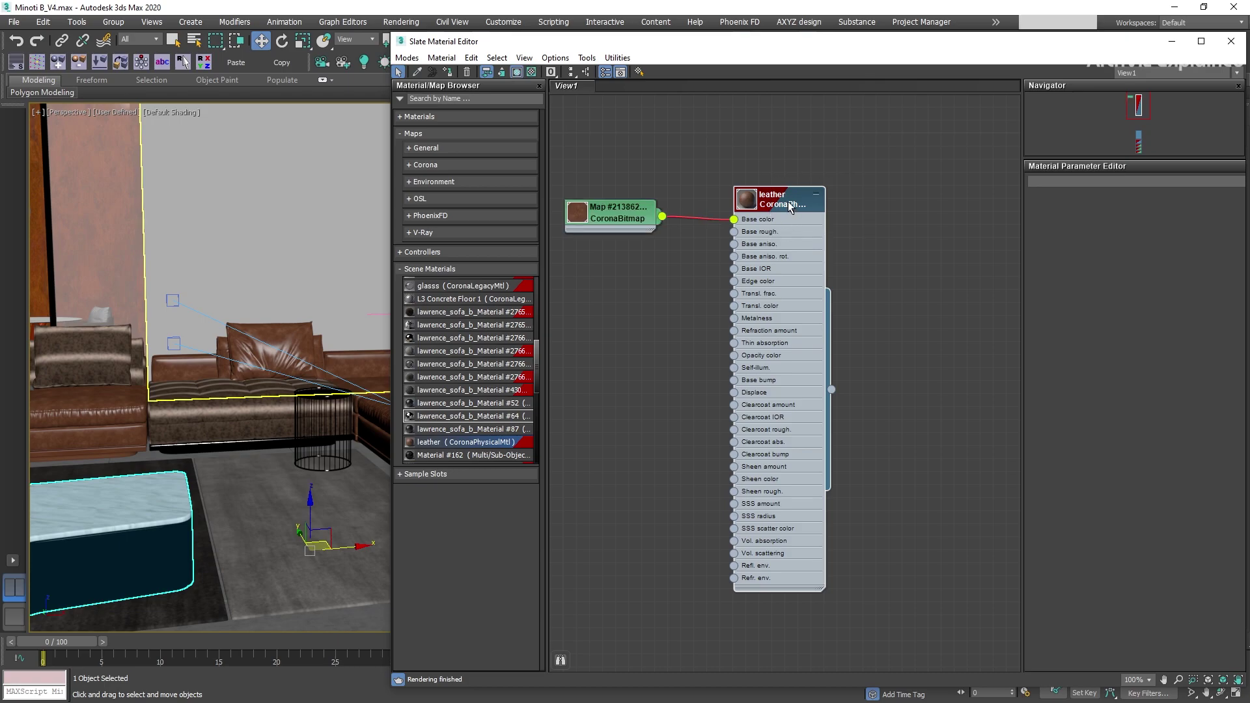
Step: Copy the leather node sharing its bitmap, and move the bitmap node higher
left_click_drag(791, 226, 674, 368, "shift")
middle_click_drag(676, 284, 865, 210)
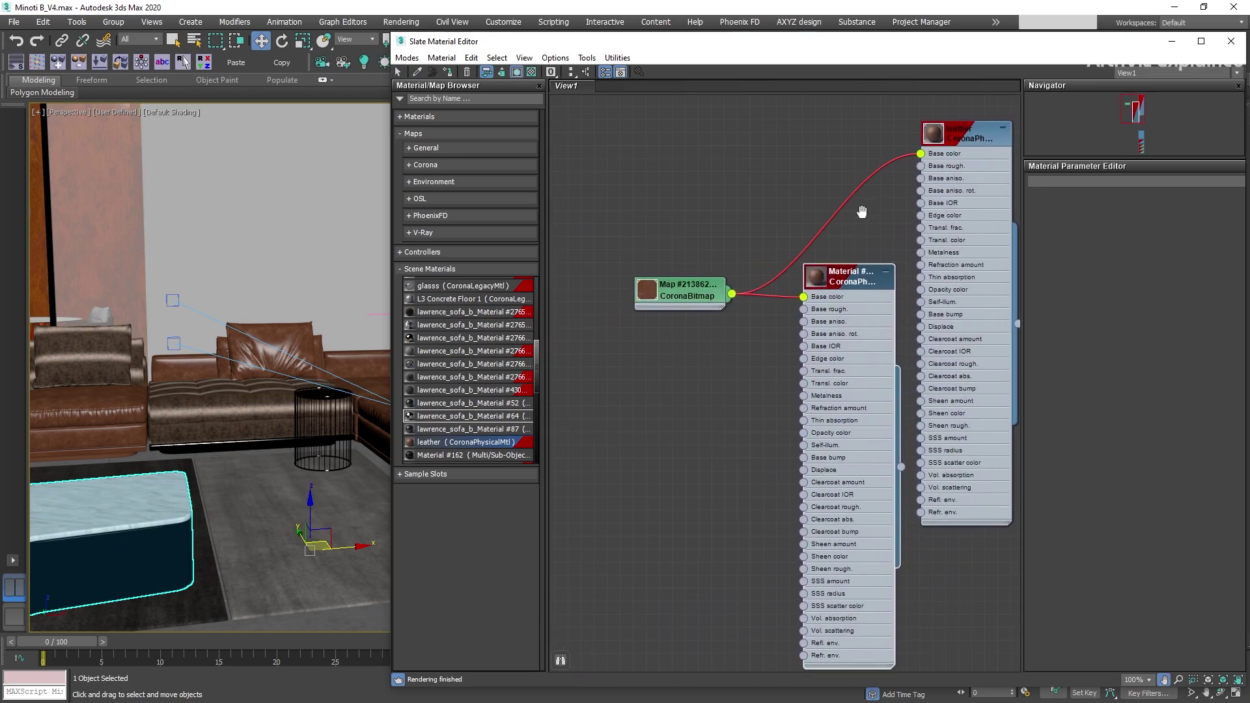
scroll(669, 317, "down", 1)
left_click_drag(669, 317, 669, 219)
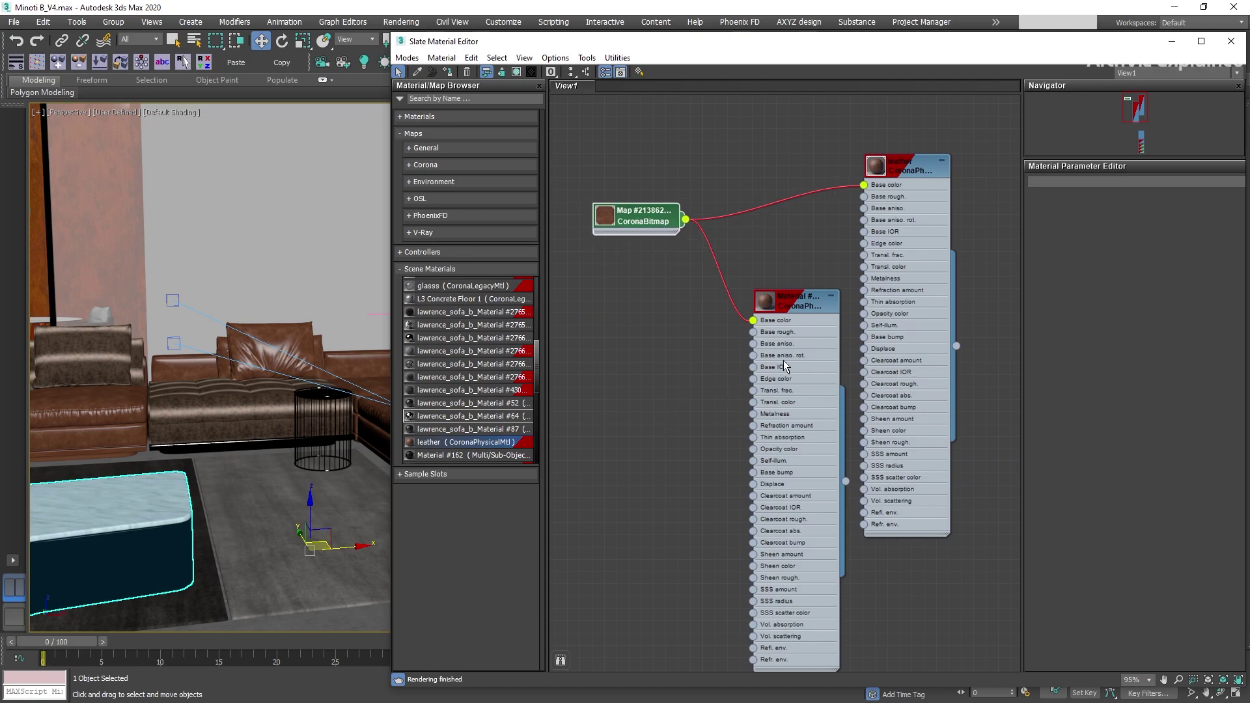
Step: Clone the copied material along with its own bitmap and reposition the new pair
left_click(802, 301)
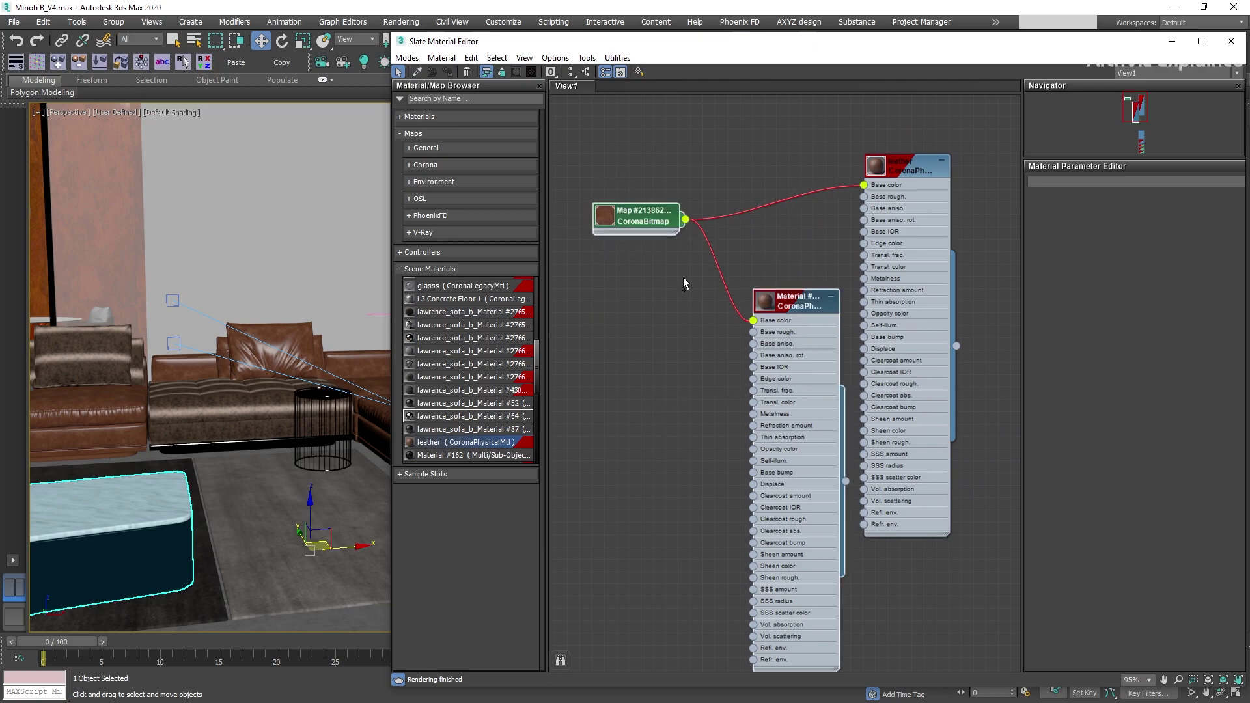
left_click_drag(812, 298, 701, 407, "shift")
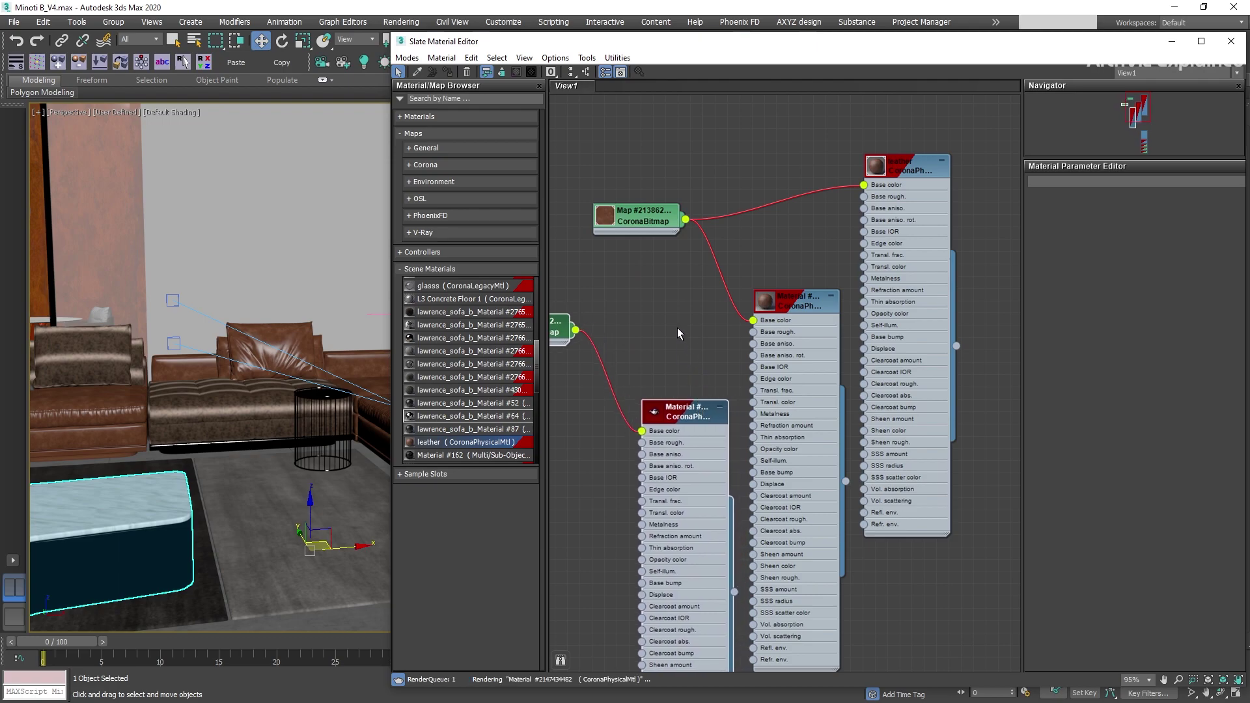
middle_click_drag(678, 327, 771, 293)
left_click_drag(662, 306, 644, 279)
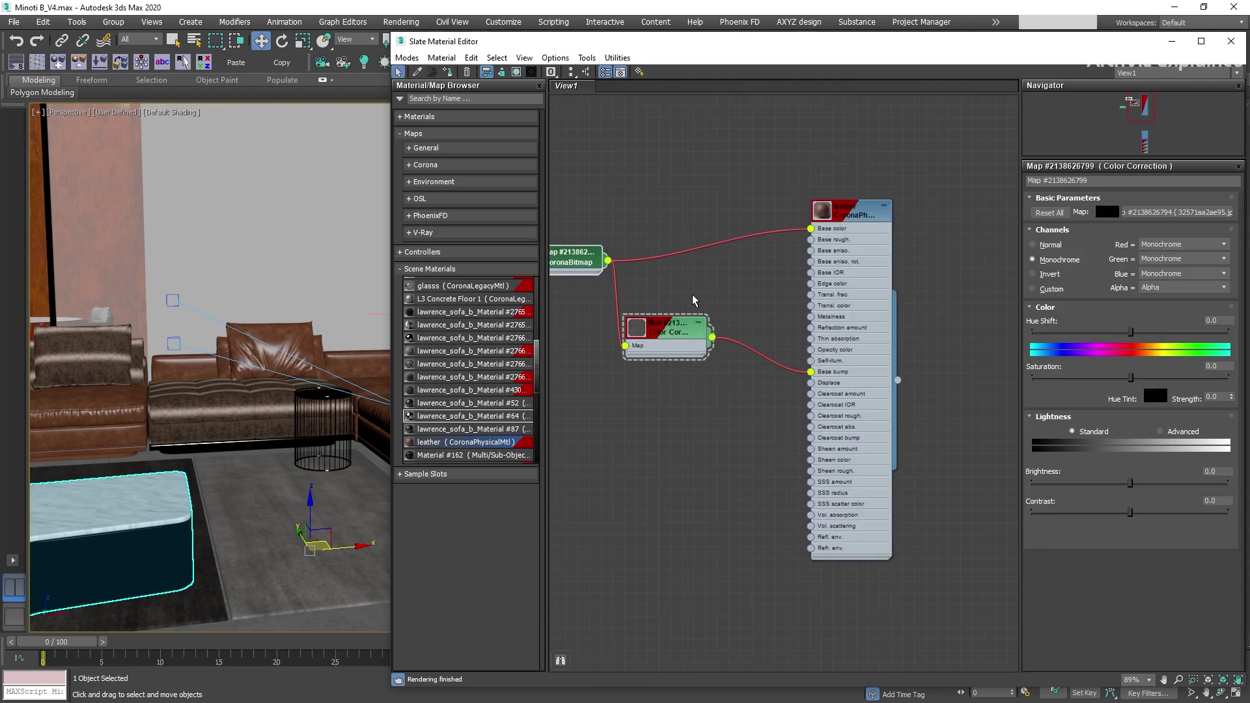
Step: Show the leather material with its monochrome bump color-correction shaded on the sofa
middle_click_drag(691, 329, 728, 315)
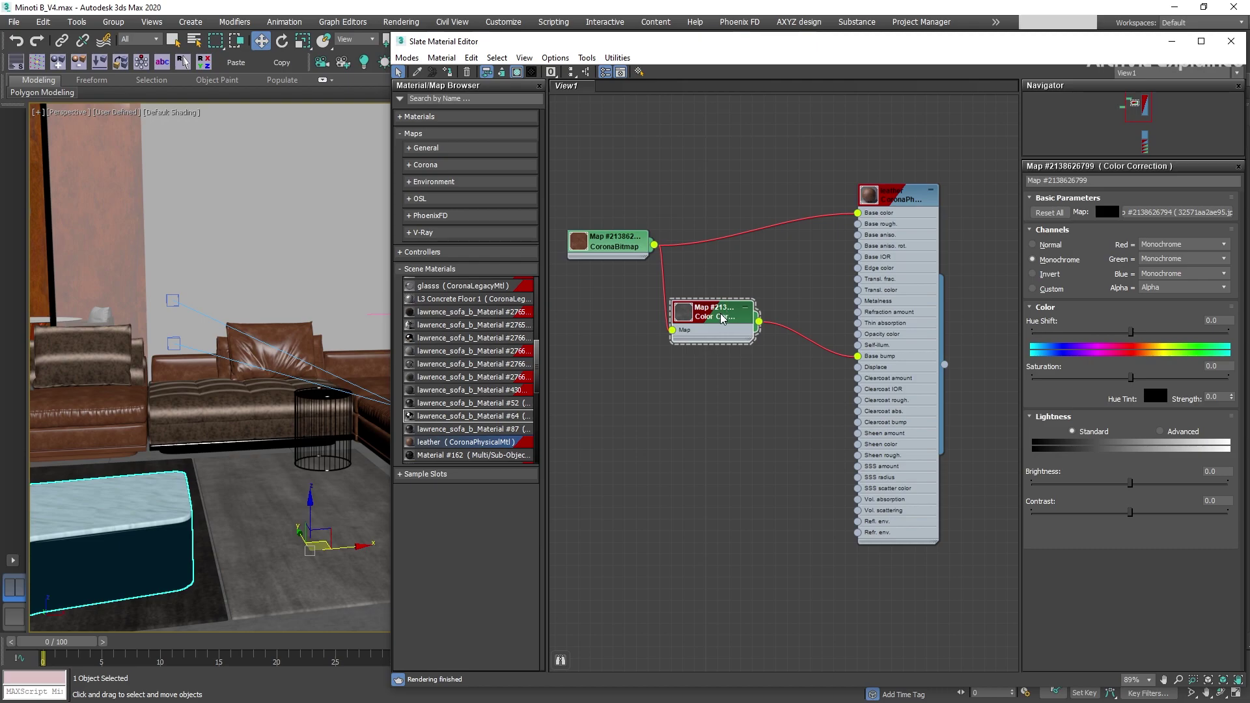
left_click(518, 72)
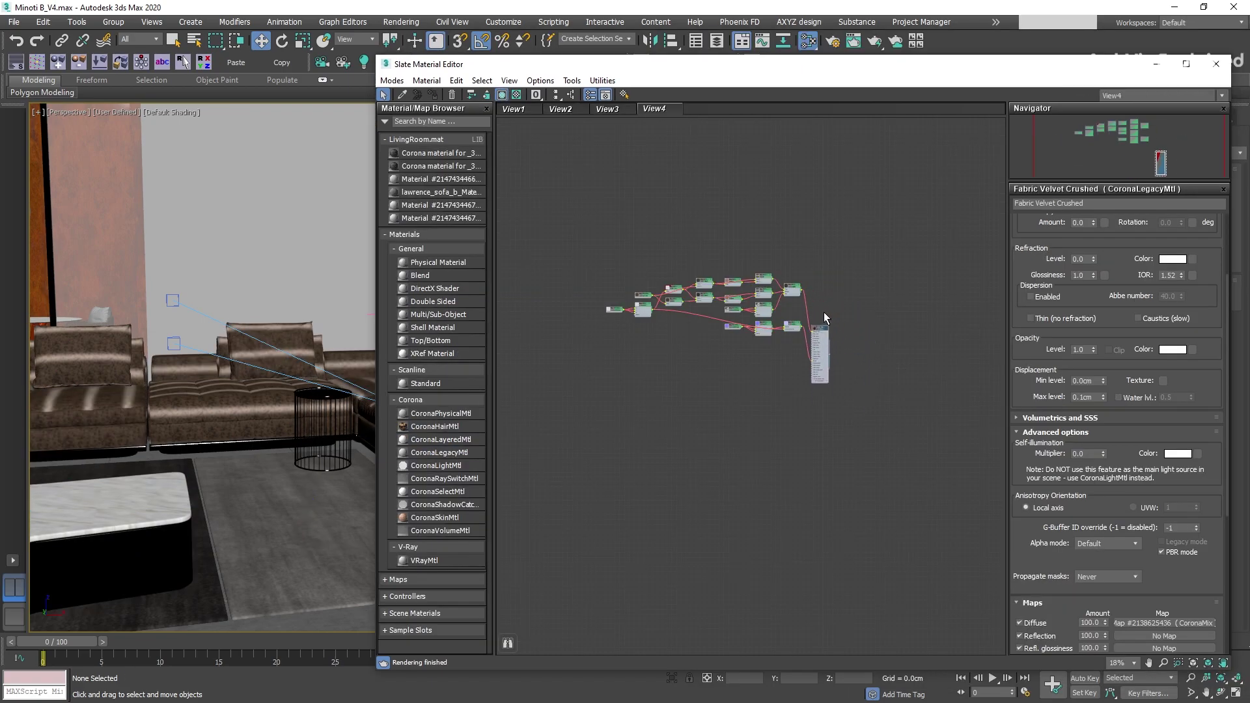
Step: Shift the output material node right and turn on Options > Move Children
left_click_drag(822, 329, 862, 314)
left_click(540, 81)
left_click(561, 97)
Step: Nudge the feeding node up, then drag the lower branch down-left with its upstream inputs
left_click(788, 301)
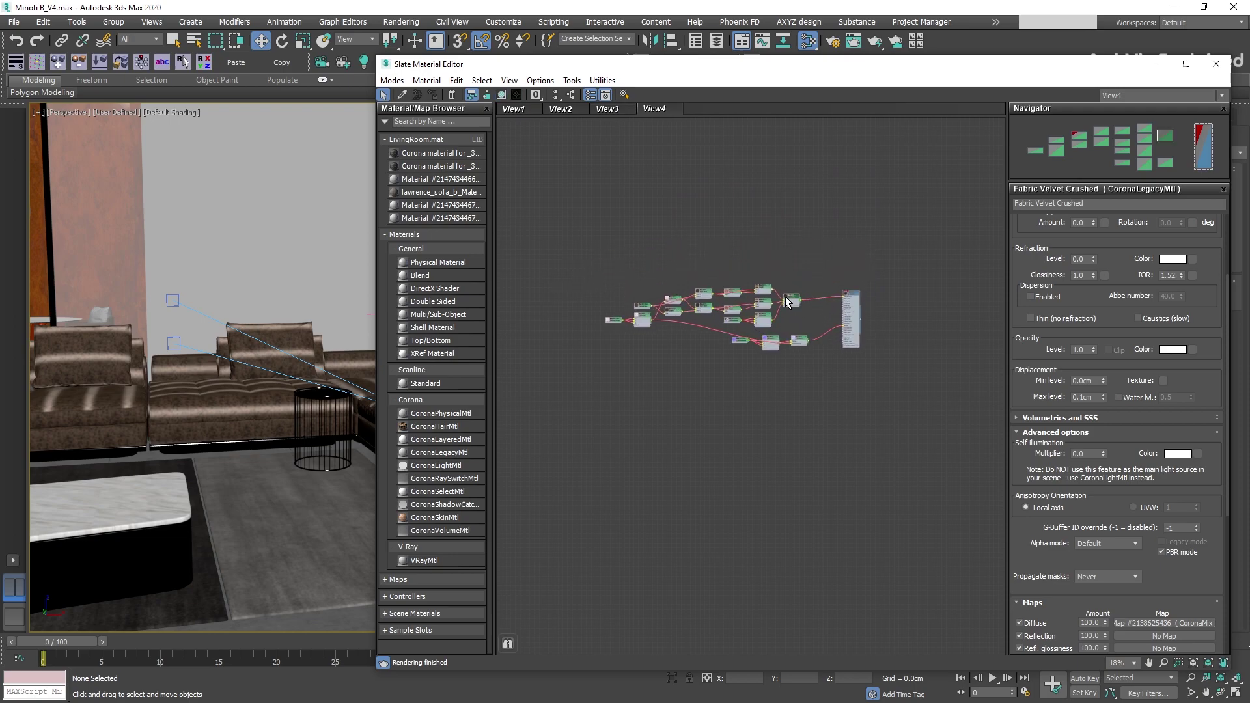
mouse_move(788, 301)
left_mouse_down()
mouse_move(784, 210)
mouse_move(787, 287)
left_mouse_up()
left_click_drag(804, 342, 790, 370)
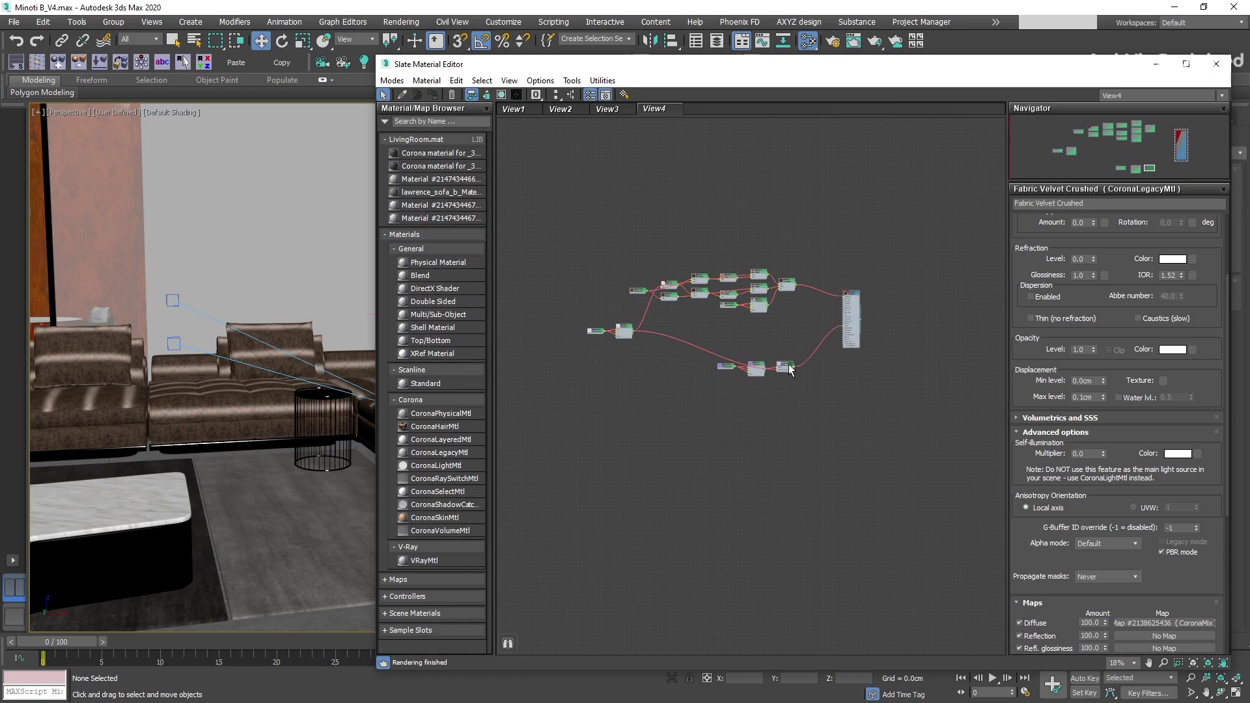
scroll(815, 325, "up", 6)
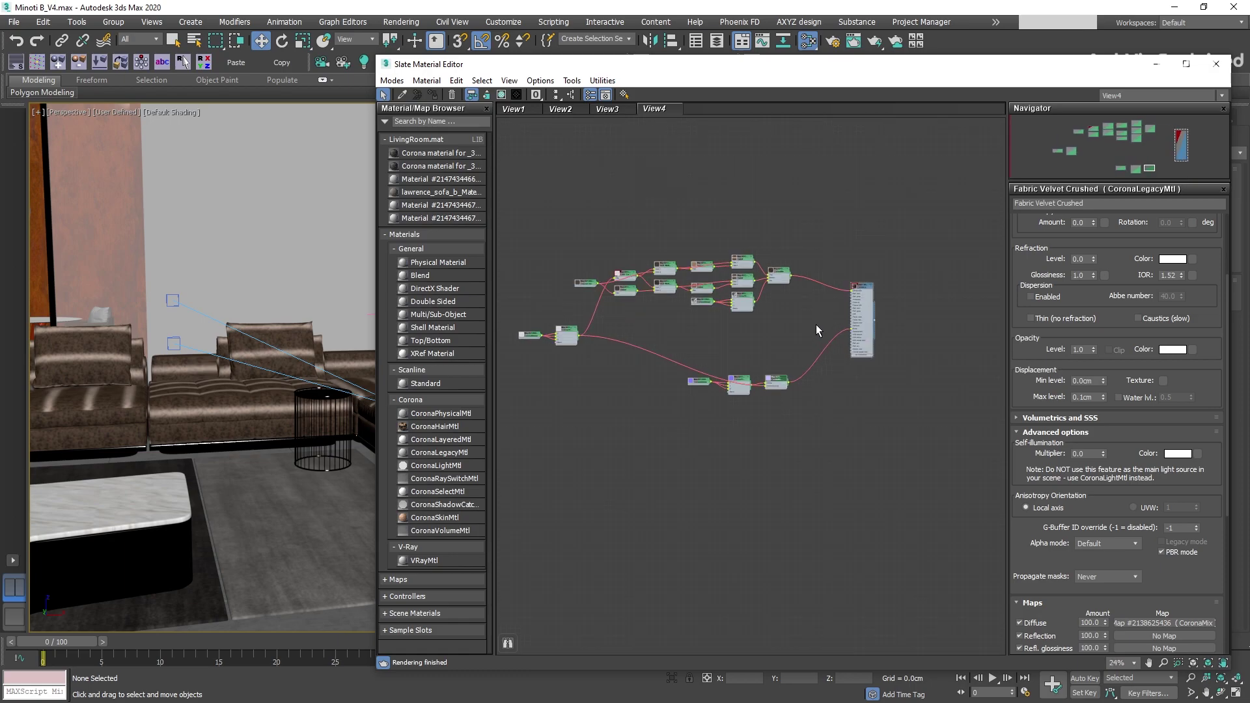
middle_click(852, 309)
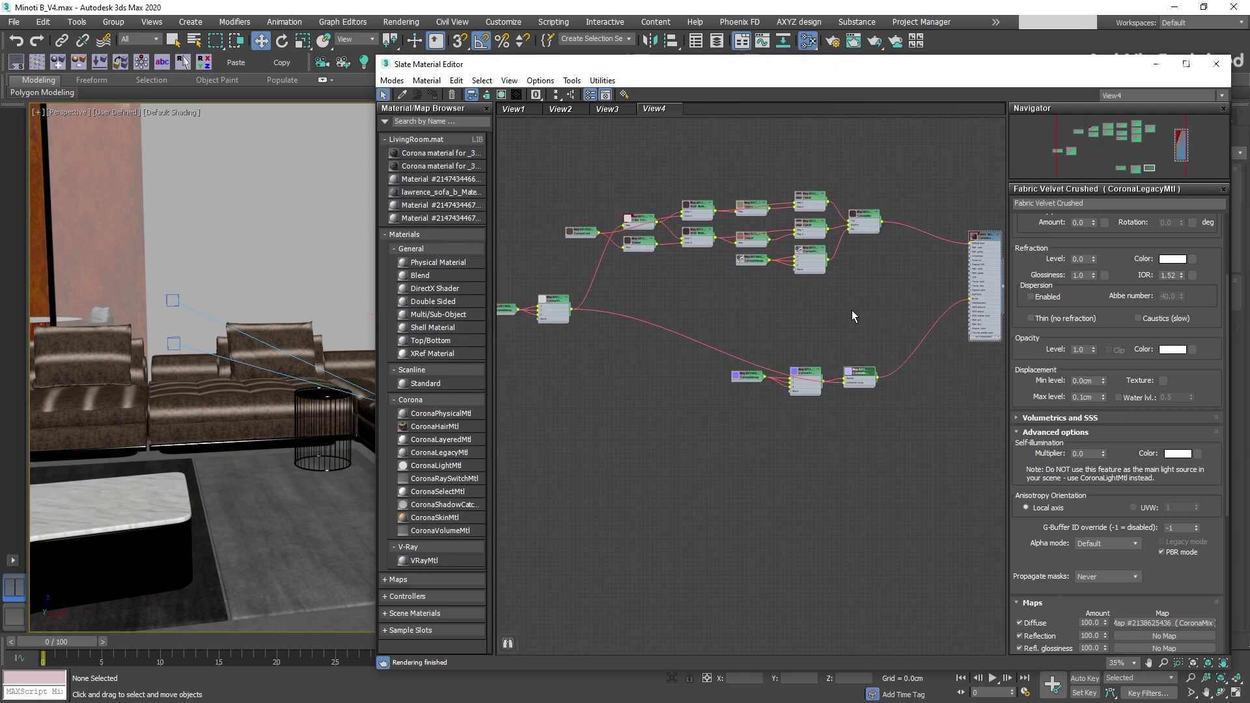